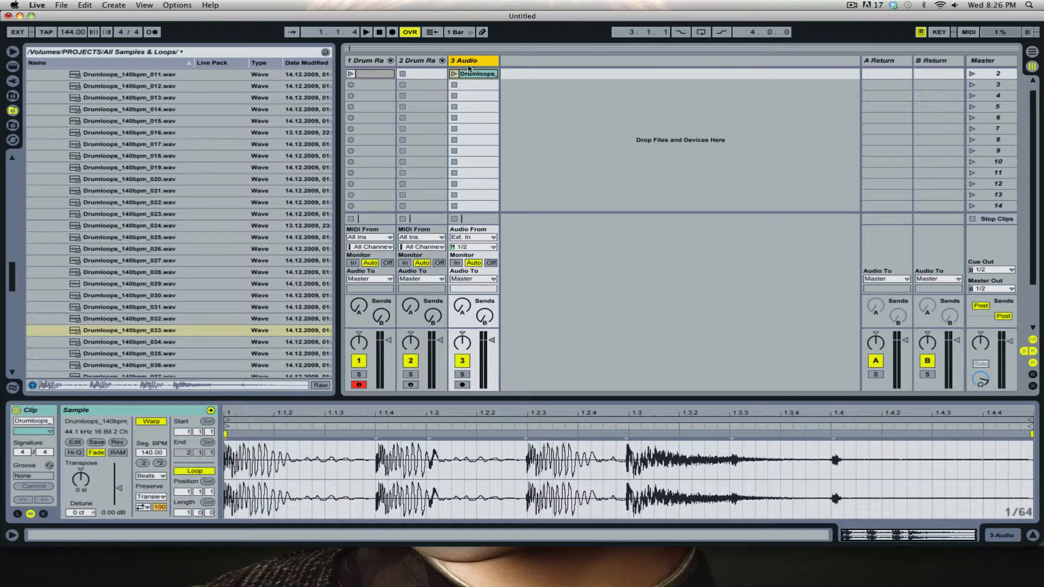
- Change the color of the 3 Audio track to cyan
{"action": "right_click", "coordinate": [470, 65]}
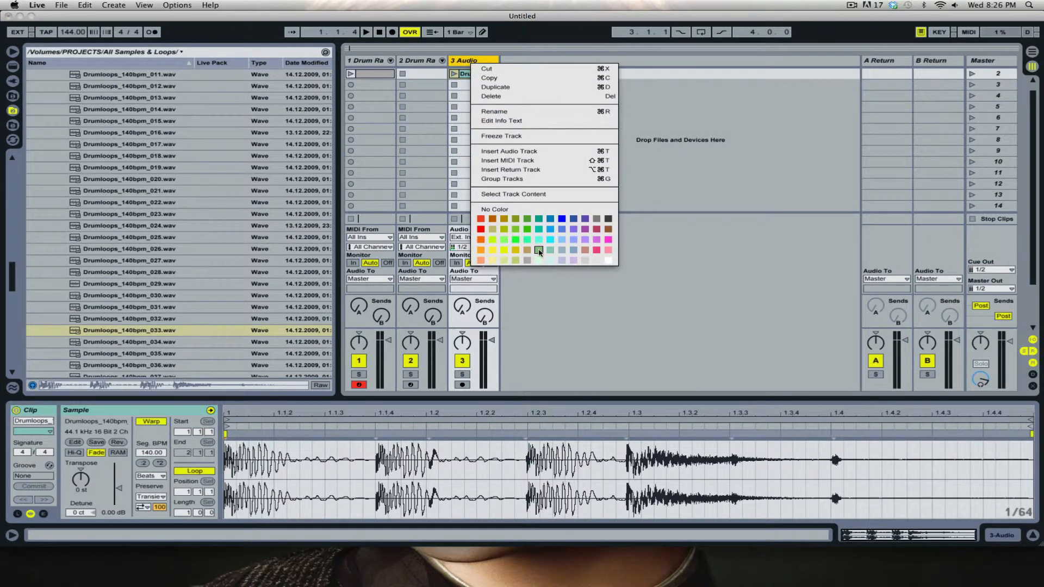
{"action": "left_click", "coordinate": [539, 250]}
{"action": "right_click", "coordinate": [471, 65]}
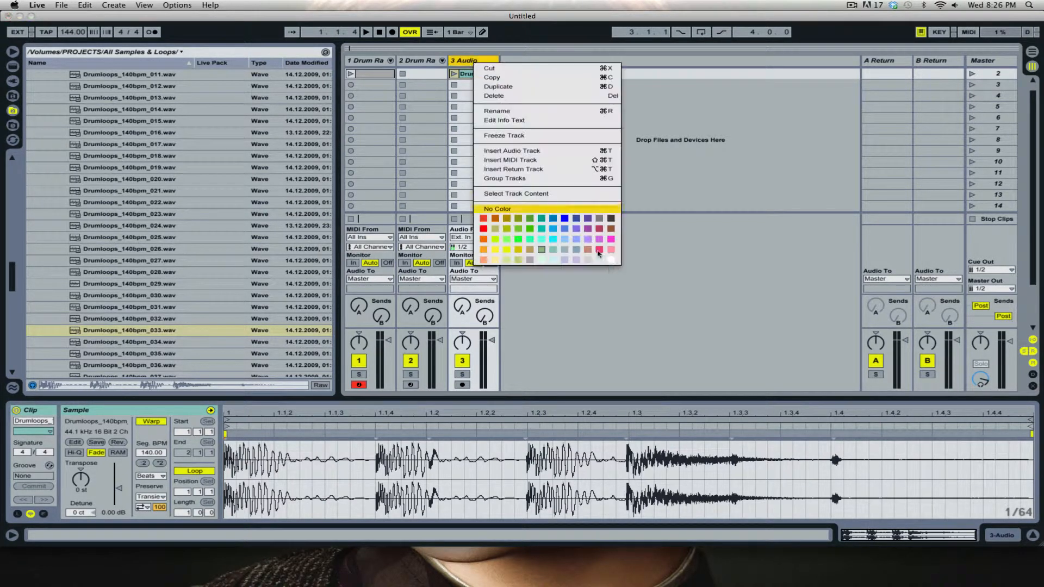
{"action": "left_click", "coordinate": [586, 253]}
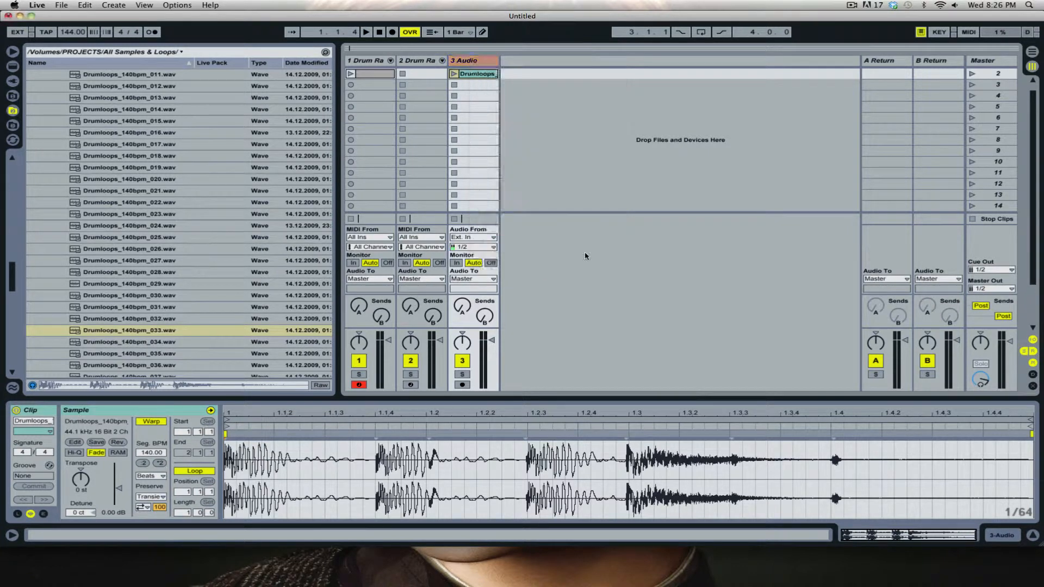
{"action": "right_click", "coordinate": [466, 66]}
{"action": "left_click", "coordinate": [546, 240]}
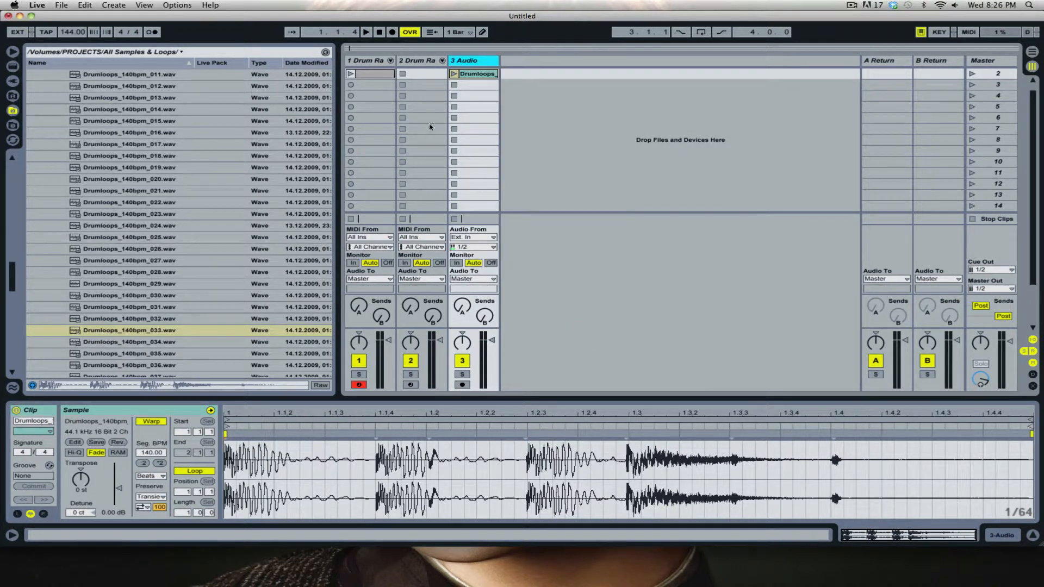
- Rename the 3 Audio track to Model and deactivate the track
{"action": "left_click", "coordinate": [475, 64]}
{"action": "key", "text": "super+r"}
{"action": "type", "text": "Mo"}
{"action": "key", "text": "Return"}
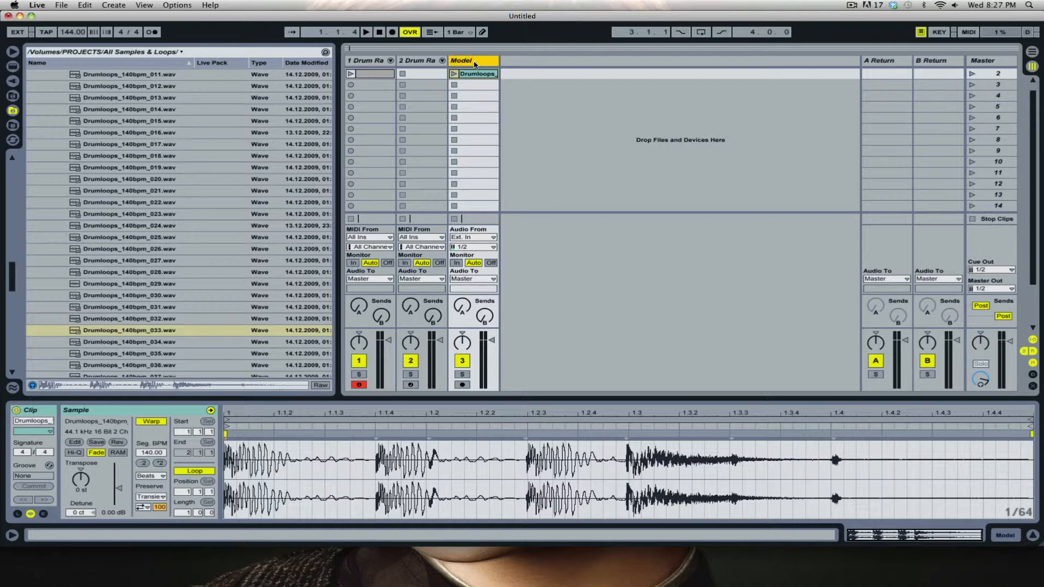
{"action": "left_click", "coordinate": [460, 359]}
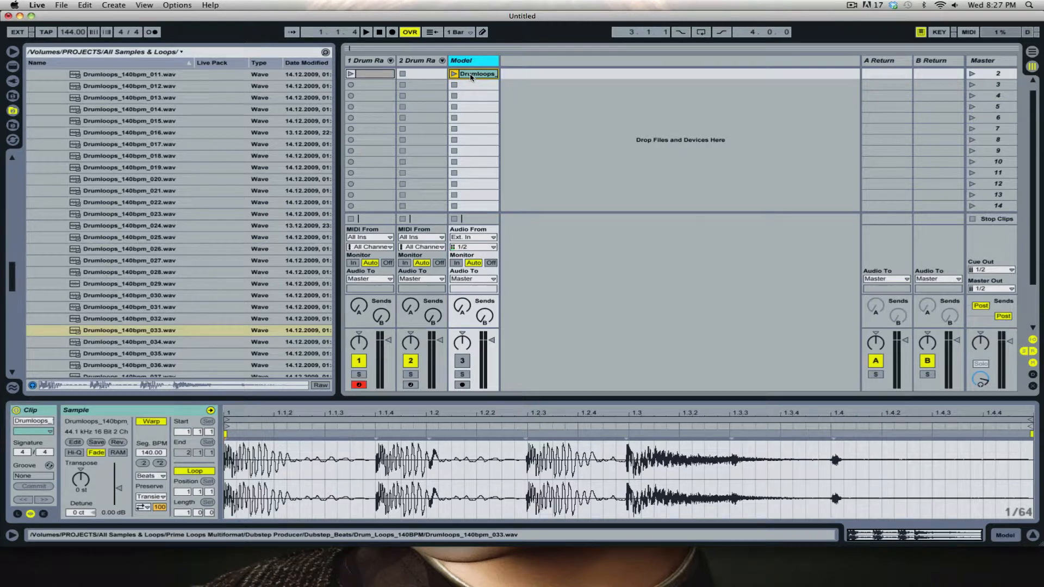
- Place the drum loop clip at bar 1 of the Model track in the Arrangement view and unfold that track
{"action": "key", "text": "Tab"}
{"action": "left_click", "coordinate": [359, 157]}
{"action": "left_click", "coordinate": [355, 159]}
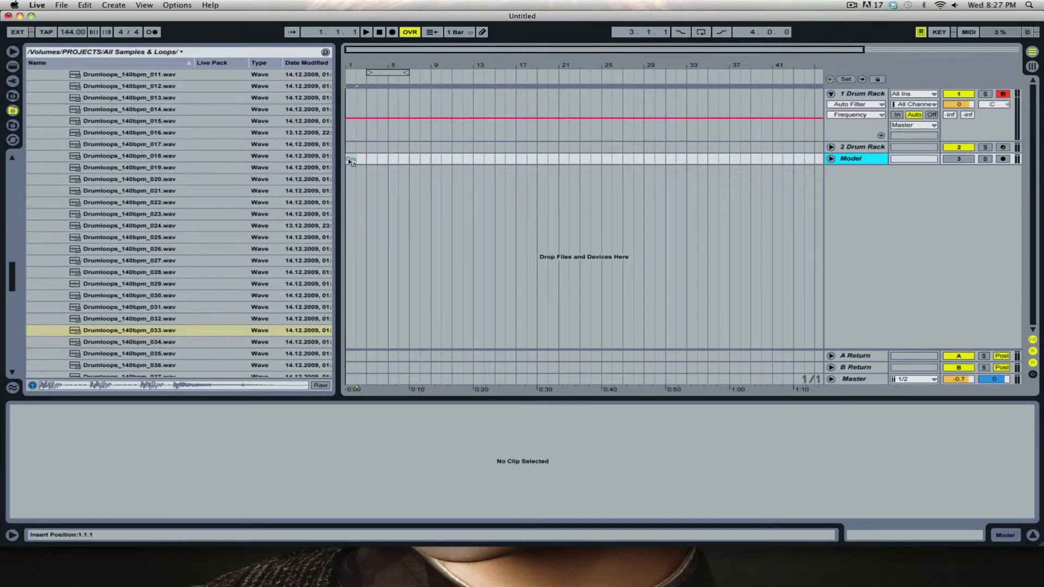
{"action": "left_click", "coordinate": [831, 158]}
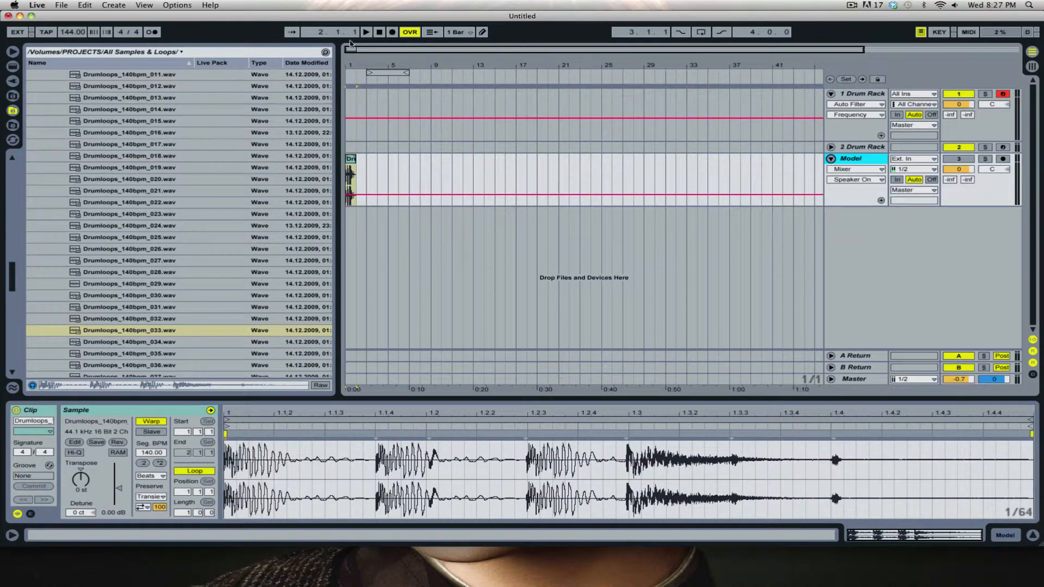
- Duplicate the drum loop clip once, consolidate both copies into a two-bar clip and loop the arrangement over it
{"action": "left_click_drag", "start_coordinate": [352, 49], "coordinate": [346, 105]}
{"action": "key", "text": "super+d"}
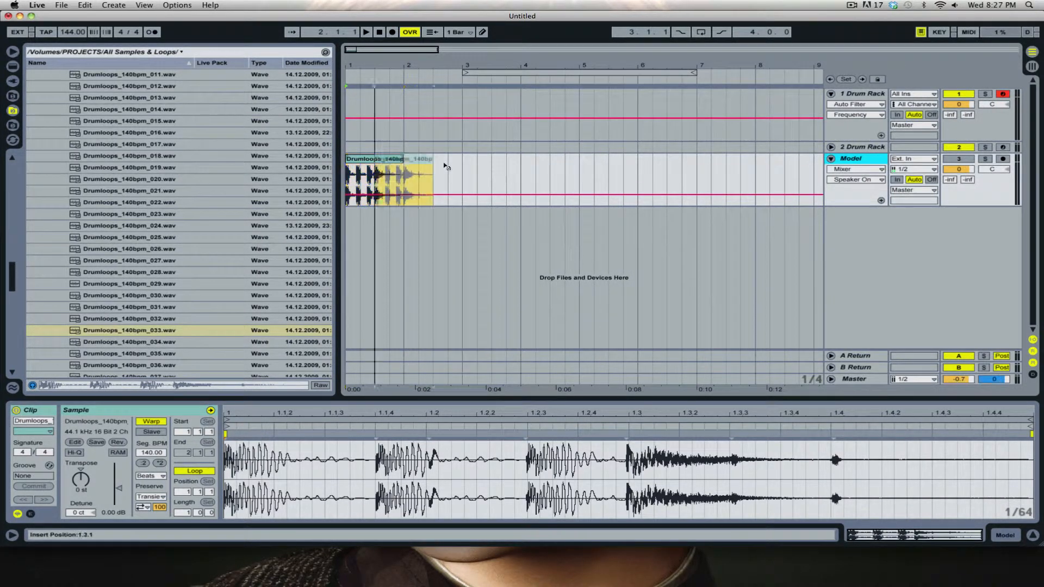
{"action": "left_click", "coordinate": [380, 160], "text": "shift"}
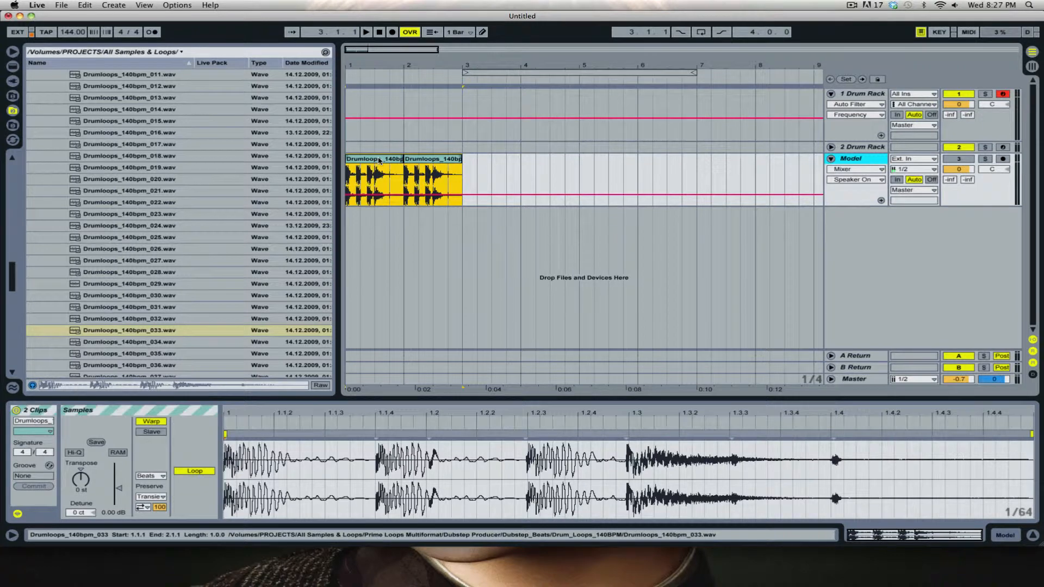
{"action": "key", "text": "super+j"}
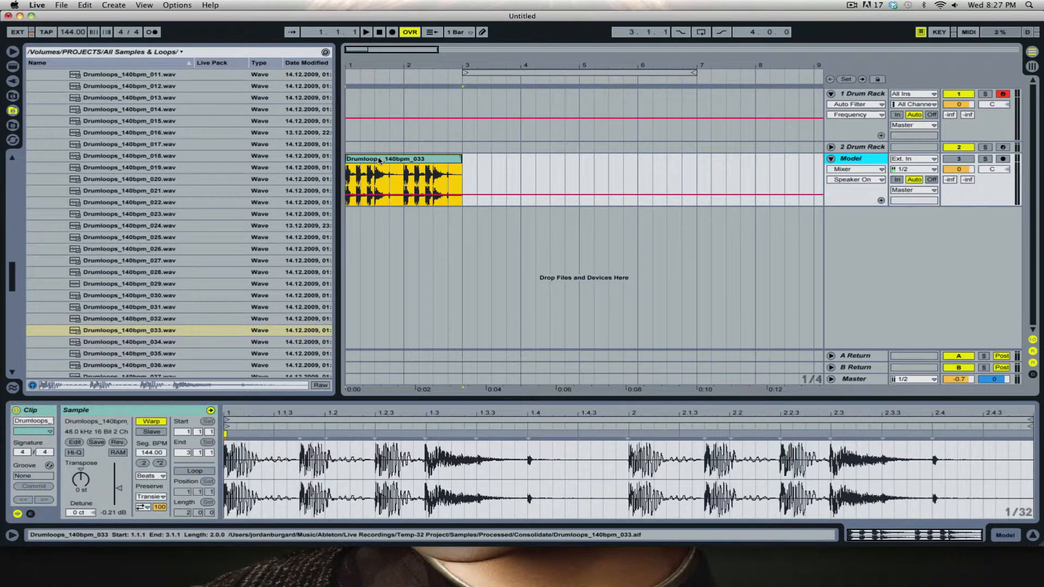
{"action": "key", "text": "super+l"}
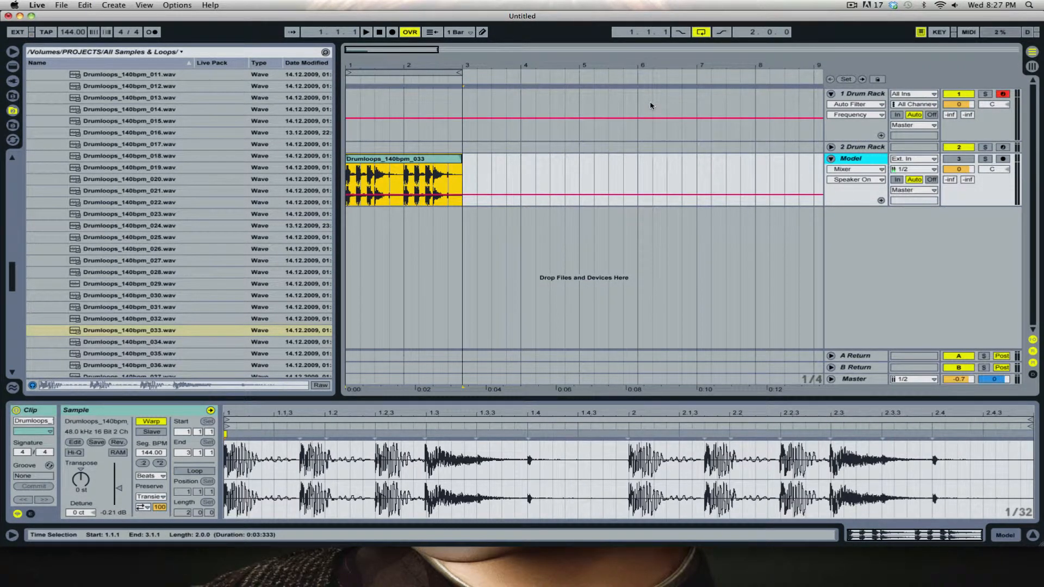
- Insert an empty two-bar MIDI clip from 1.1.1 to 3.1.1 on the 1 Drum Rack track in the arrangement
{"action": "left_click", "coordinate": [861, 96]}
{"action": "key", "text": "Tab"}
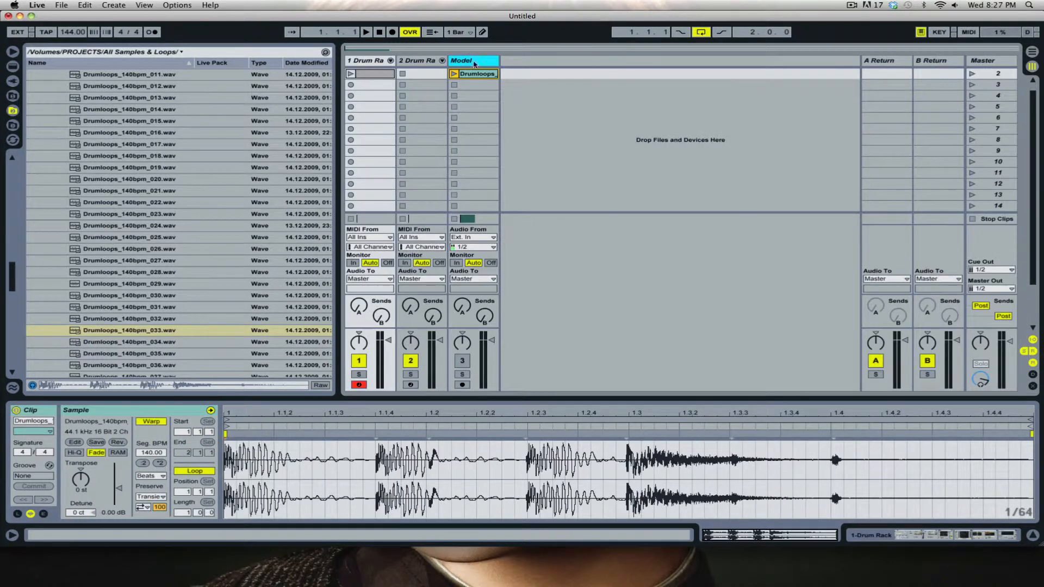
{"action": "left_click", "coordinate": [365, 76]}
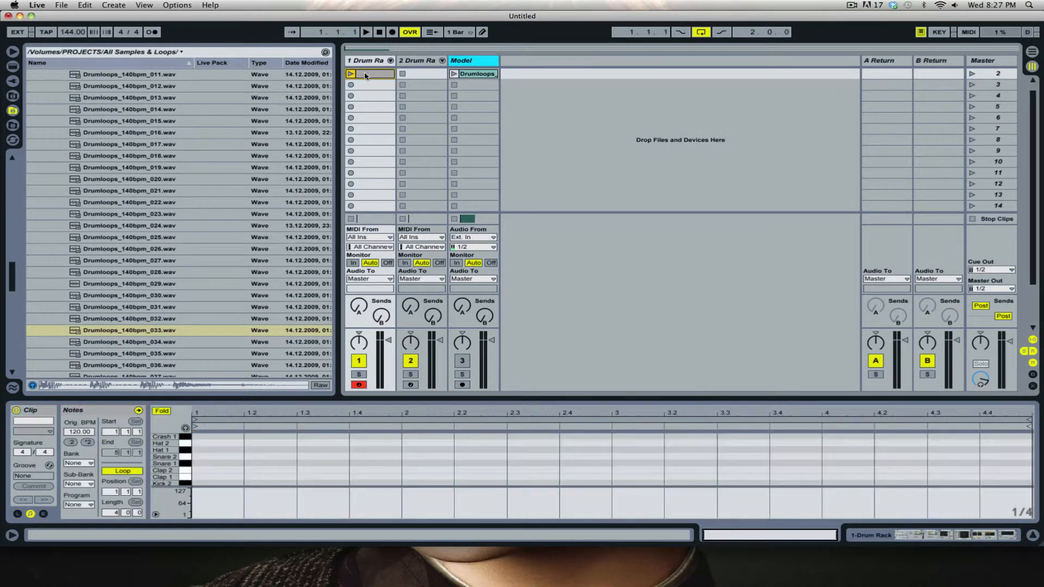
{"action": "key", "text": "Tab"}
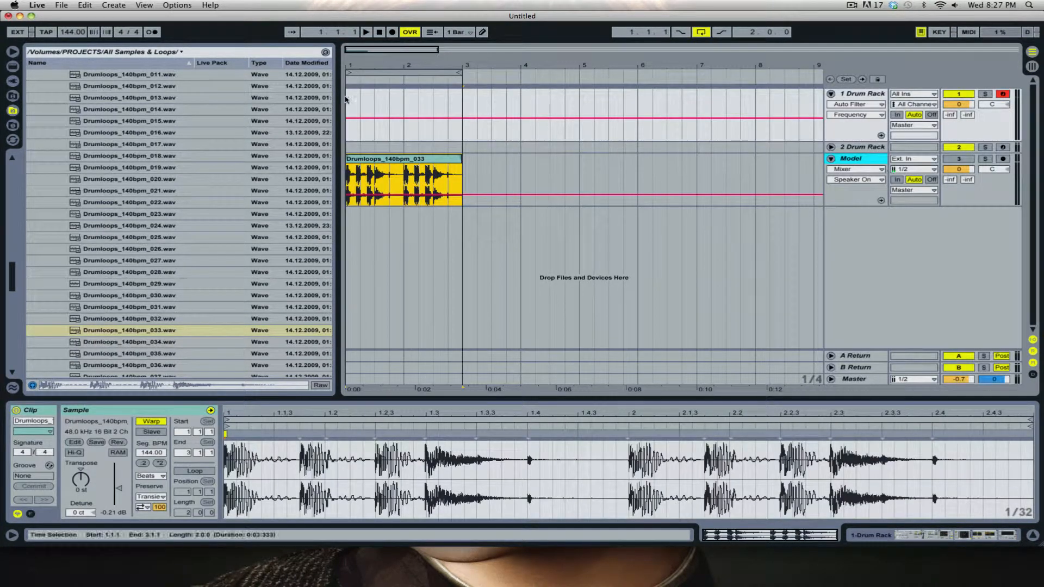
{"action": "left_click_drag", "start_coordinate": [347, 99], "coordinate": [460, 102]}
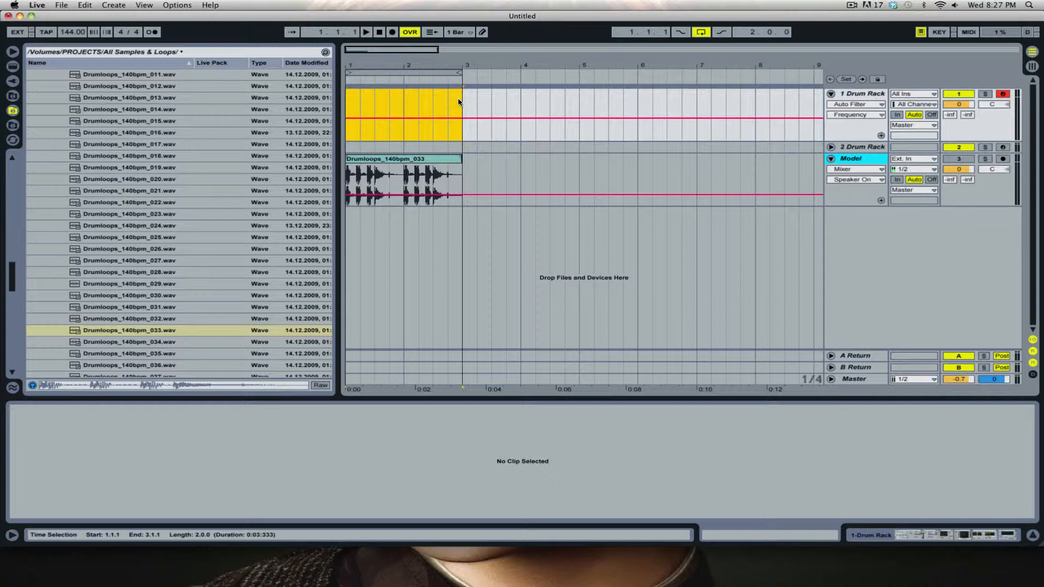
{"action": "key", "text": "super+shift+m"}
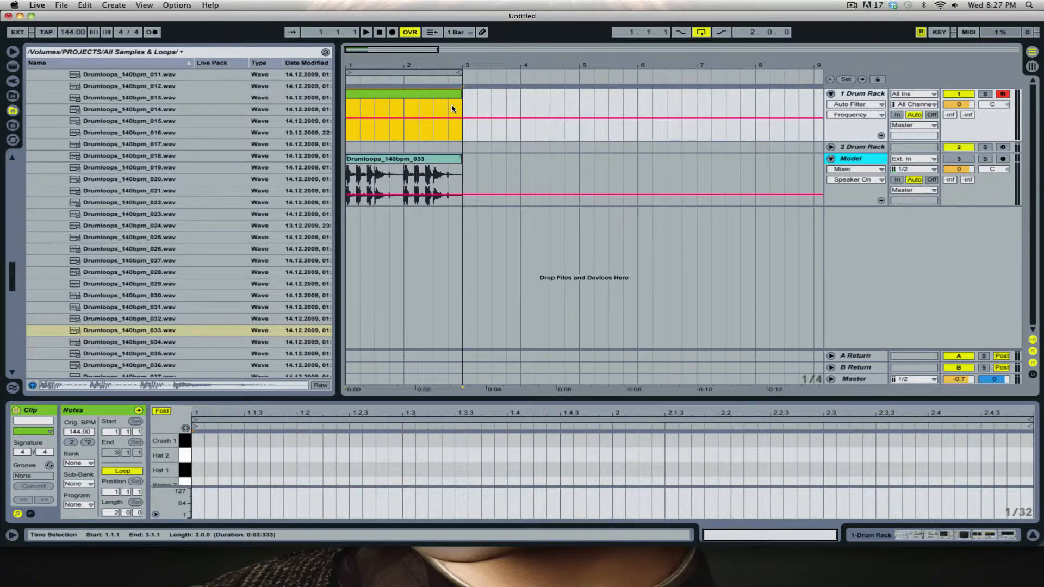
- Set the 1 Drum Rack track's automation display to None and open its new MIDI clip
{"action": "left_click", "coordinate": [857, 104]}
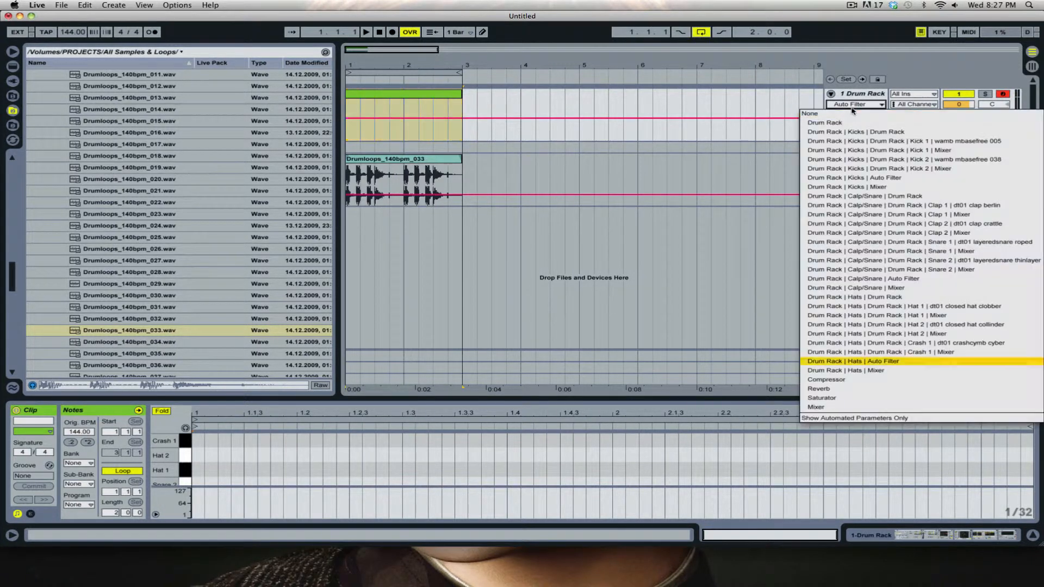
{"action": "left_click", "coordinate": [870, 114]}
{"action": "left_click_drag", "start_coordinate": [372, 50], "coordinate": [365, 53]}
{"action": "double_click", "coordinate": [377, 97]}
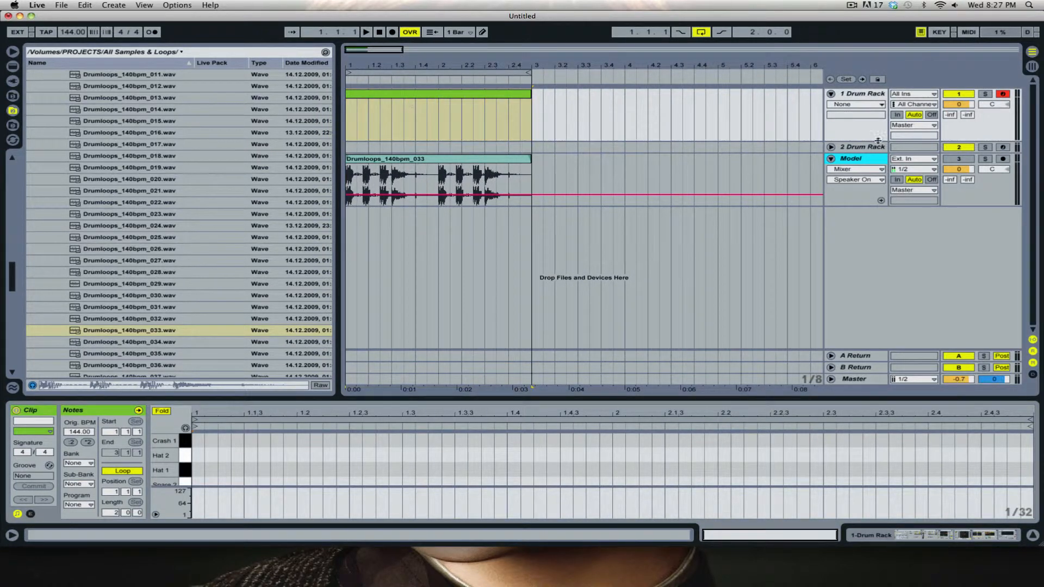
- Solo the Model track and play back the looped drum clip
{"action": "left_click", "coordinate": [987, 159]}
{"action": "key", "text": "space"}
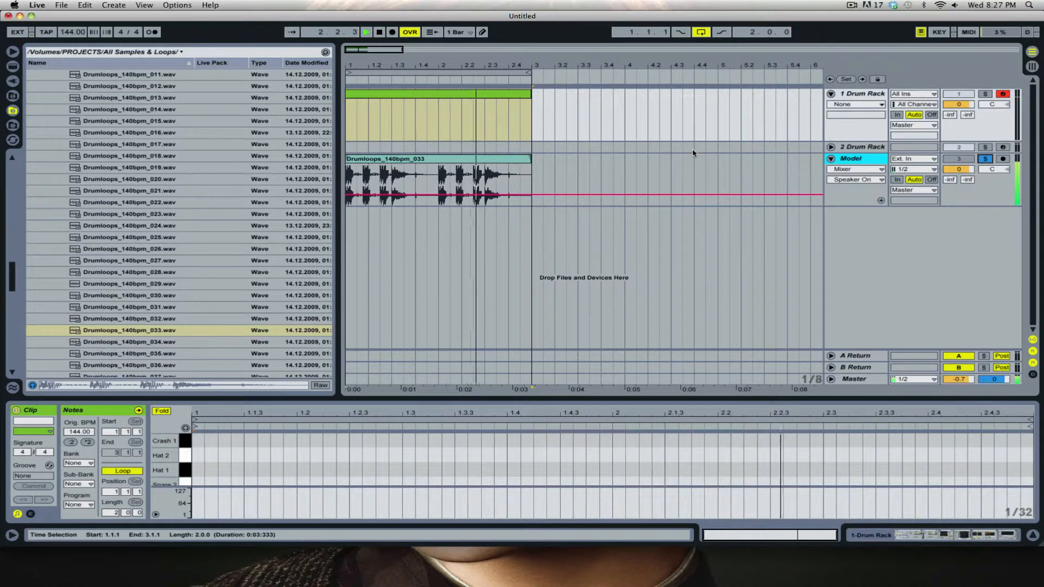
{"action": "left_click", "coordinate": [476, 99]}
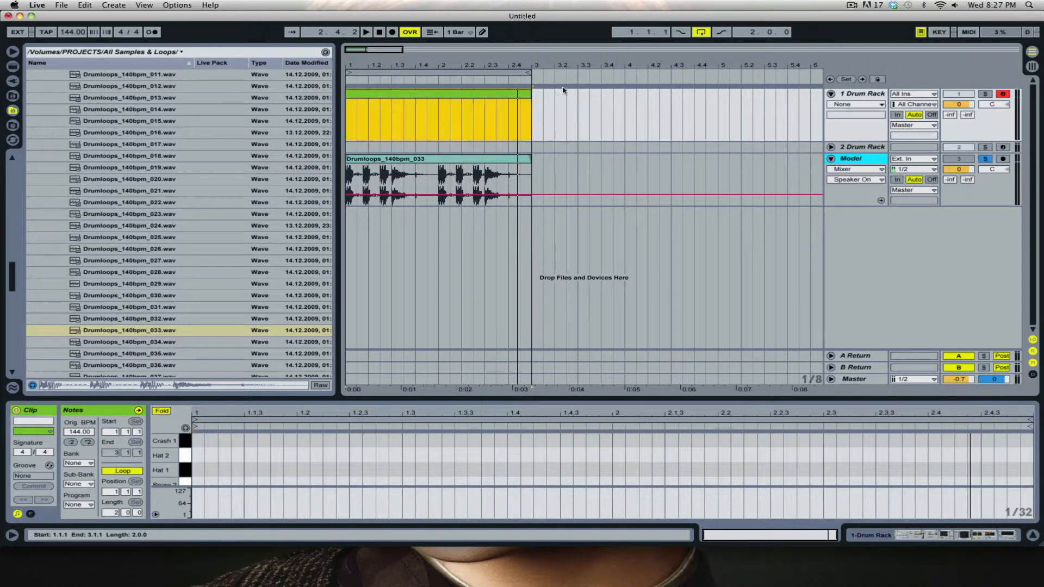
{"action": "left_click", "coordinate": [873, 95]}
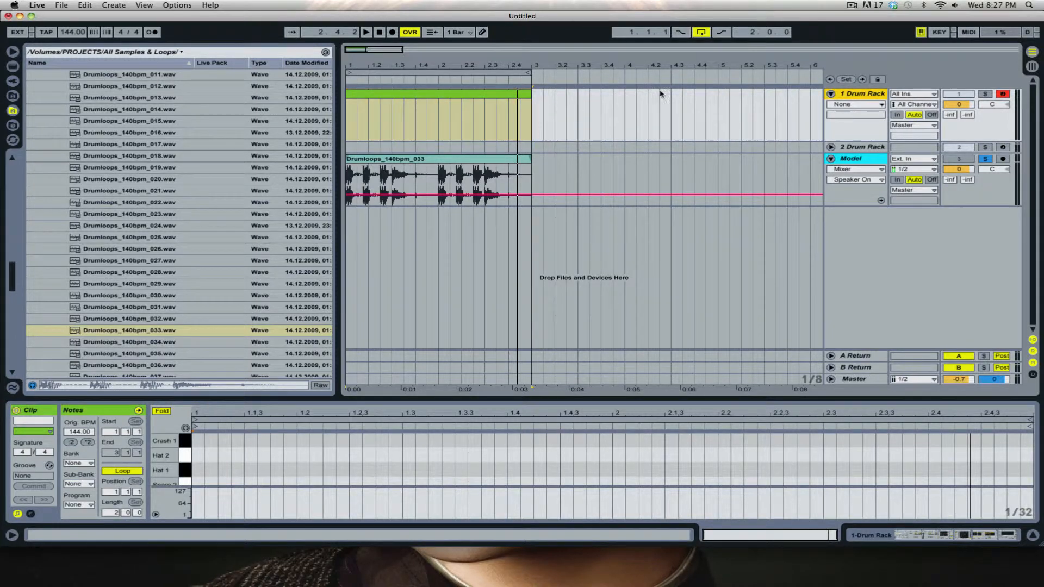
- Enlarge the Drum Rack clip's note editor, set its fixed grid to 1/4 and turn on Draw Mode
{"action": "double_click", "coordinate": [422, 98]}
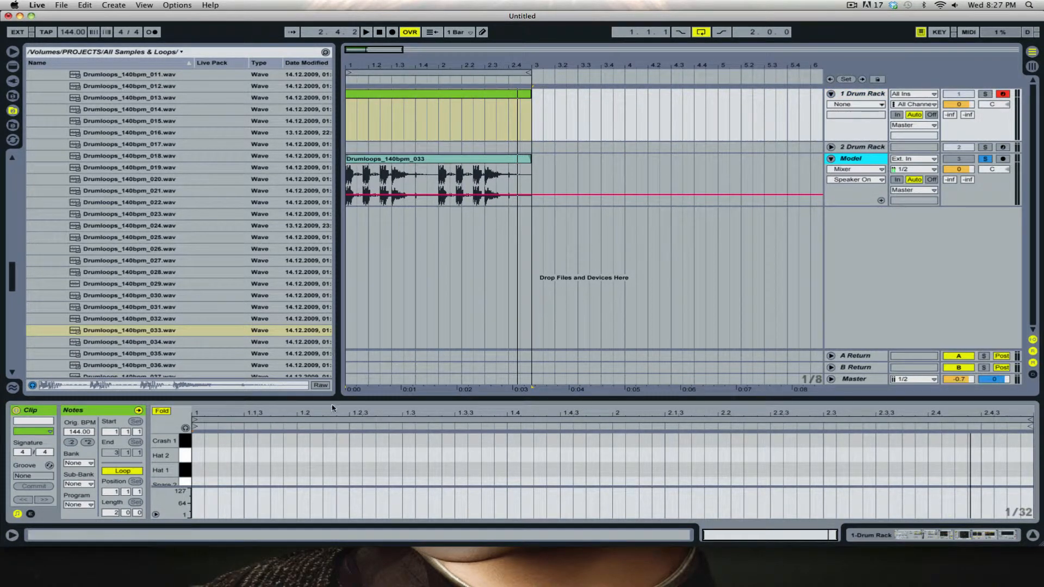
{"action": "left_click_drag", "start_coordinate": [333, 400], "coordinate": [333, 334]}
{"action": "right_click", "coordinate": [278, 418]}
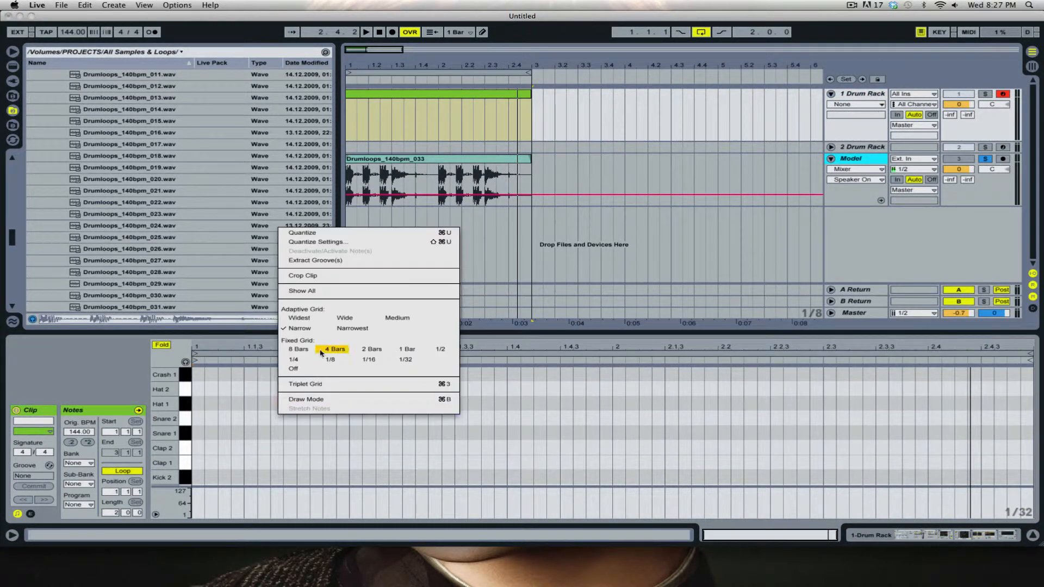
{"action": "left_click", "coordinate": [304, 360]}
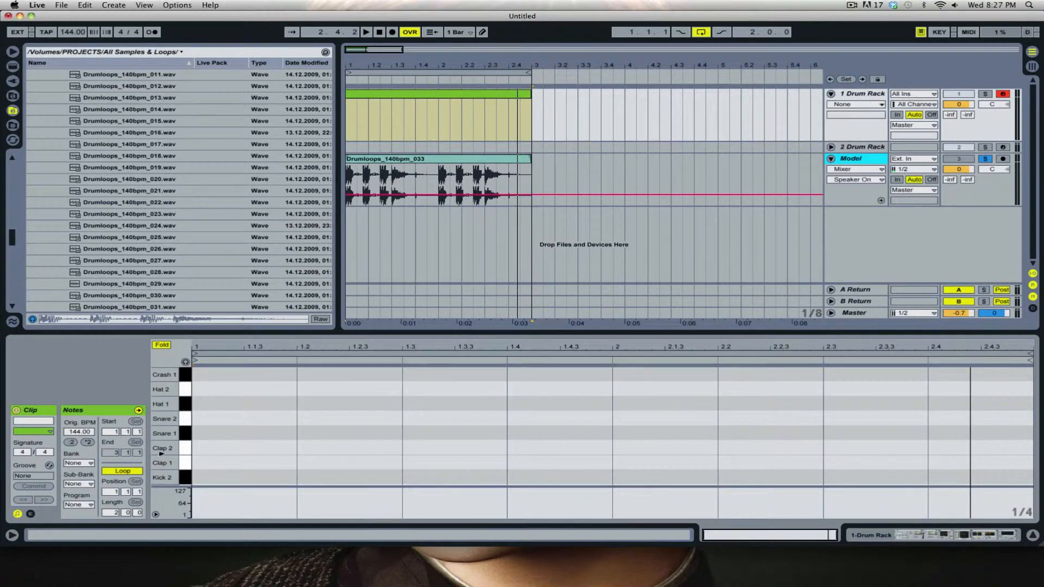
{"action": "key", "text": "super+b"}
{"action": "scroll", "coordinate": [251, 474], "scroll_direction": "down", "scroll_amount": 1}
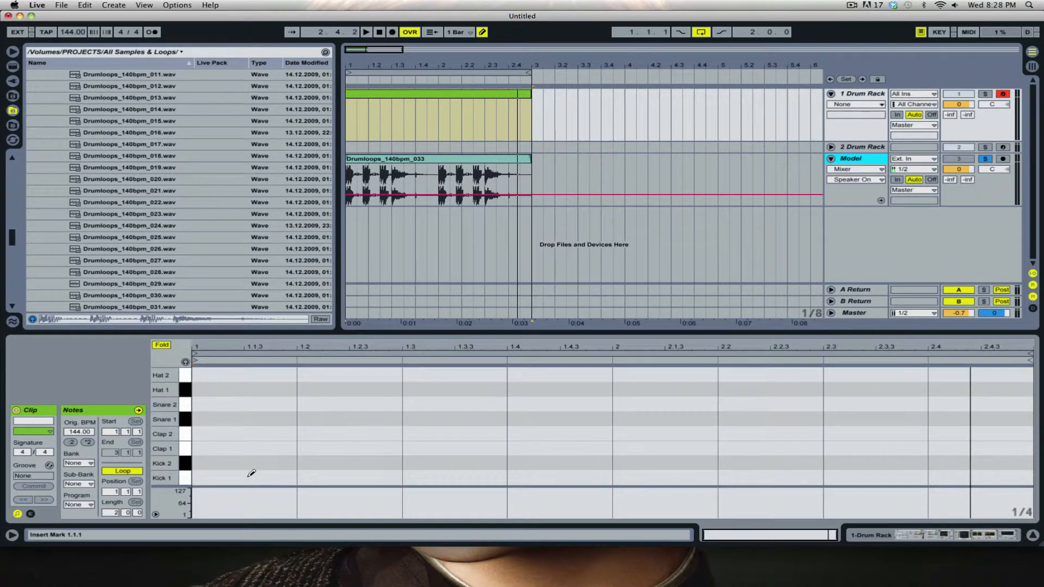
- Draw a Kick 1 note at 1.1.1 and shorten it to an eighth note using a 1/8 fixed grid
{"action": "left_click", "coordinate": [251, 477]}
{"action": "right_click", "coordinate": [251, 474]}
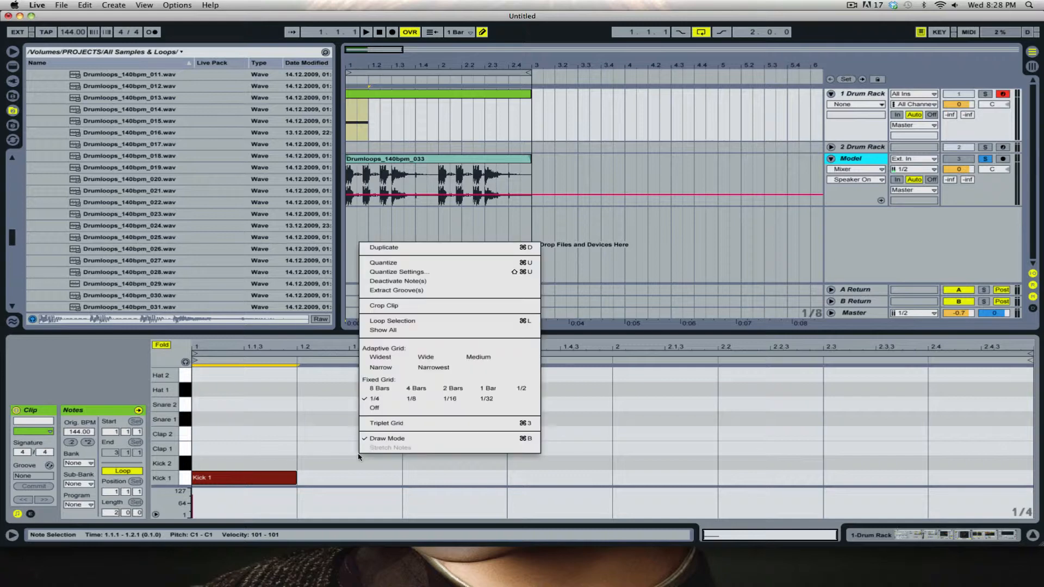
{"action": "left_click", "coordinate": [411, 398]}
{"action": "left_click", "coordinate": [282, 477]}
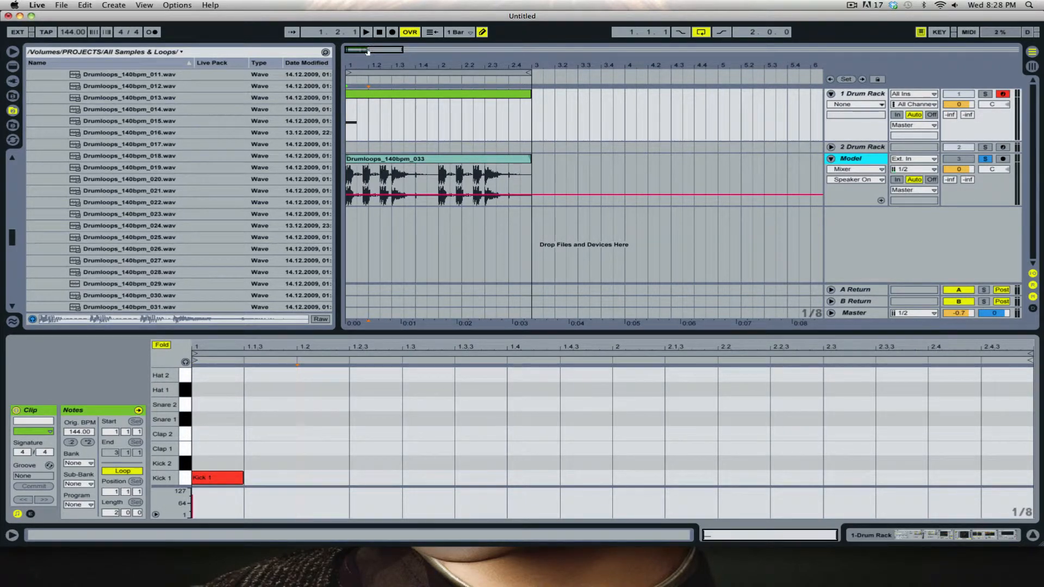
{"action": "left_click_drag", "start_coordinate": [508, 65], "coordinate": [665, 96]}
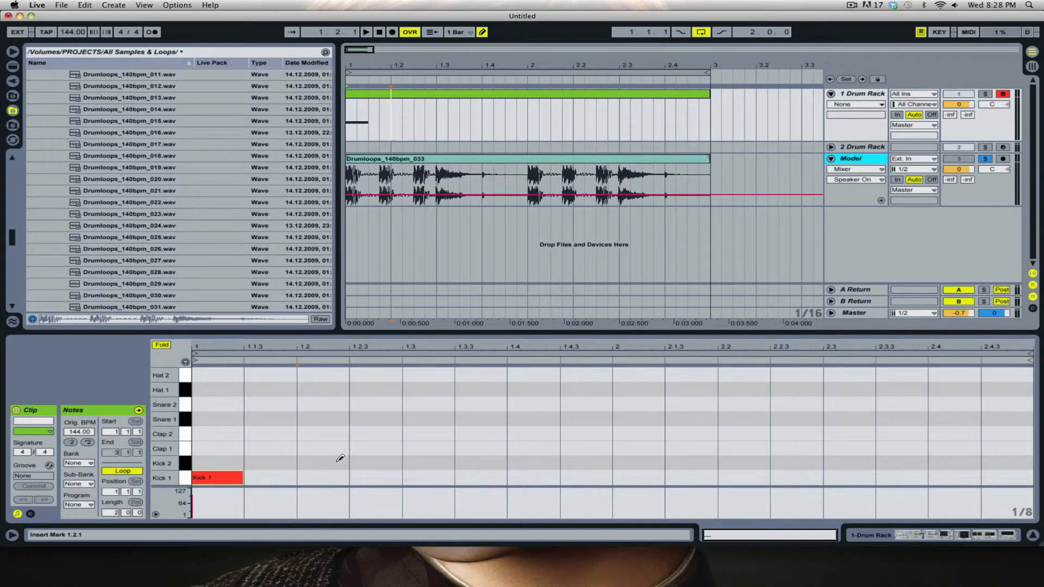
{"action": "left_click_drag", "start_coordinate": [364, 51], "coordinate": [355, 101]}
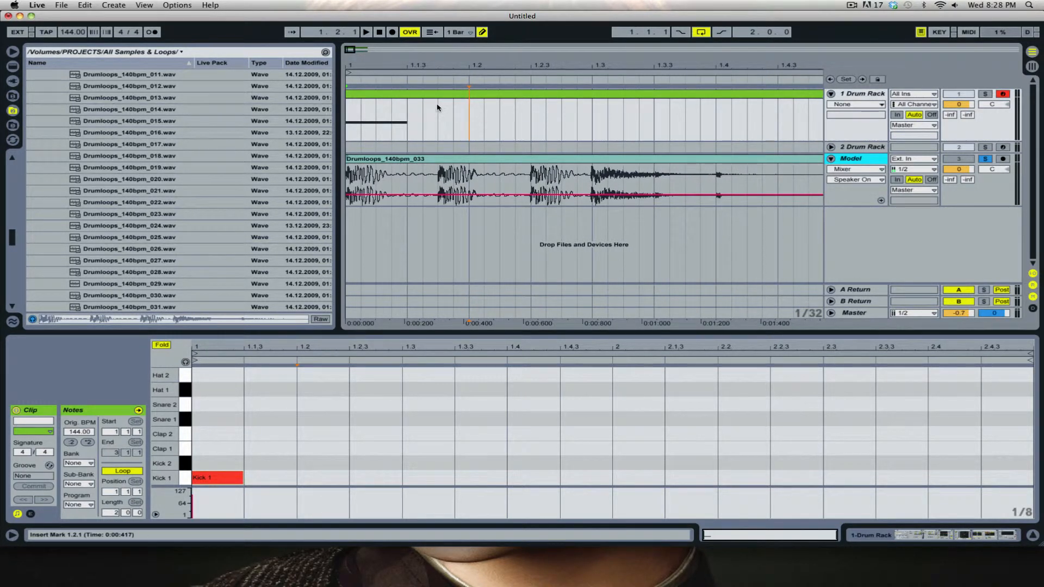
{"action": "left_click", "coordinate": [326, 477]}
{"action": "left_click_drag", "start_coordinate": [326, 474], "coordinate": [280, 473]}
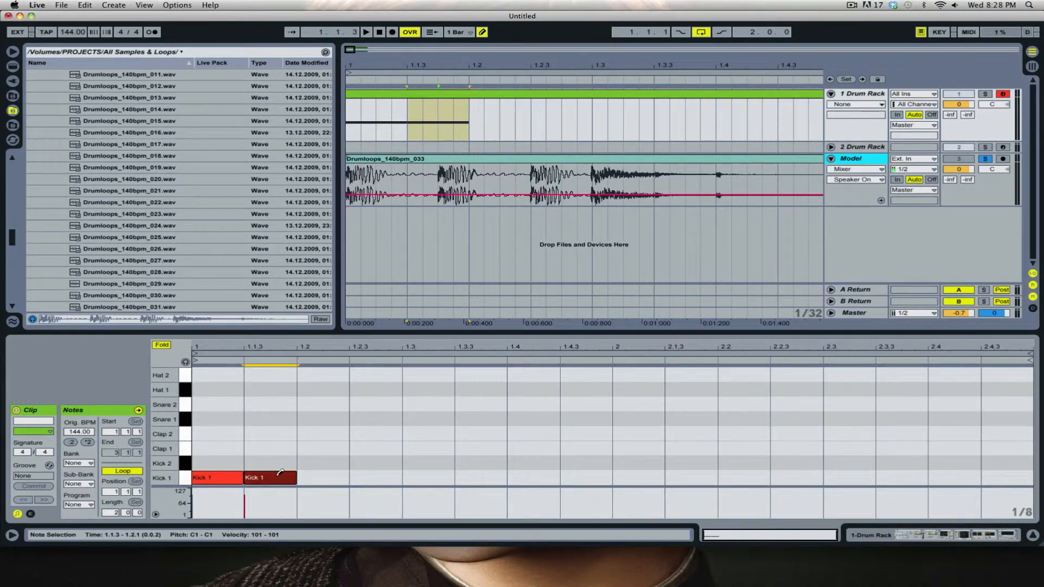
{"action": "left_click", "coordinate": [279, 475]}
- Set the note grid to 1/16 and draw Kick 1 notes at 1.1.4 and 1.2.3, matching the model loop's hits
{"action": "left_click_drag", "start_coordinate": [259, 346], "coordinate": [258, 347]}
{"action": "right_click", "coordinate": [322, 446]}
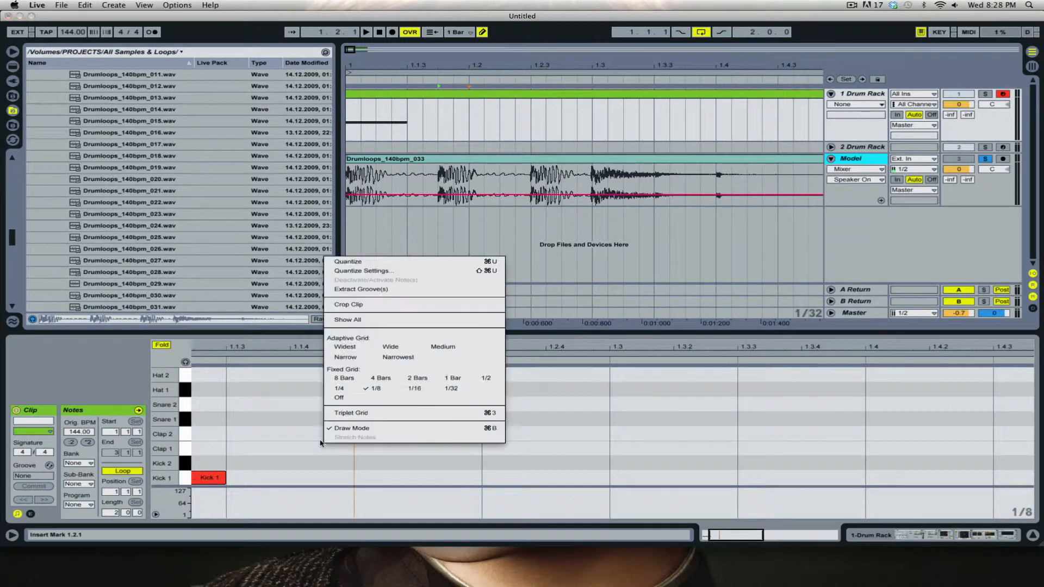
{"action": "left_click", "coordinate": [408, 390]}
{"action": "left_click", "coordinate": [311, 477]}
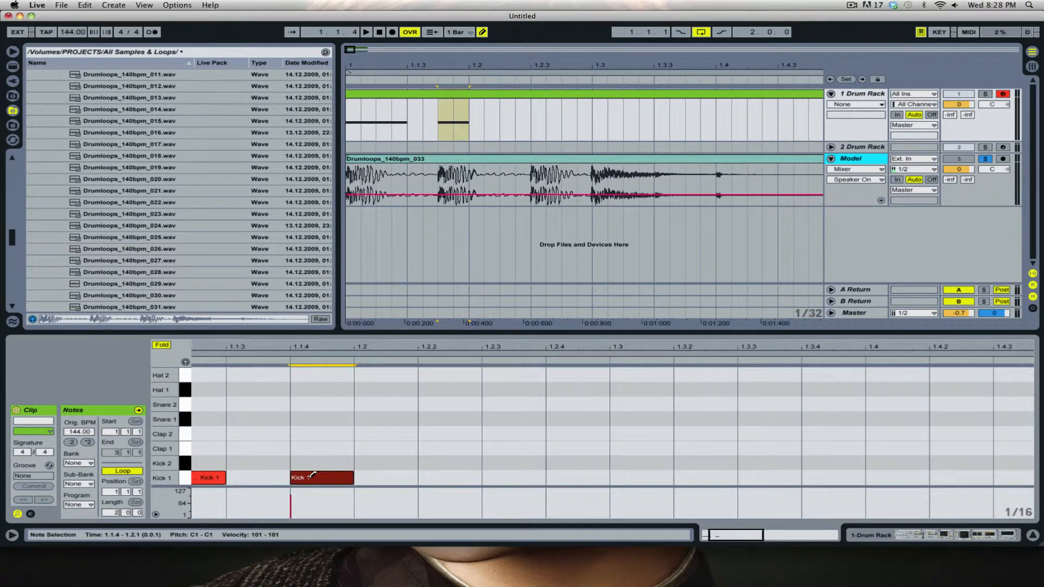
{"action": "left_click_drag", "start_coordinate": [270, 346], "coordinate": [270, 329]}
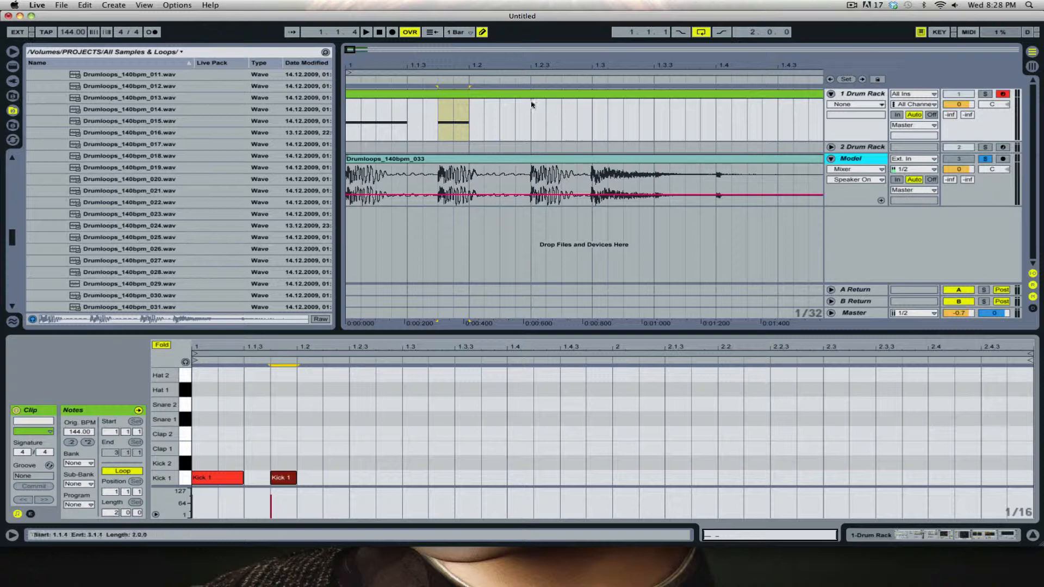
{"action": "left_click", "coordinate": [361, 478]}
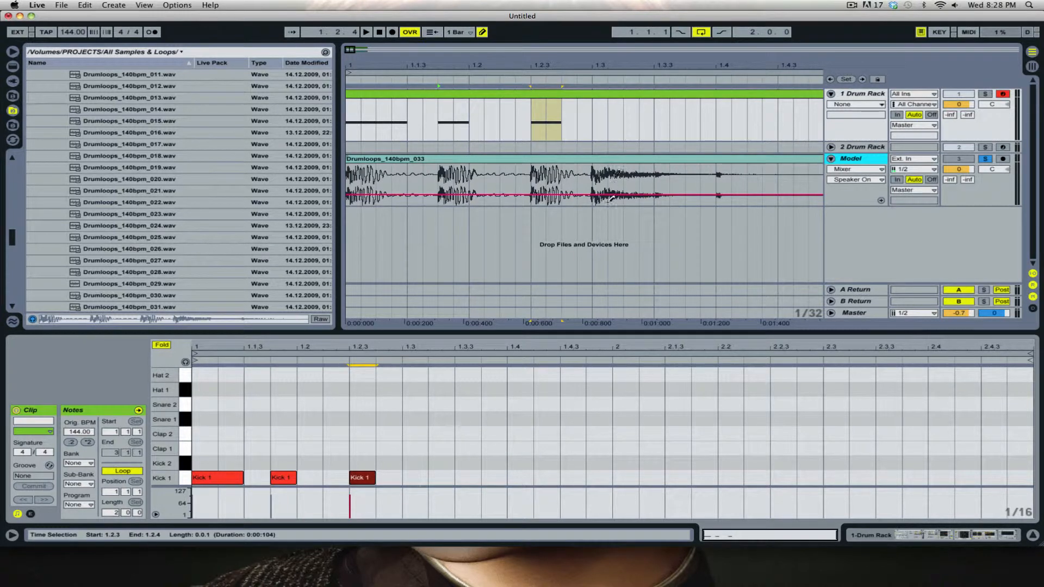
- Play back the Model track's drum clip to listen for its next hits
{"action": "left_click", "coordinate": [598, 158]}
{"action": "key", "text": "space"}
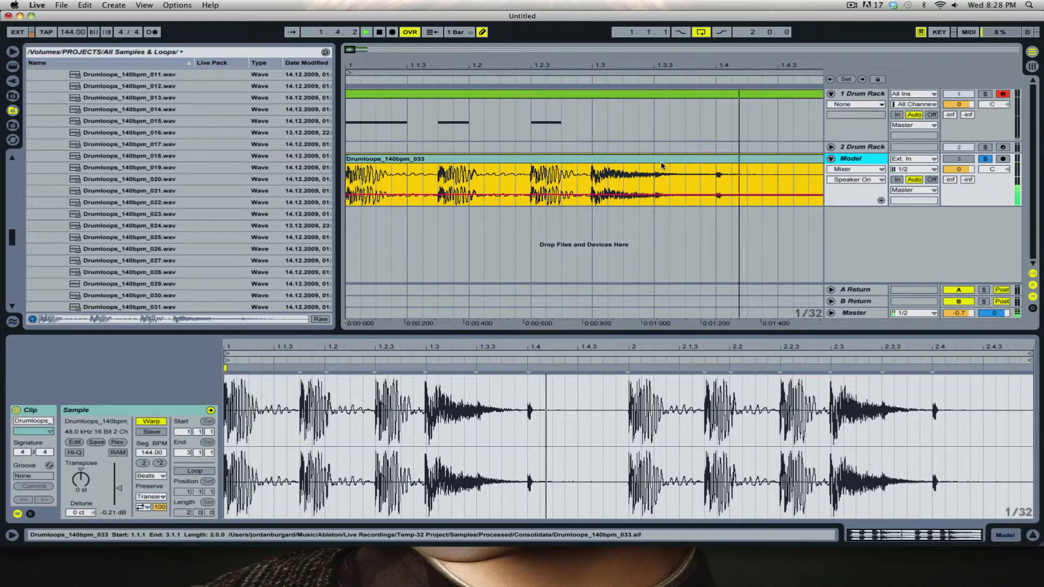
{"action": "key", "text": "space"}
- Layer Kick 1, Clap 1 and Clap 2 notes at 1.3.1, in line with the model loop's fourth hit
{"action": "left_click", "coordinate": [588, 122]}
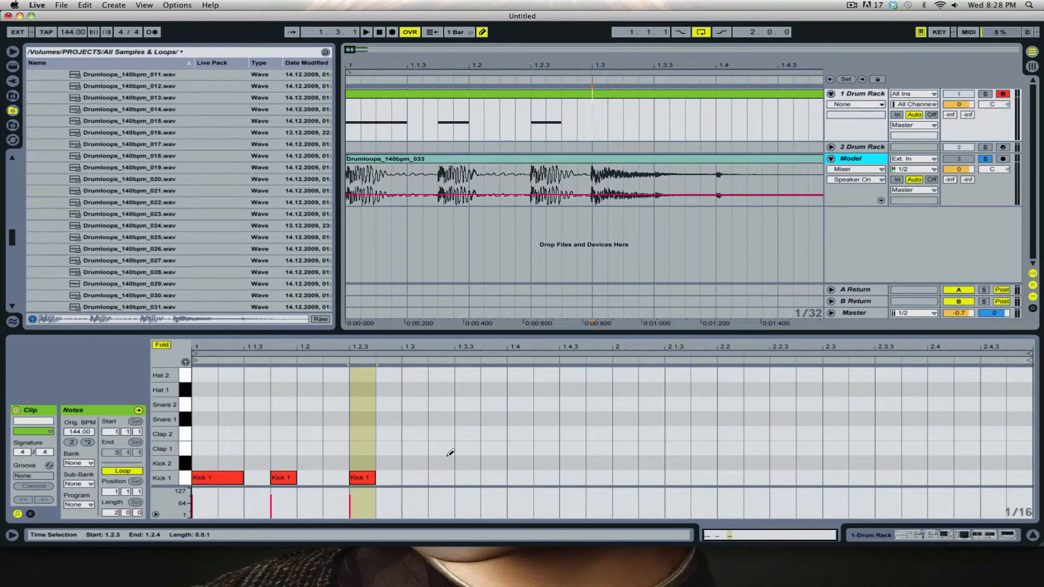
{"action": "left_click", "coordinate": [414, 477]}
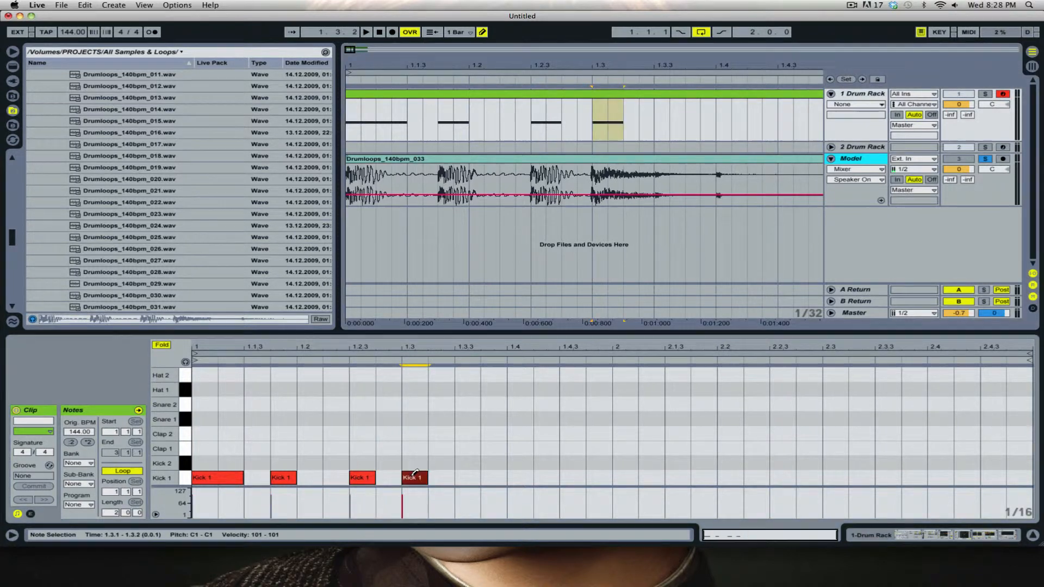
{"action": "left_click", "coordinate": [417, 449]}
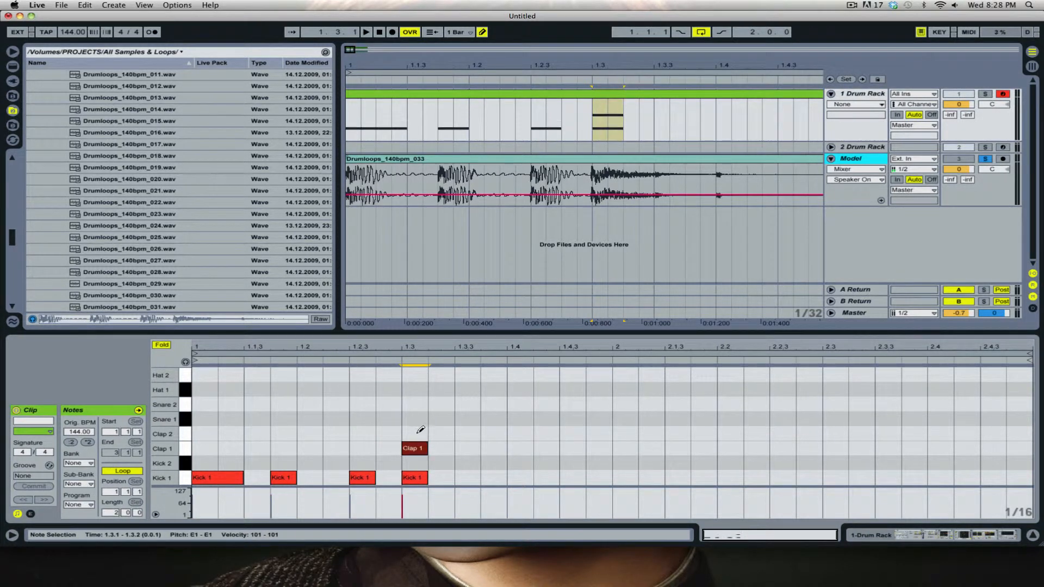
{"action": "left_click", "coordinate": [417, 434]}
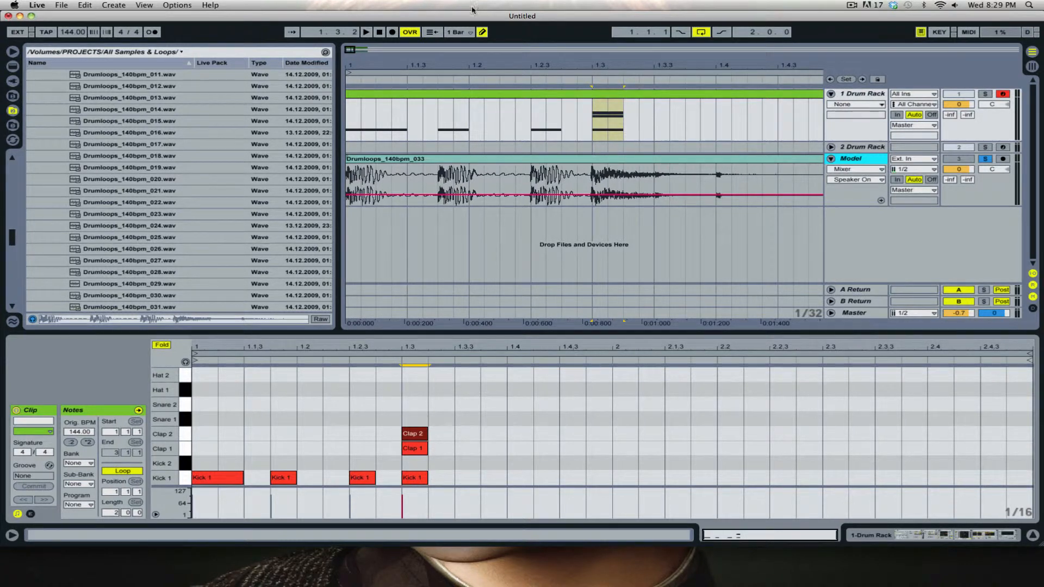
{"action": "left_click_drag", "start_coordinate": [354, 50], "coordinate": [368, 51]}
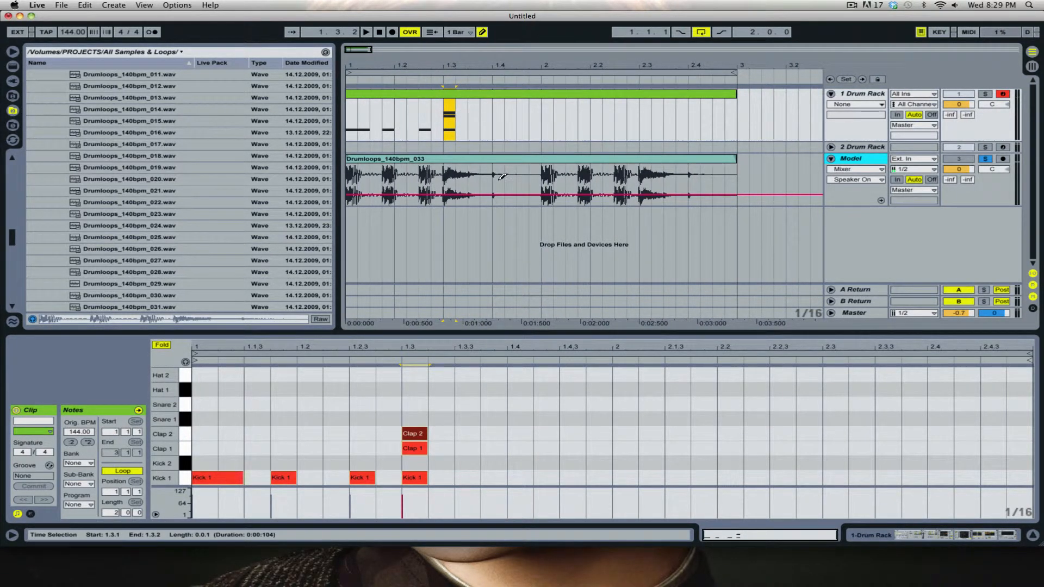
{"action": "right_click", "coordinate": [296, 399]}
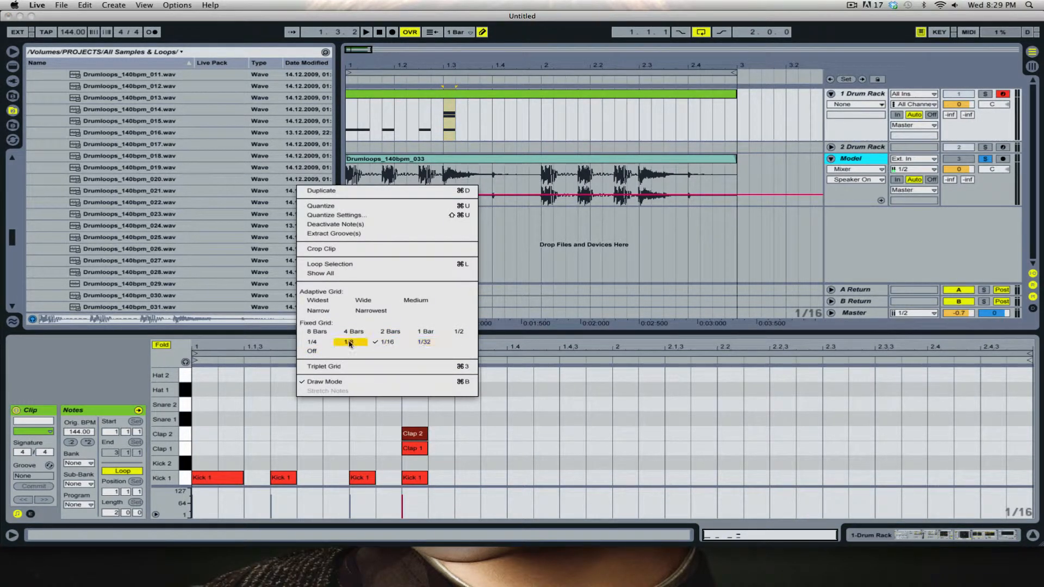
{"action": "left_click", "coordinate": [349, 342]}
{"action": "right_click", "coordinate": [314, 396]}
{"action": "left_click", "coordinate": [405, 340]}
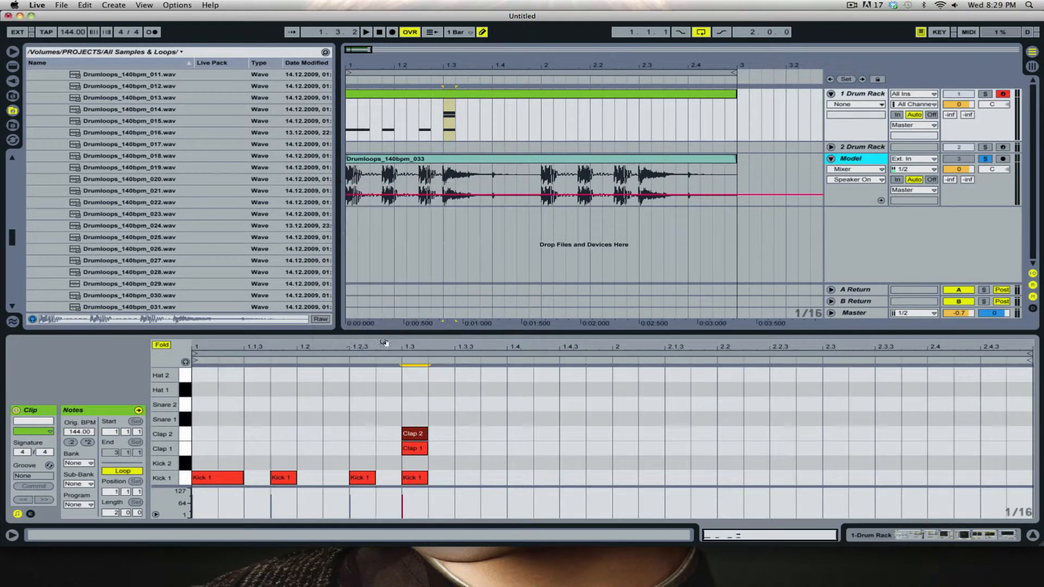
{"action": "left_click", "coordinate": [210, 388]}
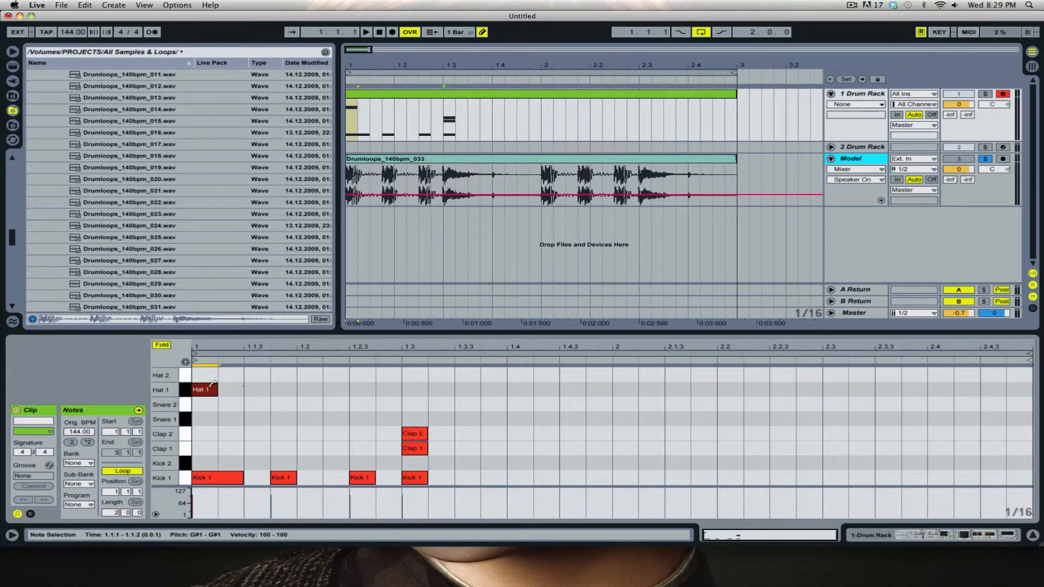
{"action": "left_click", "coordinate": [212, 389]}
{"action": "left_click", "coordinate": [230, 389]}
{"action": "left_click", "coordinate": [281, 389]}
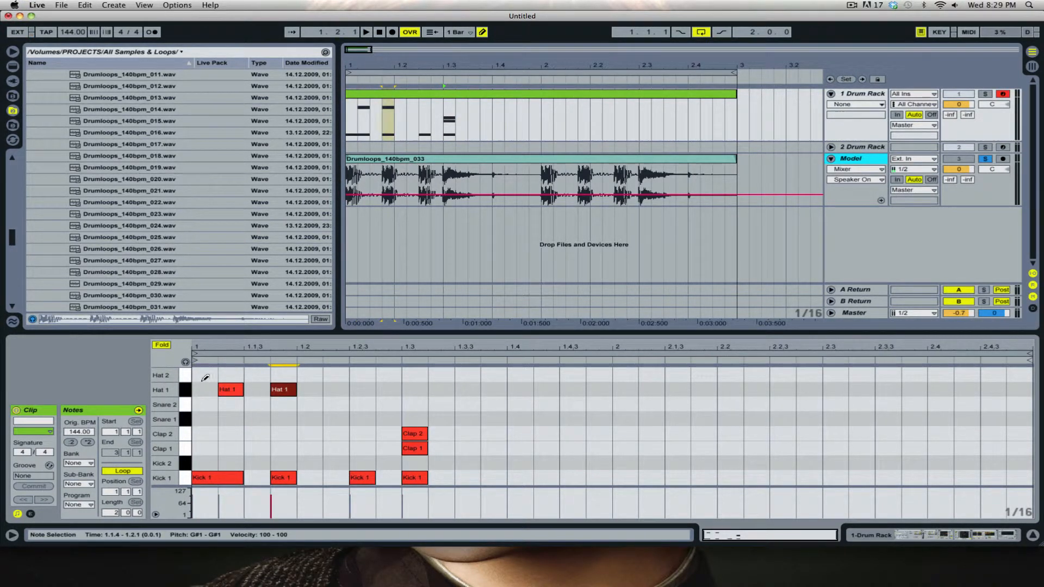
{"action": "left_click", "coordinate": [284, 389]}
{"action": "left_click", "coordinate": [233, 388]}
- Set the fixed grid to 1/32 and draw six Hat 1 notes on the second half of each sixteenth from 1.1.1 to 1.2.2
{"action": "right_click", "coordinate": [267, 384]}
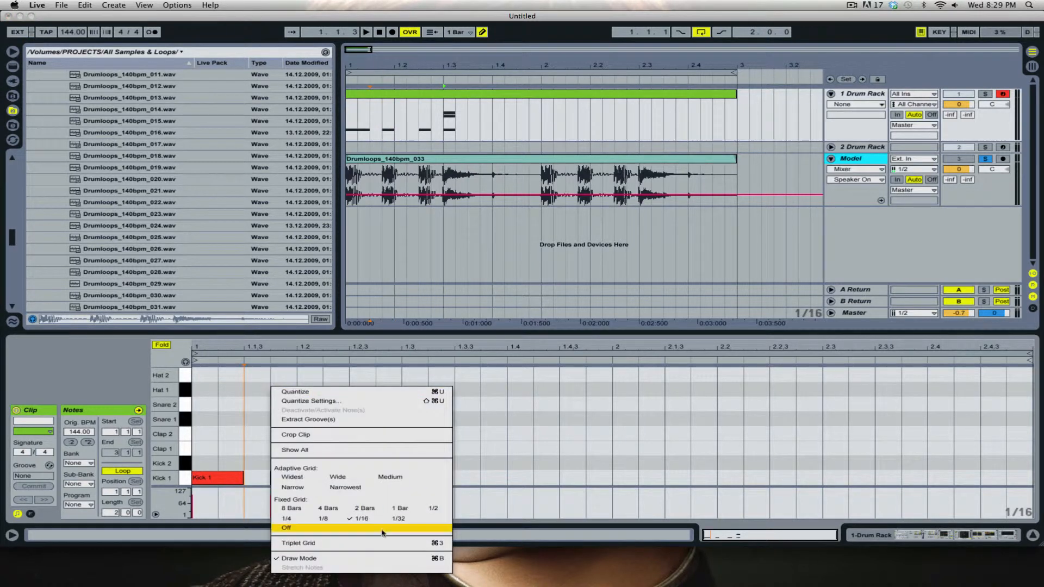
{"action": "left_click", "coordinate": [396, 525]}
{"action": "left_click", "coordinate": [211, 390]}
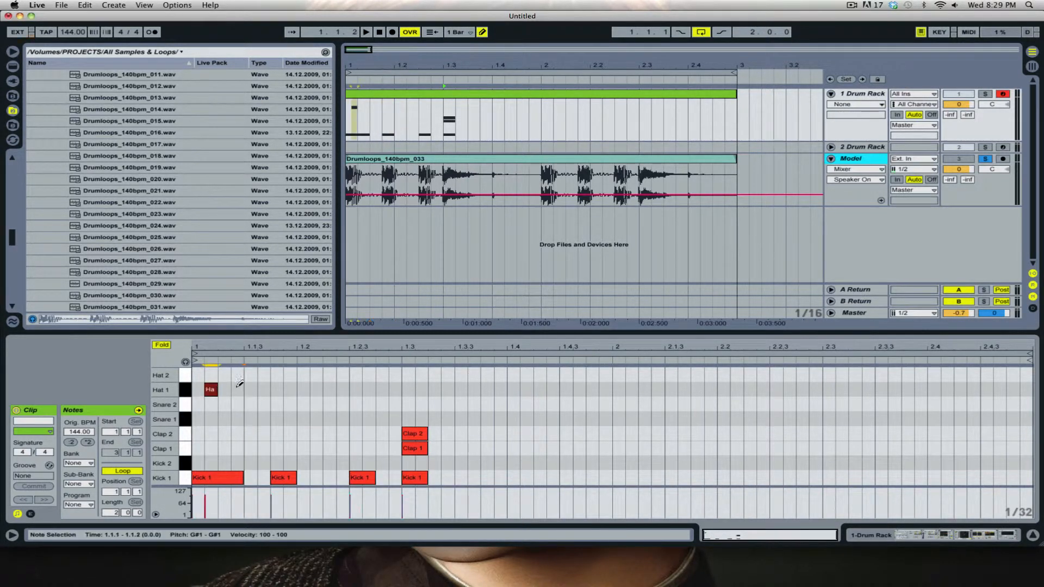
{"action": "left_click", "coordinate": [237, 389]}
{"action": "left_click", "coordinate": [264, 389]}
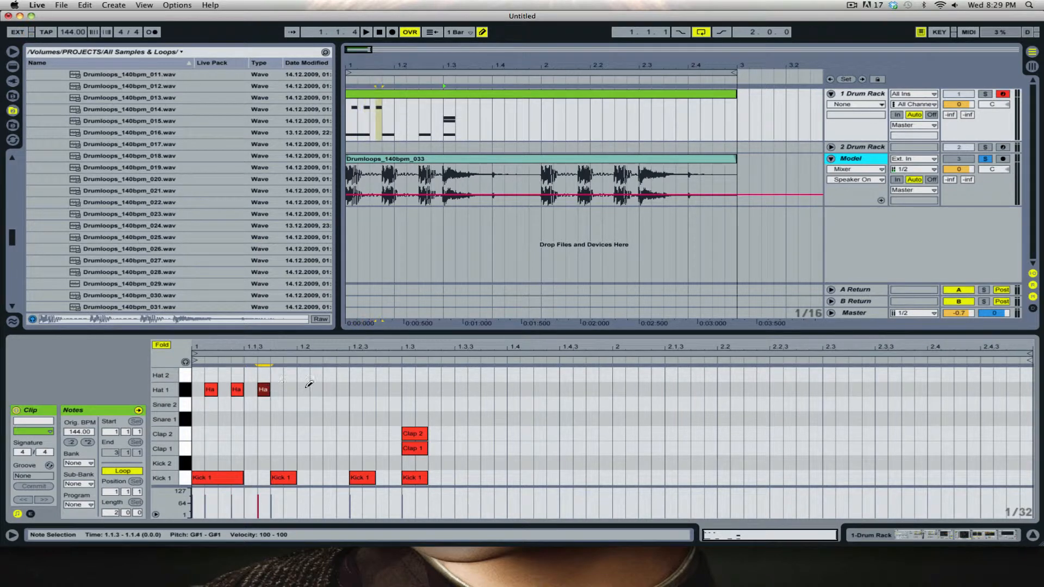
{"action": "left_click", "coordinate": [290, 389]}
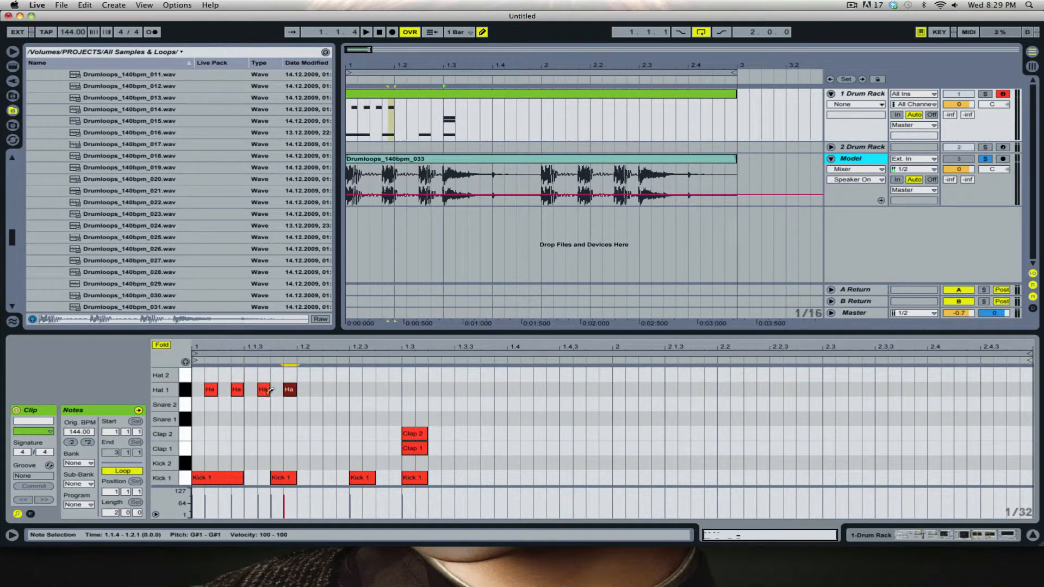
{"action": "left_click", "coordinate": [317, 389]}
{"action": "left_click", "coordinate": [342, 389]}
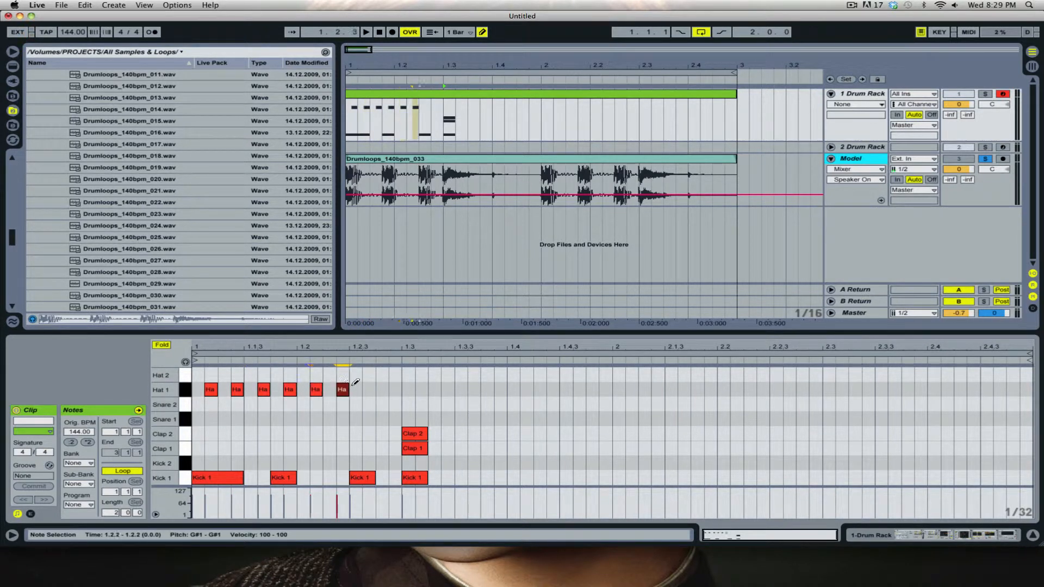
- Turn off Draw Mode and duplicate the six Hat 1 notes so the hat pattern continues up to 1.4
{"action": "key", "text": "b"}
{"action": "left_click_drag", "start_coordinate": [352, 376], "coordinate": [195, 402]}
{"action": "key", "text": "super+d"}
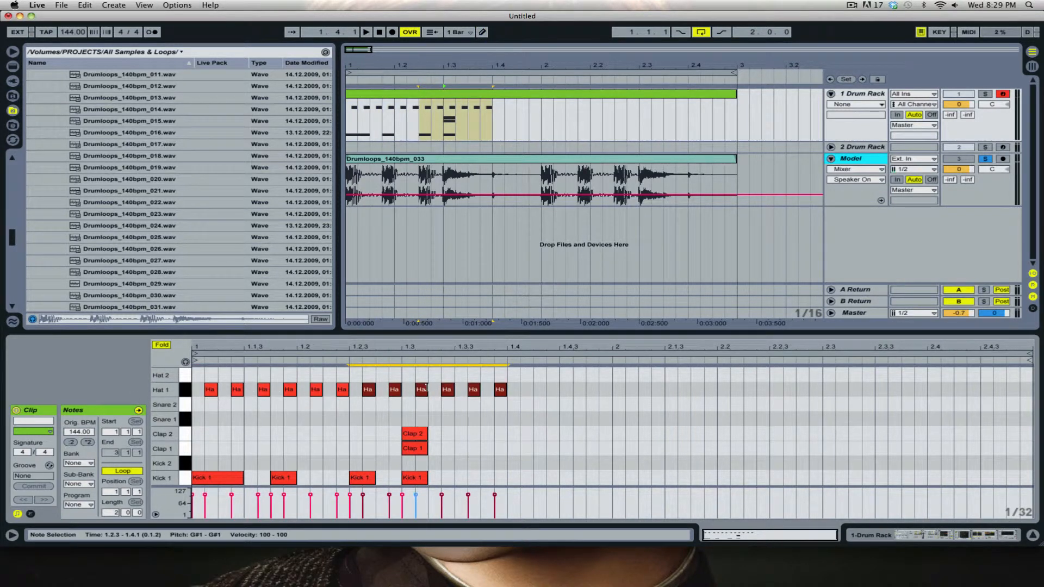
- Solo the 1 Drum Rack track and play back the MIDI pattern
{"action": "left_click", "coordinate": [393, 94]}
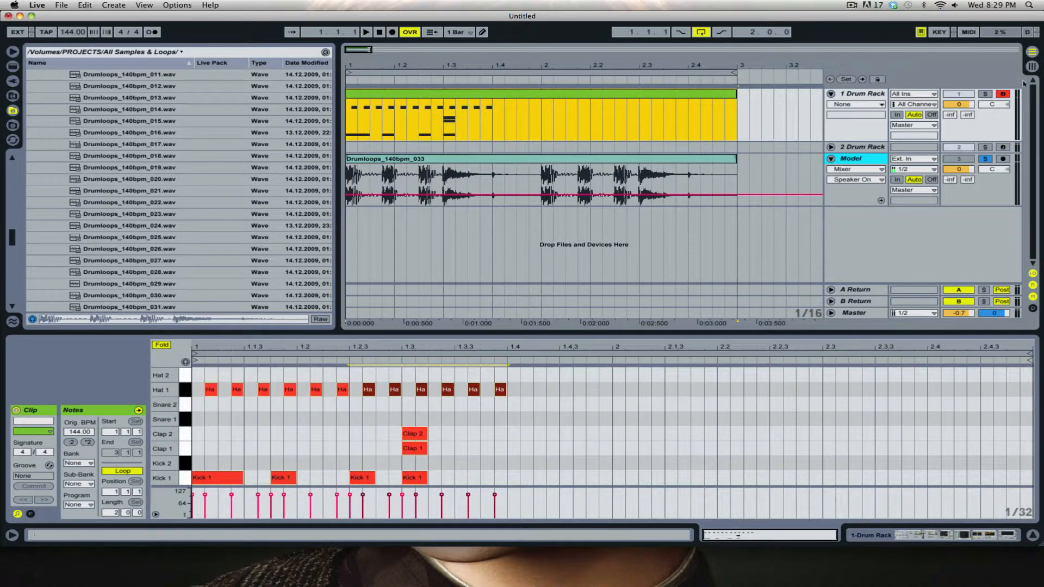
{"action": "left_click", "coordinate": [986, 94]}
{"action": "key", "text": "space"}
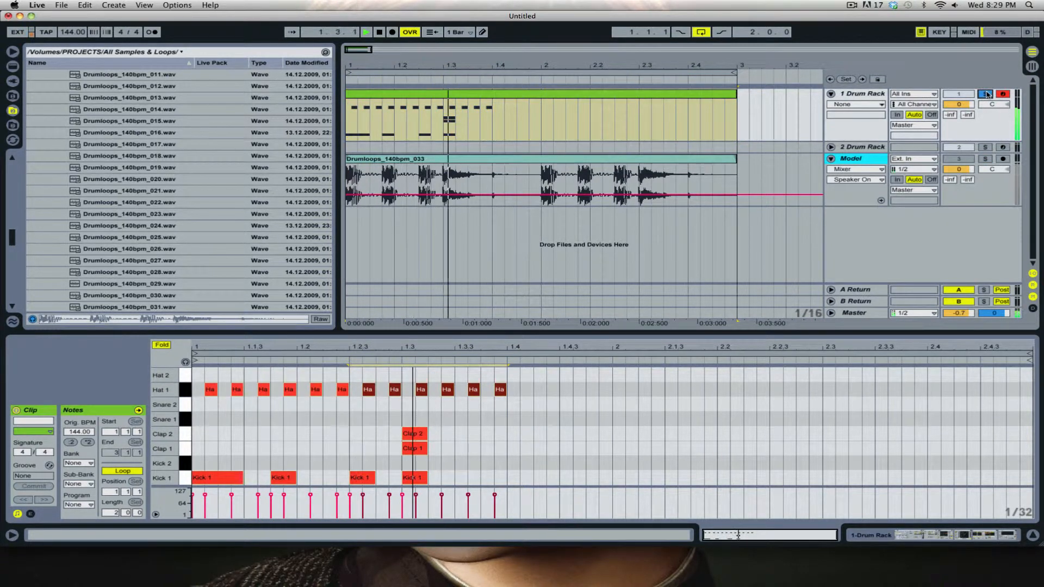
{"action": "key", "text": "space"}
- Replace the third, sixth and ninth Hat 1 notes with Hat 2 notes at the same positions and play back the pattern
{"action": "left_click", "coordinate": [547, 381]}
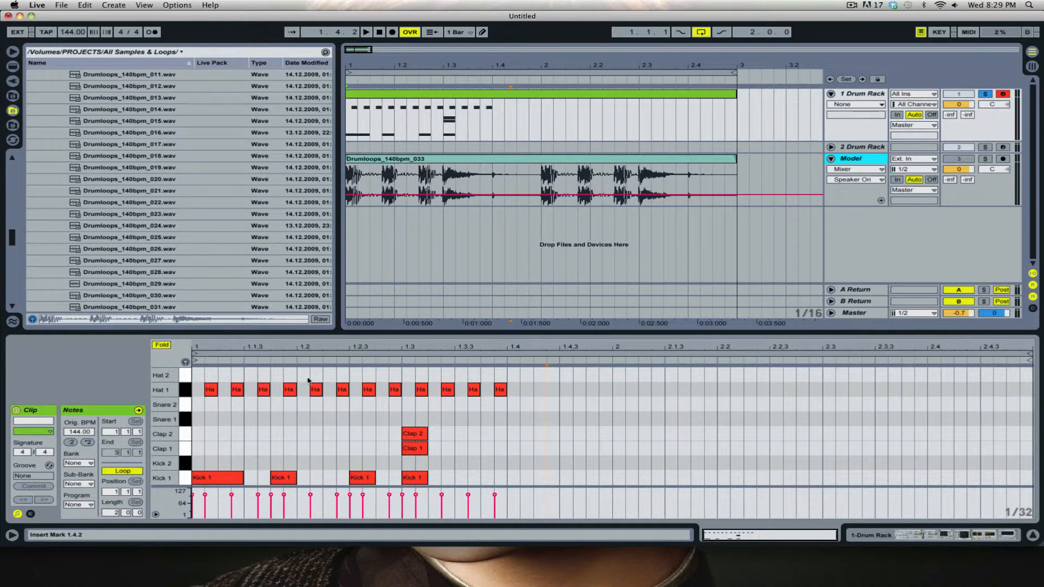
{"action": "key", "text": "super+b"}
{"action": "left_click", "coordinate": [264, 389]}
{"action": "left_click", "coordinate": [263, 375]}
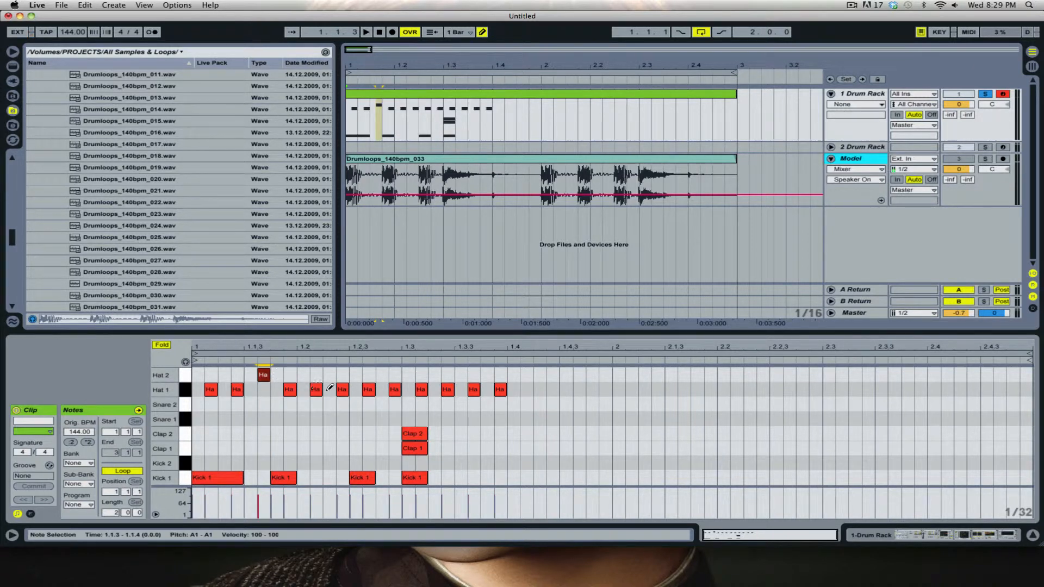
{"action": "left_click", "coordinate": [343, 389]}
{"action": "left_click", "coordinate": [342, 375]}
{"action": "left_click", "coordinate": [421, 389]}
{"action": "left_click", "coordinate": [421, 376]}
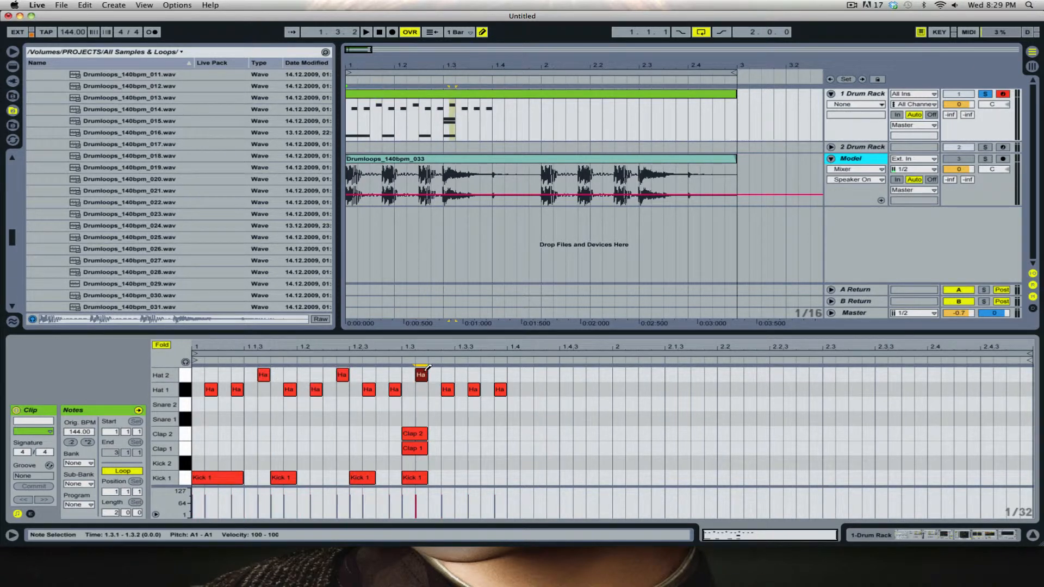
{"action": "key", "text": "space"}
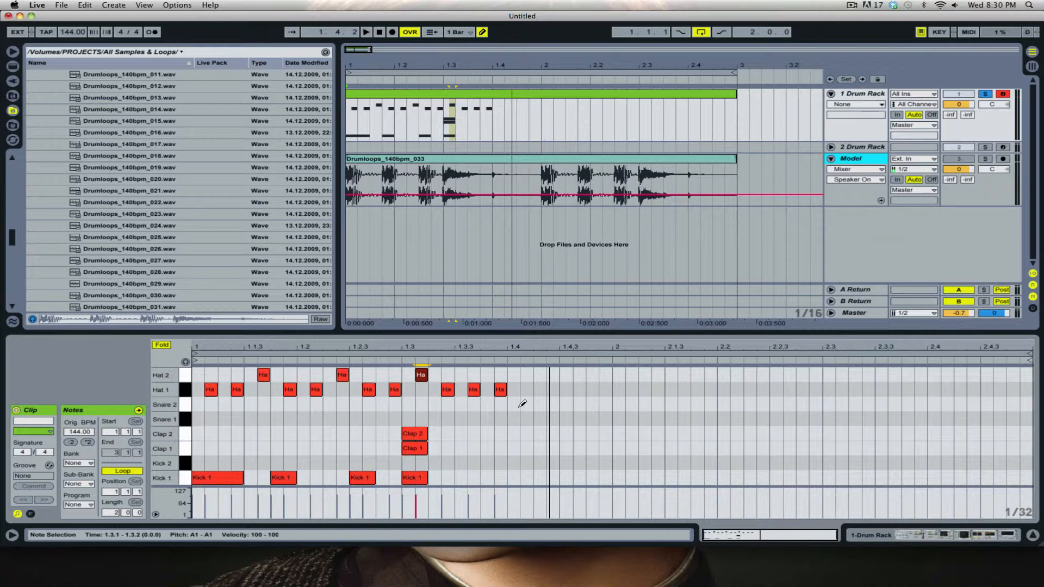
- Draw a Crash 1 note at 1.4.1 and lengthen it to an eighth note
{"action": "scroll", "coordinate": [518, 385], "scroll_direction": "up", "scroll_amount": 1}
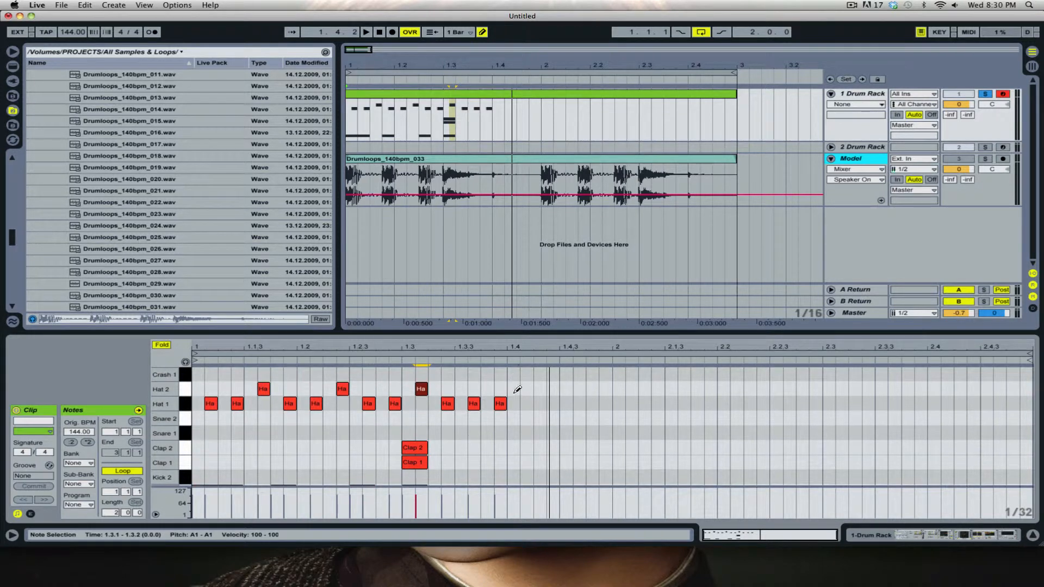
{"action": "left_click", "coordinate": [513, 375]}
{"action": "key", "text": "b"}
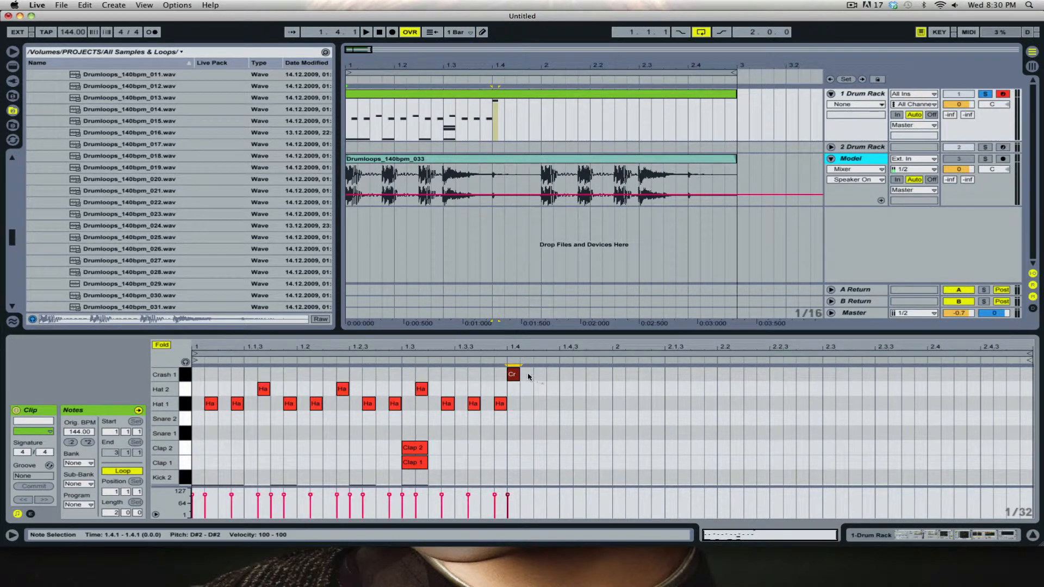
{"action": "left_click_drag", "start_coordinate": [517, 377], "coordinate": [565, 378]}
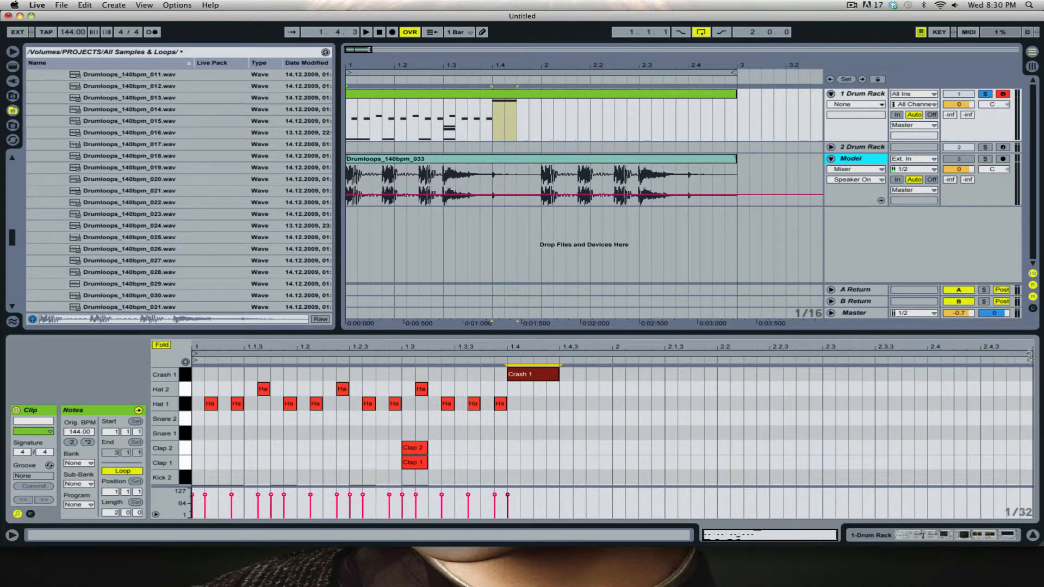
- Shorten the Drum Rack clip's loop to one bar and play back the repeating pattern
{"action": "left_click_drag", "start_coordinate": [1028, 354], "coordinate": [606, 365]}
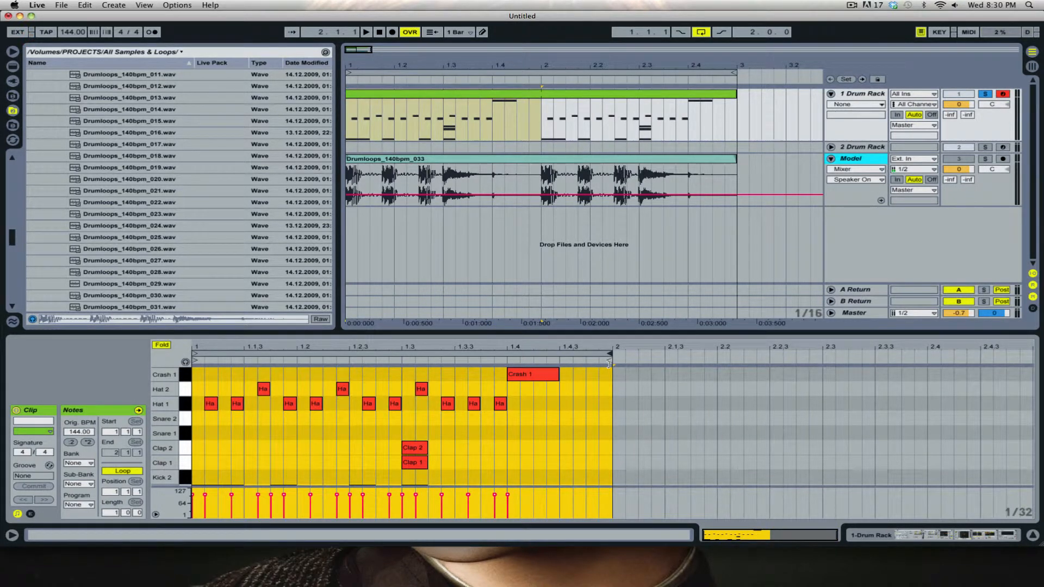
{"action": "left_click", "coordinate": [504, 93]}
{"action": "key", "text": "space"}
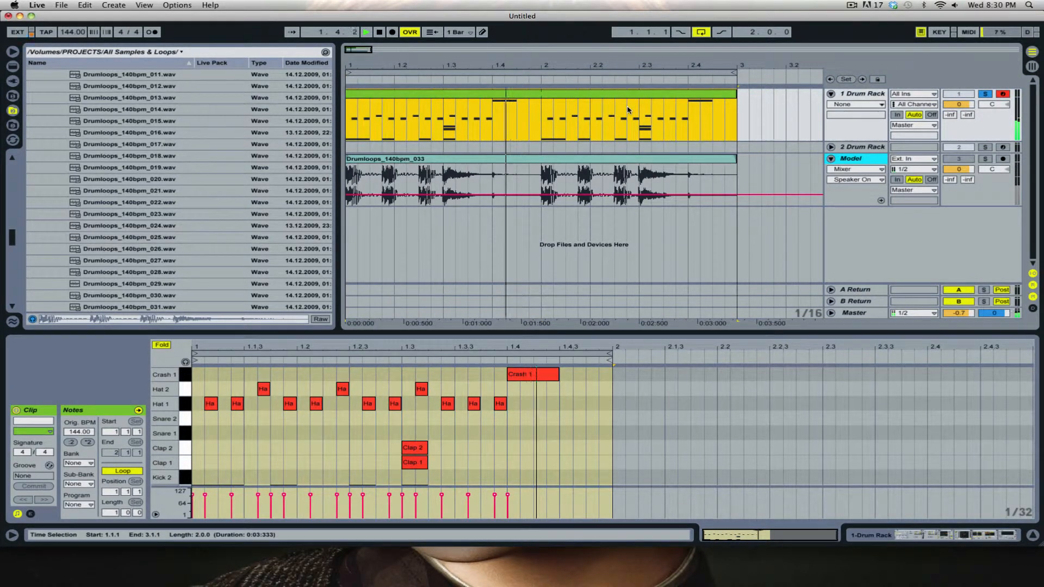
{"action": "key", "text": "space"}
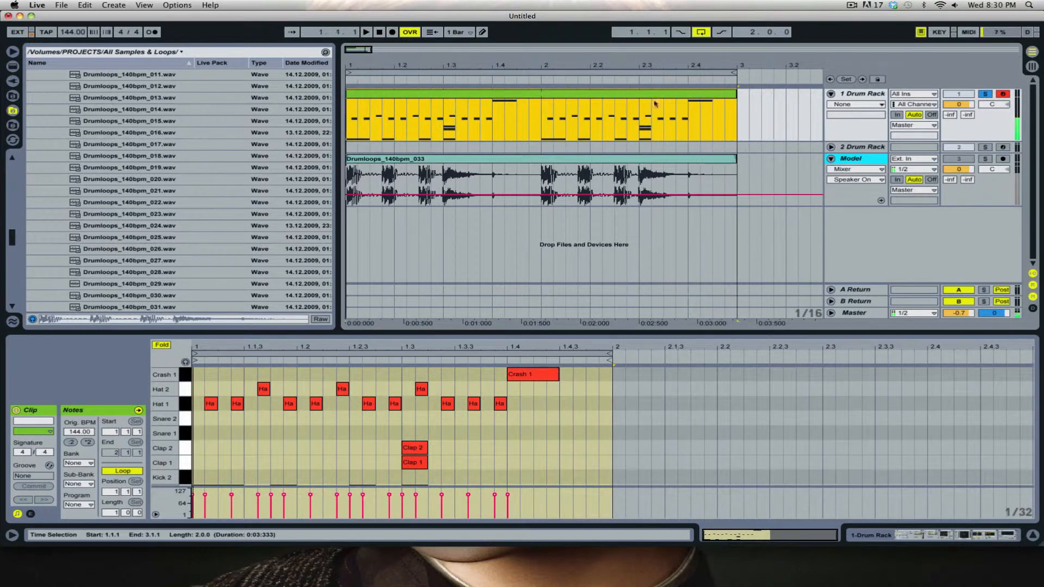
- Unsolo 1 Drum Rack, activate the Model track and play both tracks together to compare them
{"action": "left_click", "coordinate": [936, 226]}
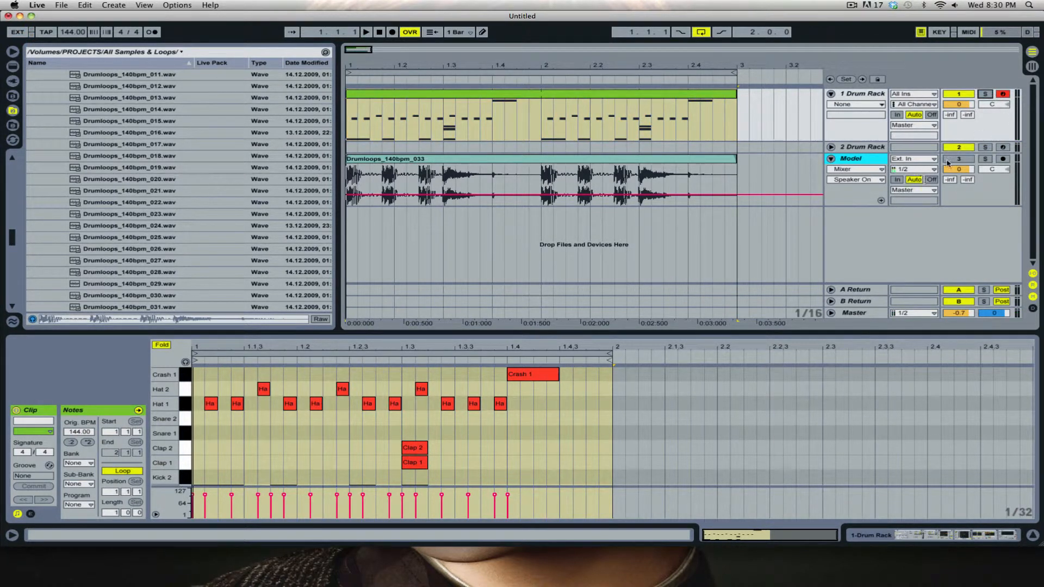
{"action": "left_click", "coordinate": [966, 162]}
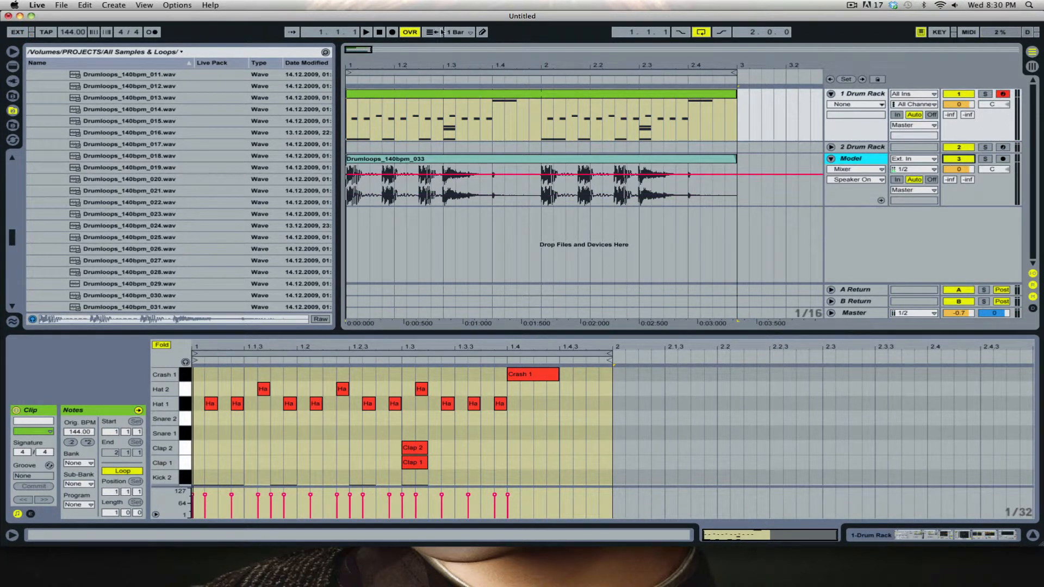
{"action": "key", "text": "space"}
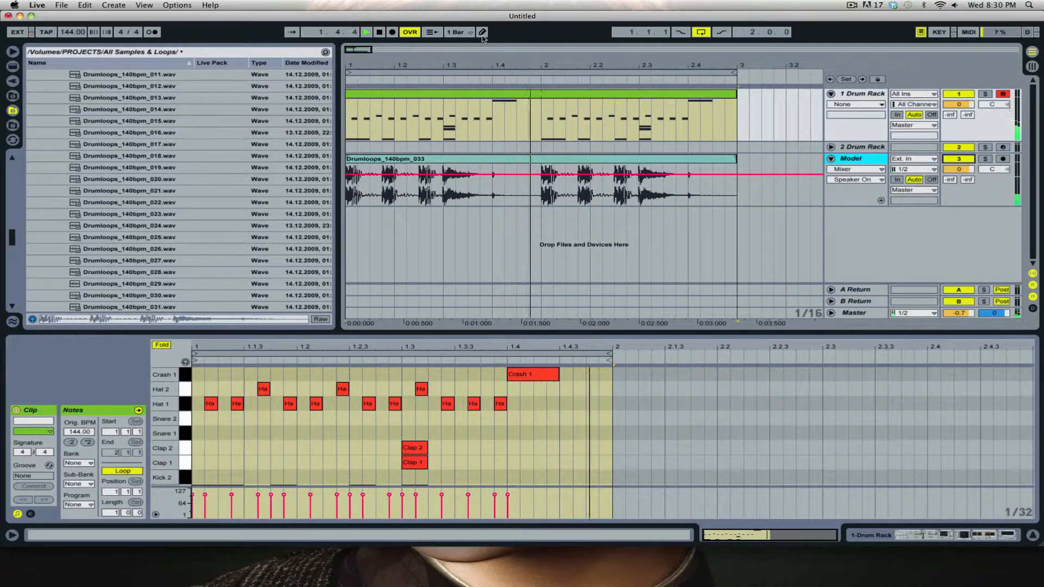
{"action": "key", "text": "space"}
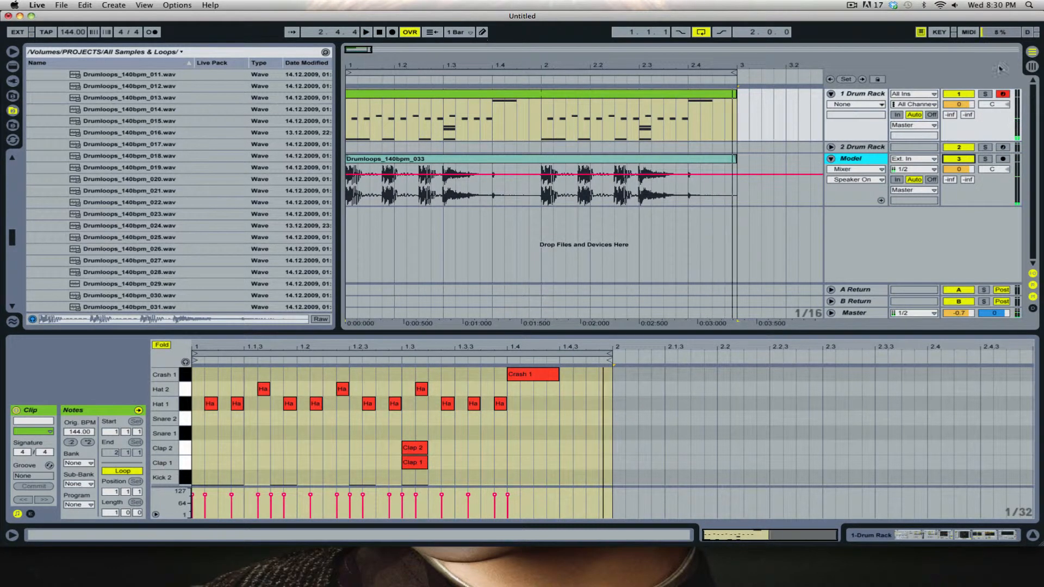
- Solo 1 Drum Rack and copy its two-bar MIDI clip to the start of the 2 Drum Rack track
{"action": "left_click", "coordinate": [985, 95]}
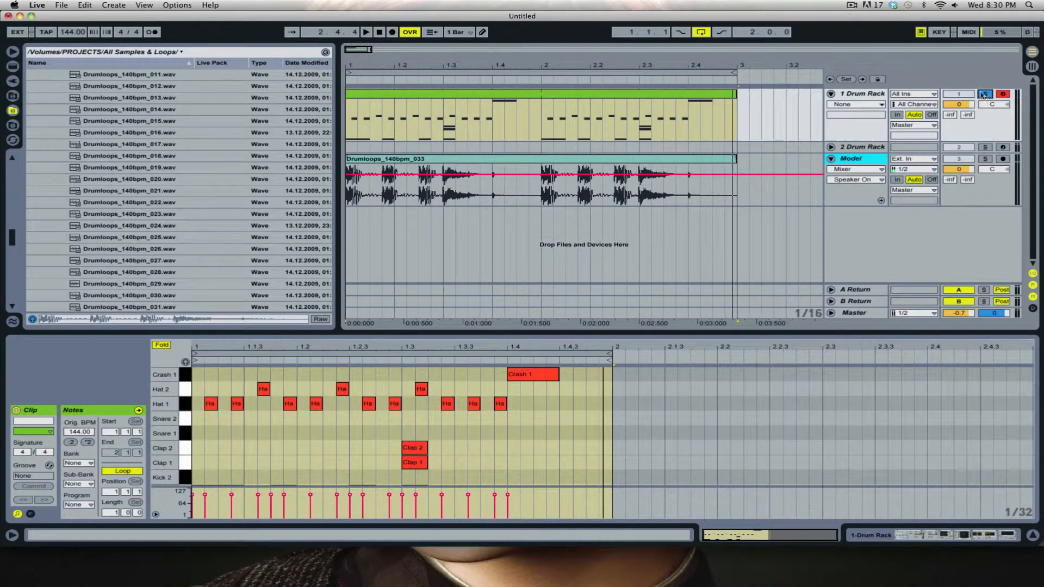
{"action": "left_click", "coordinate": [568, 103]}
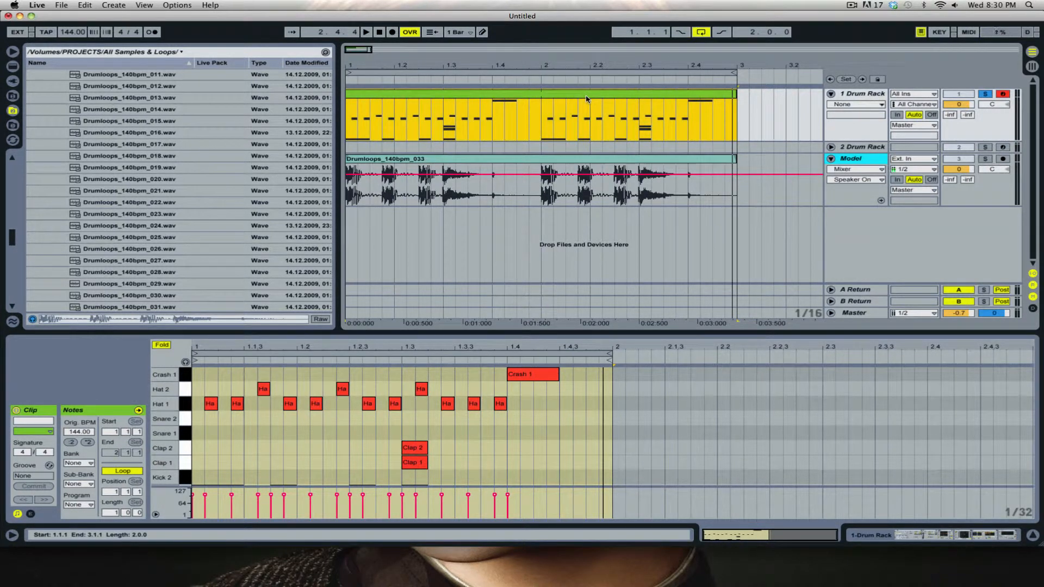
{"action": "left_click", "coordinate": [579, 146]}
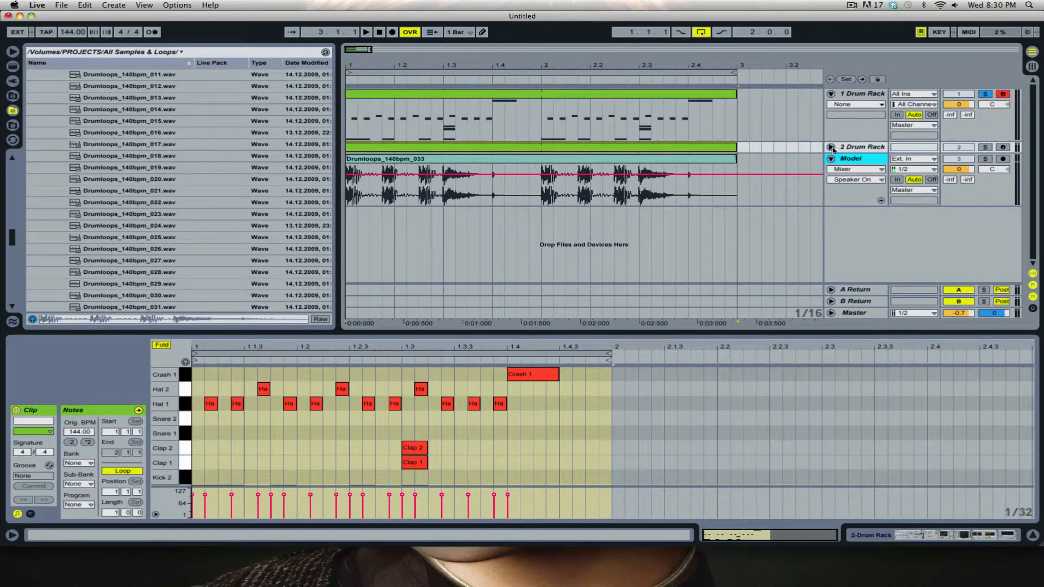
- Unfold 2 Drum Rack, unsolo 1 Drum Rack, deactivate the Model track and play both drum racks together
{"action": "left_click", "coordinate": [832, 147]}
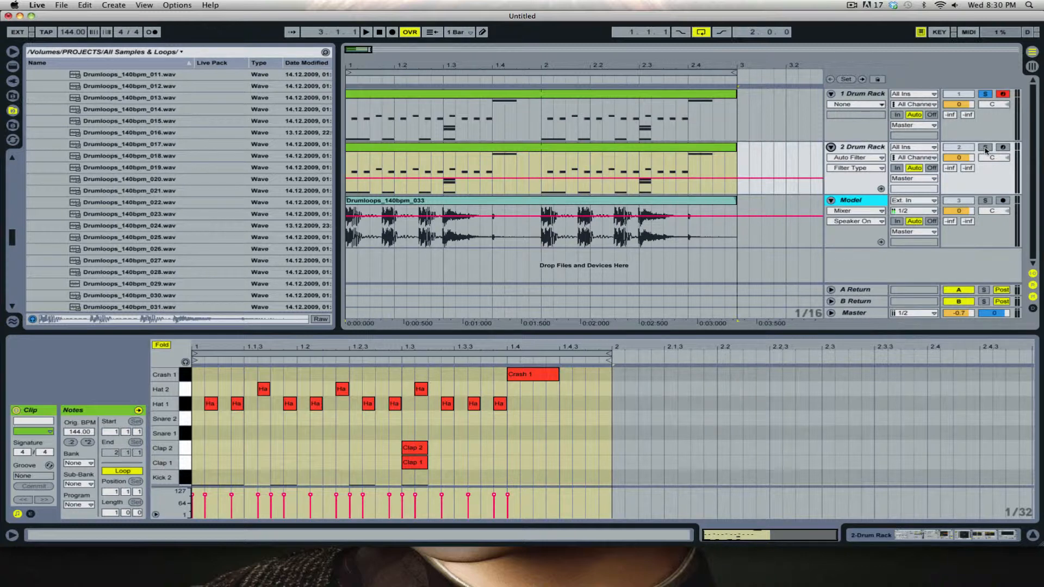
{"action": "left_click", "coordinate": [986, 94]}
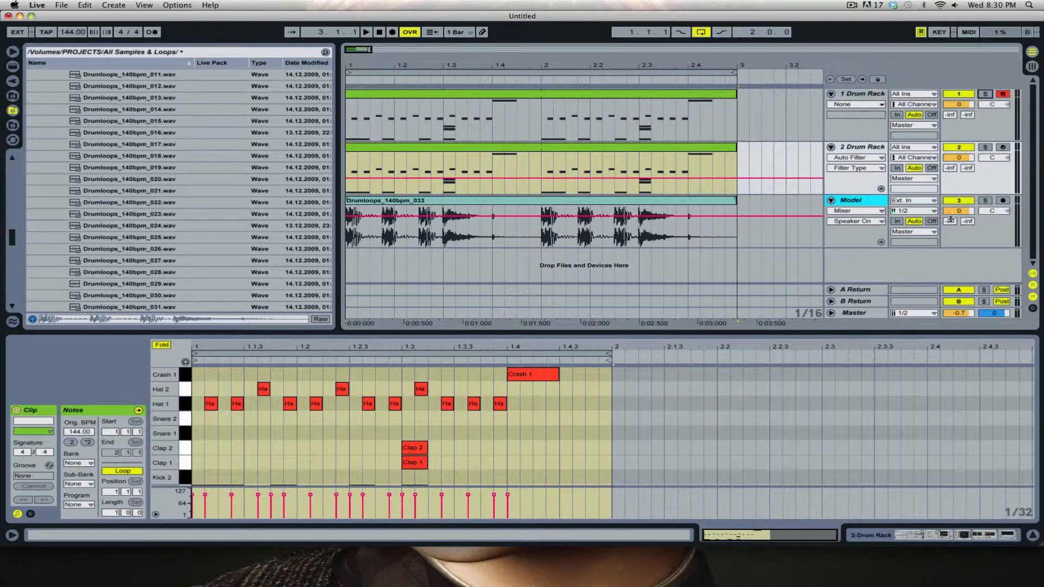
{"action": "left_click", "coordinate": [959, 201]}
{"action": "key", "text": "space"}
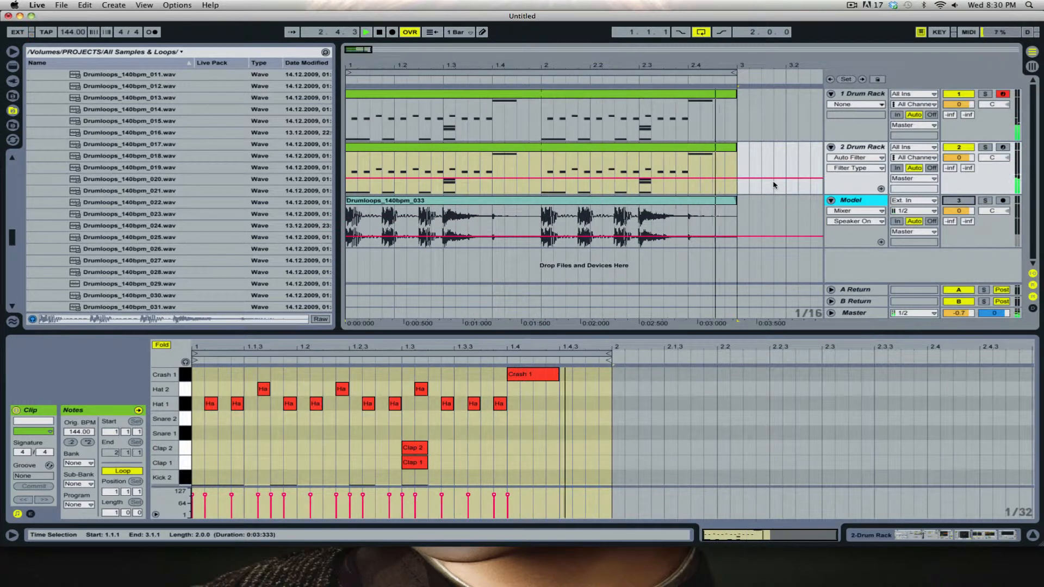
{"action": "key", "text": "space"}
- Lower the threshold of the Compressor on the 1 Drum Rack track to -20.2 dB
{"action": "left_click", "coordinate": [873, 97]}
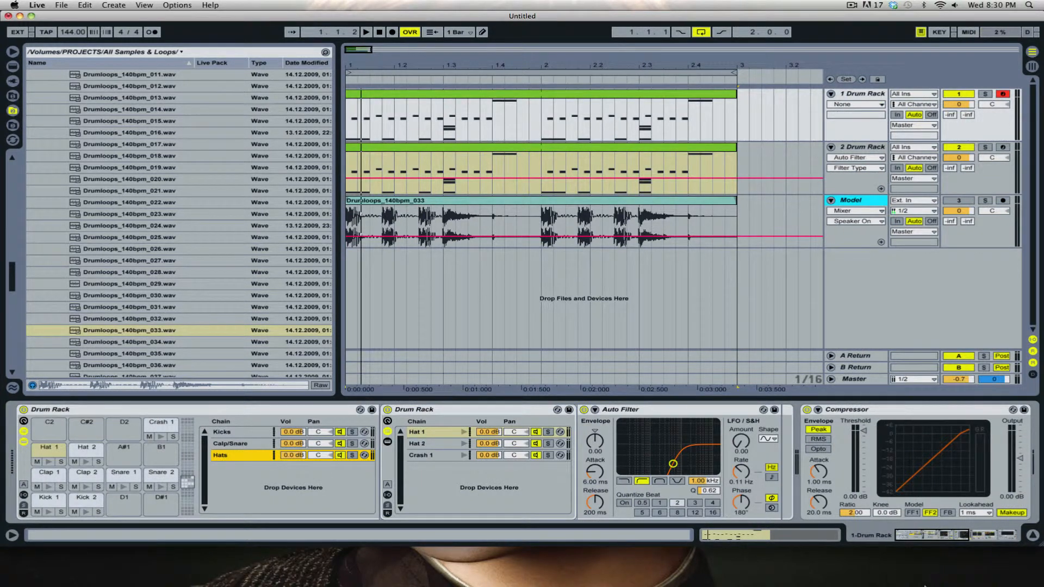
{"action": "left_click", "coordinate": [943, 538]}
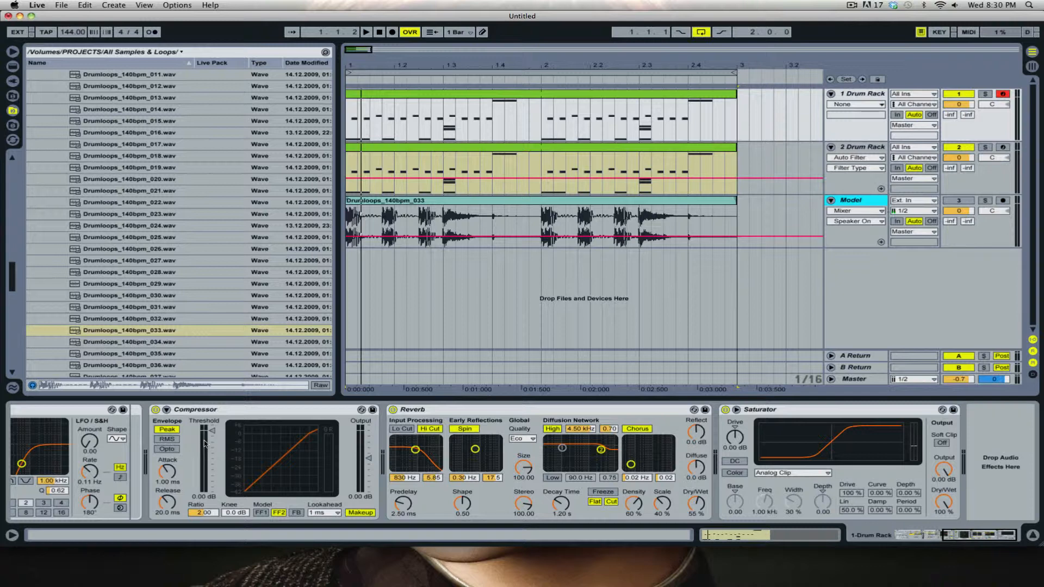
{"action": "left_click_drag", "start_coordinate": [205, 444], "coordinate": [205, 468]}
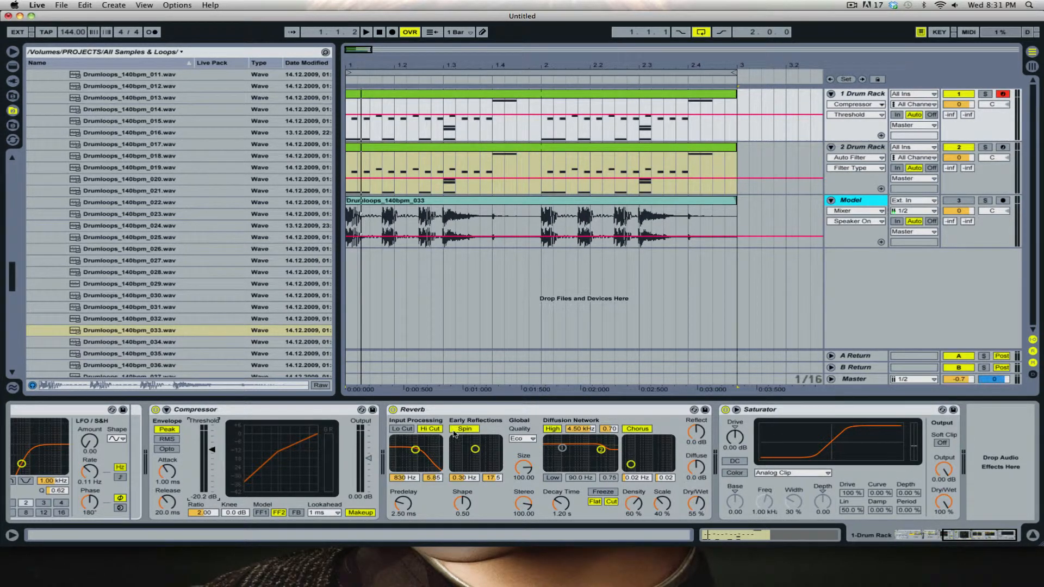
- Set the Reverb on 1 Drum Rack to 25% dry/wet, size 50 and a decay time of 778 ms
{"action": "left_click_drag", "start_coordinate": [697, 514], "coordinate": [697, 514]}
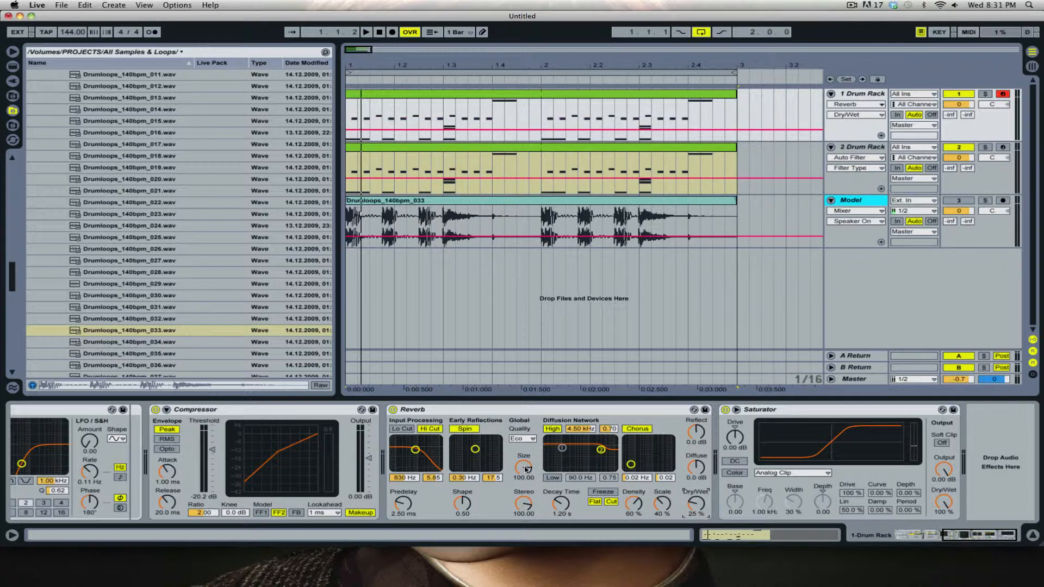
{"action": "left_click_drag", "start_coordinate": [524, 468], "coordinate": [521, 480]}
{"action": "type", "text": "50"}
{"action": "key", "text": "Return"}
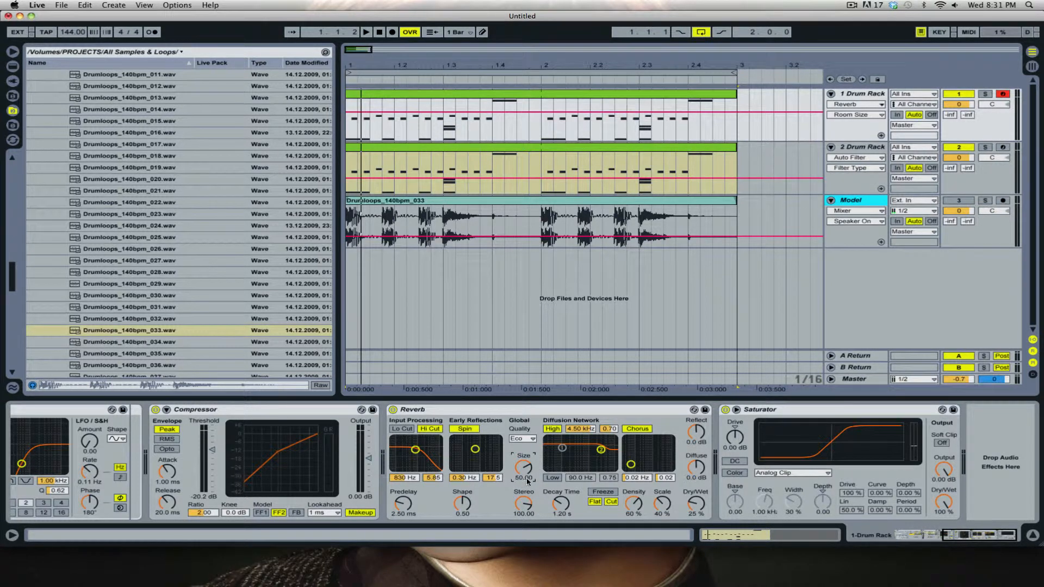
{"action": "left_click_drag", "start_coordinate": [563, 511], "coordinate": [563, 524]}
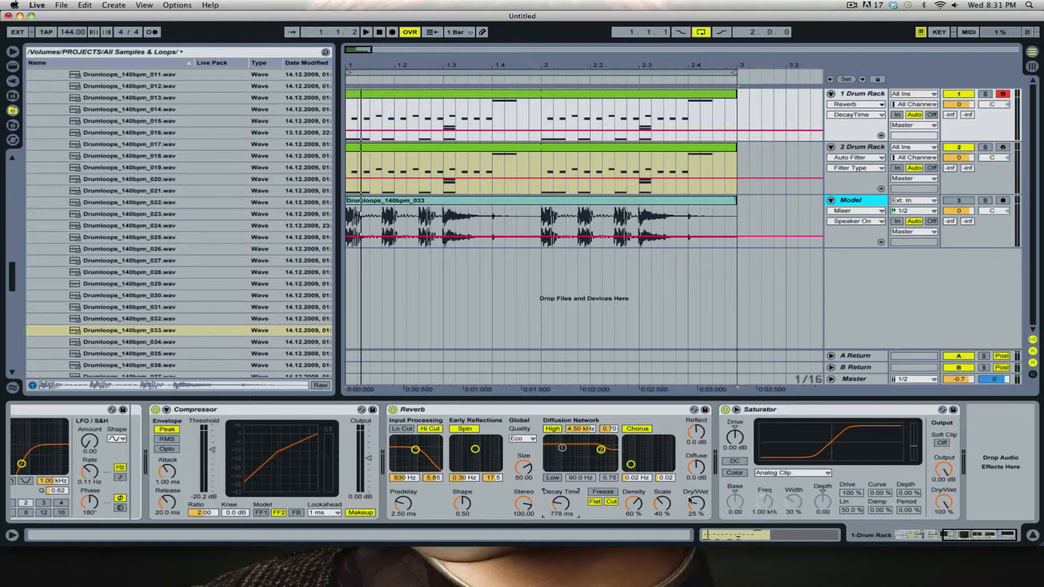
- Solo 1 Drum Rack and play back the pattern to hear the compressor and reverb settings
{"action": "left_click", "coordinate": [985, 94]}
{"action": "key", "text": "space"}
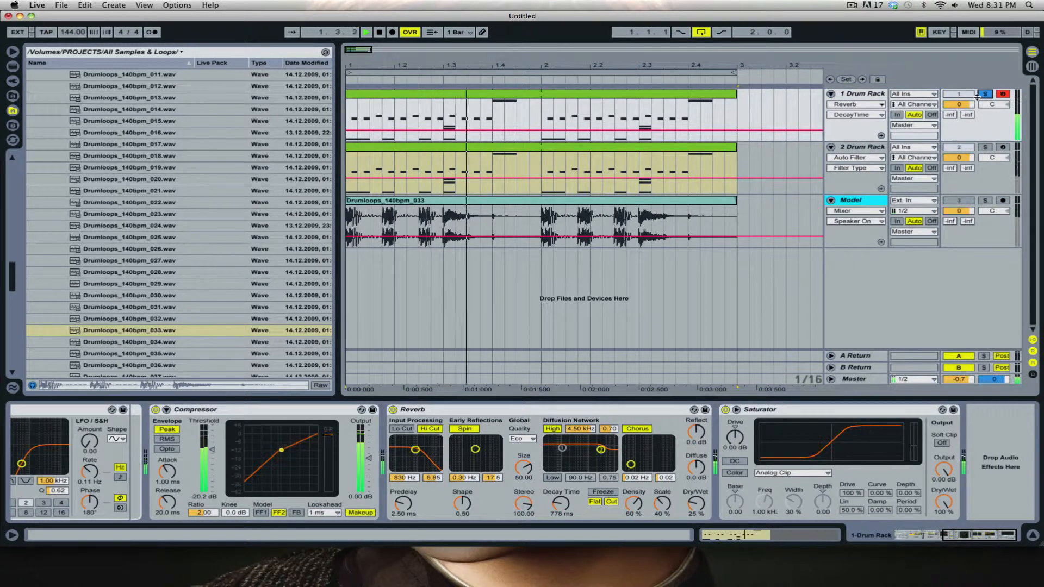
{"action": "key", "text": "space"}
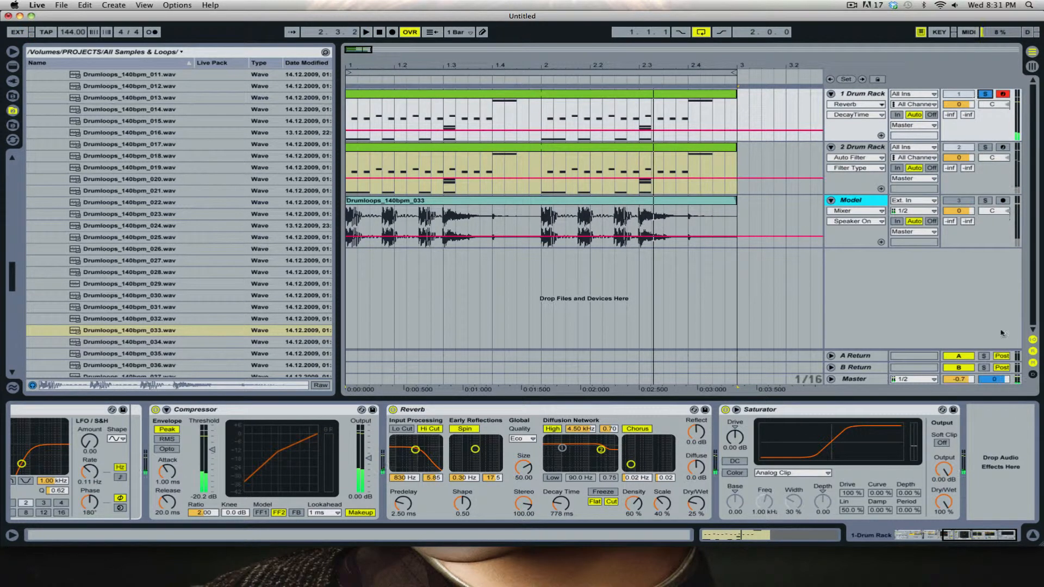
- Set 1 Drum Rack's Saturator to Sinoid Fold with Soft Clip on, listen to the result and unsolo the track
{"action": "left_click", "coordinate": [760, 473]}
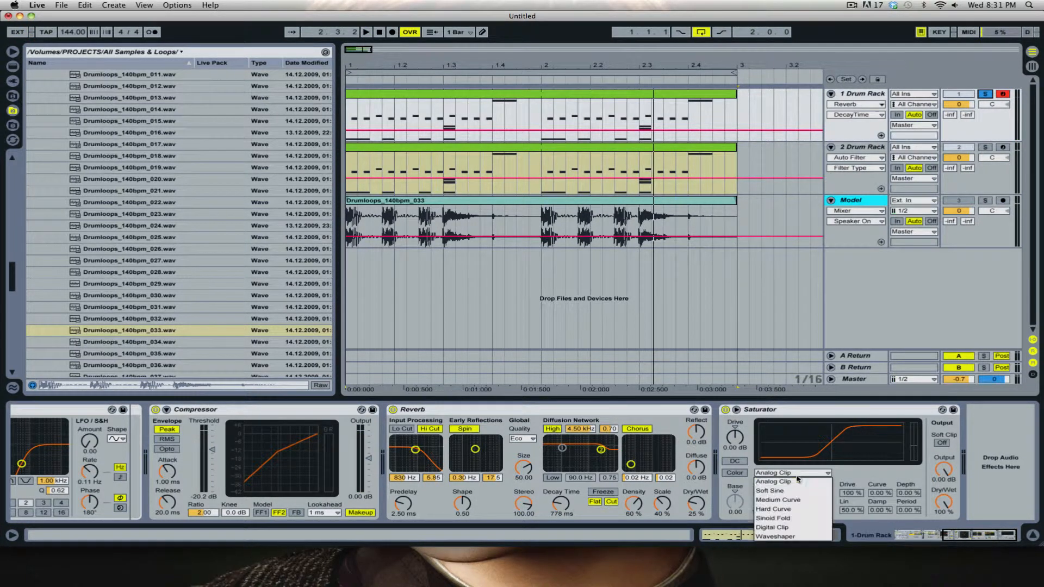
{"action": "left_click", "coordinate": [801, 520]}
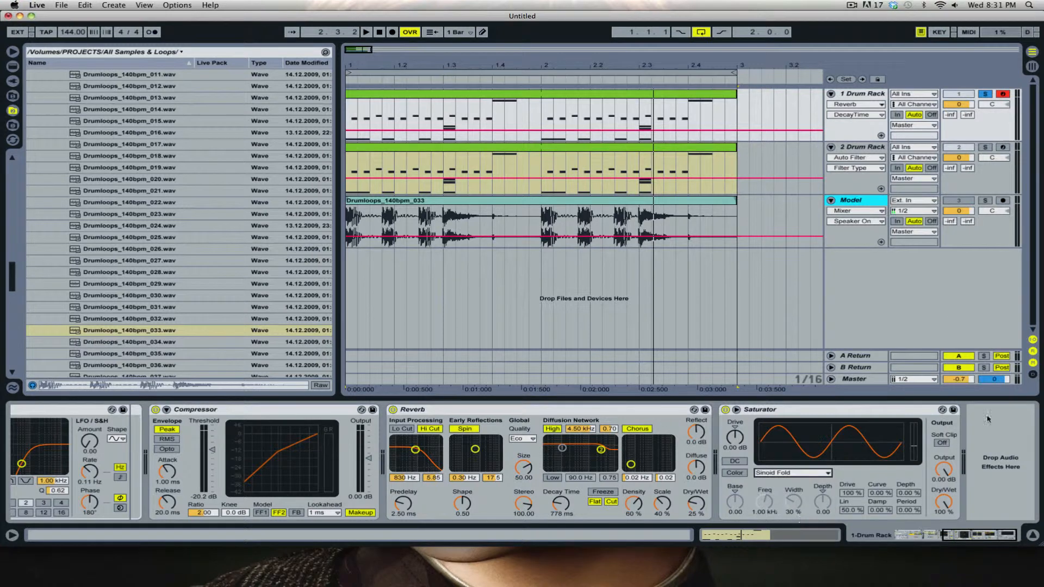
{"action": "left_click", "coordinate": [942, 443]}
{"action": "key", "text": "space"}
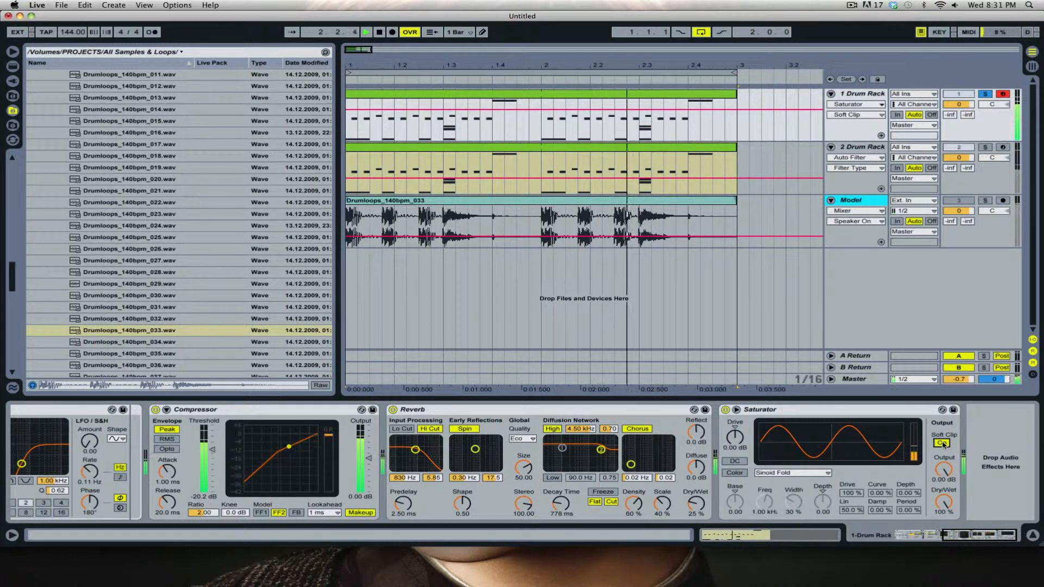
{"action": "key", "text": "space"}
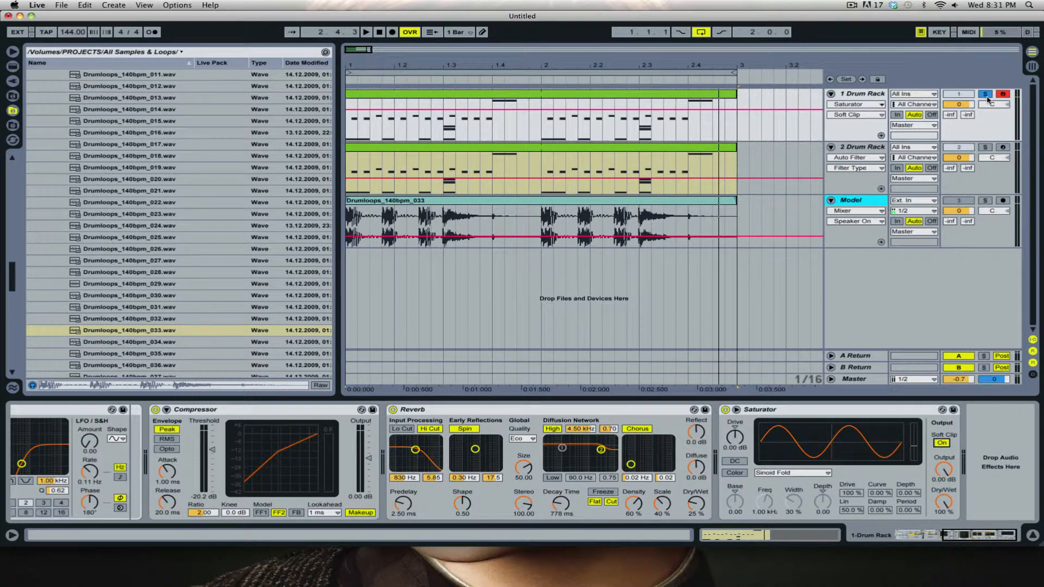
{"action": "left_click", "coordinate": [986, 95]}
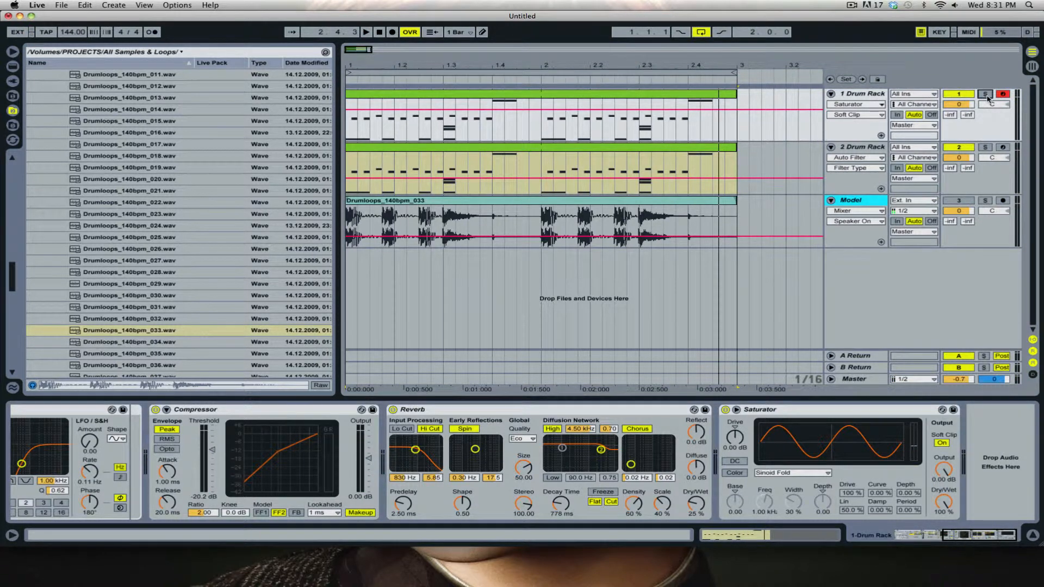
- Delete the Compressor, Reverb and Saturator from the end of the 2 Drum Rack track's device chain
{"action": "left_click", "coordinate": [863, 97]}
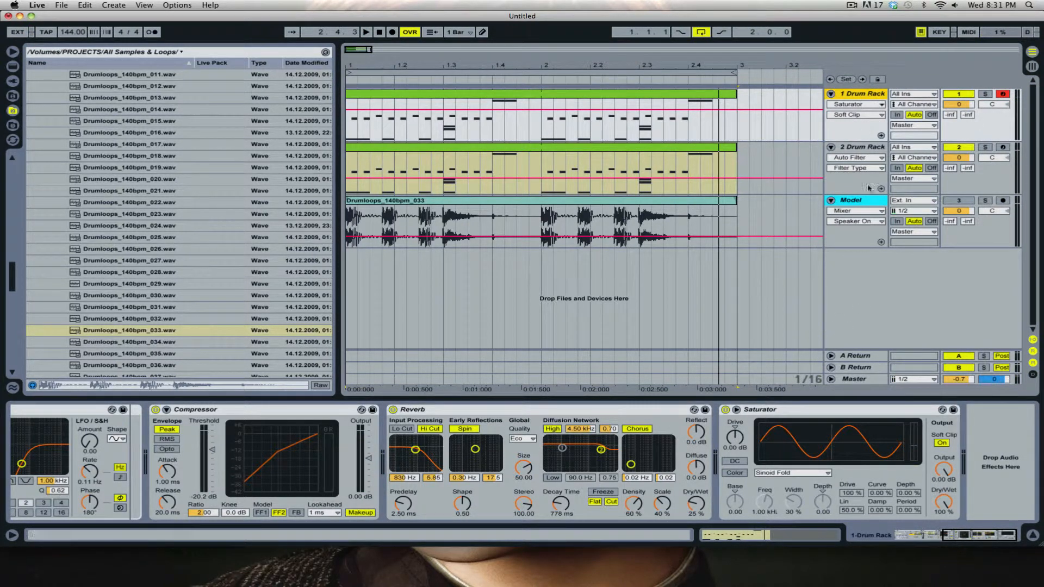
{"action": "left_click", "coordinate": [882, 148]}
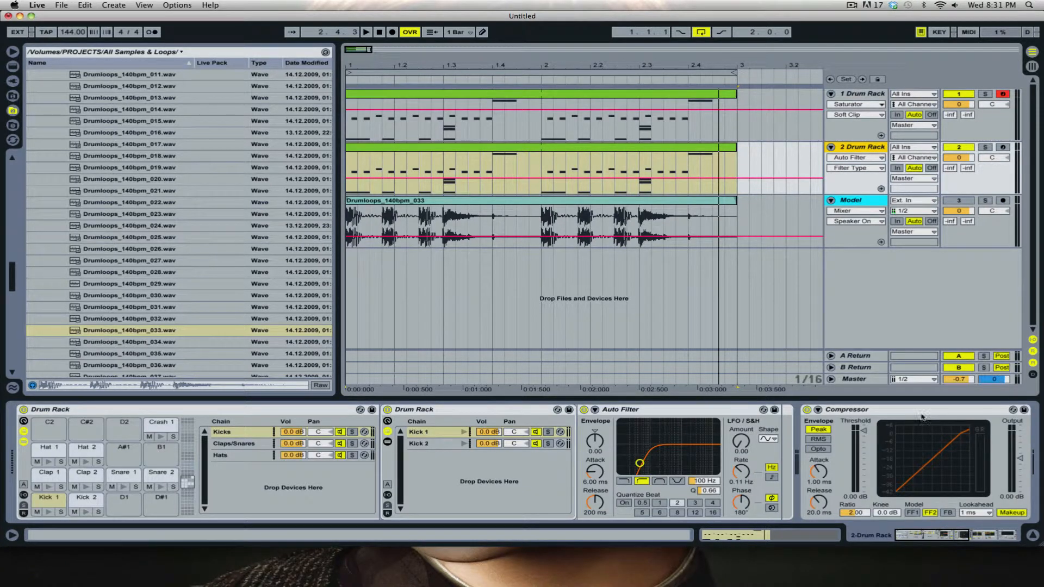
{"action": "left_click_drag", "start_coordinate": [963, 534], "coordinate": [1040, 530]}
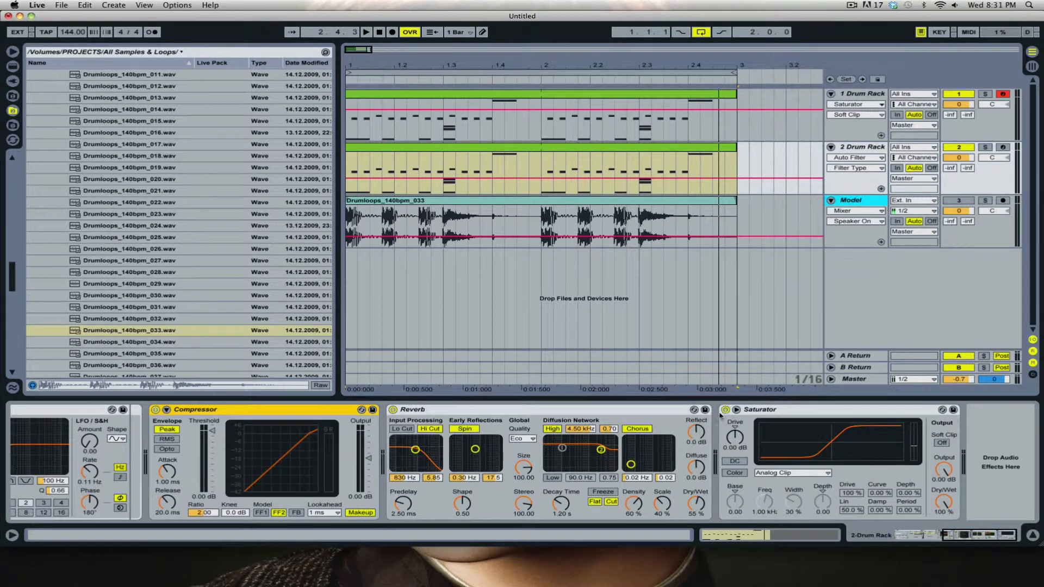
{"action": "left_click", "coordinate": [778, 410], "text": "shift"}
{"action": "key", "text": "Delete"}
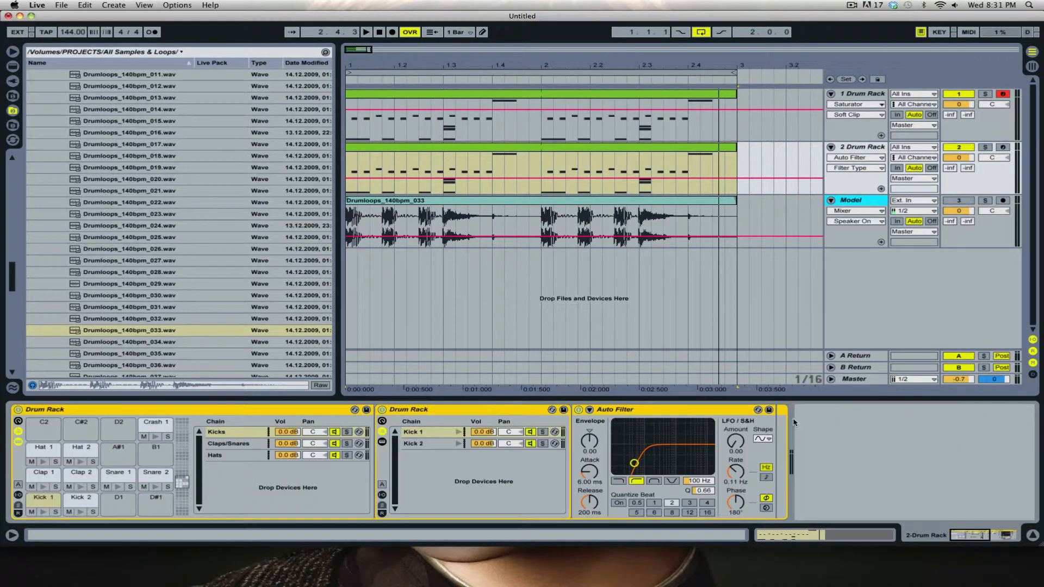
- Copy the Compressor, Reverb and Saturator from 1 Drum Rack to the 2 Drum Rack track
{"action": "left_click", "coordinate": [875, 94]}
{"action": "left_click", "coordinate": [282, 409]}
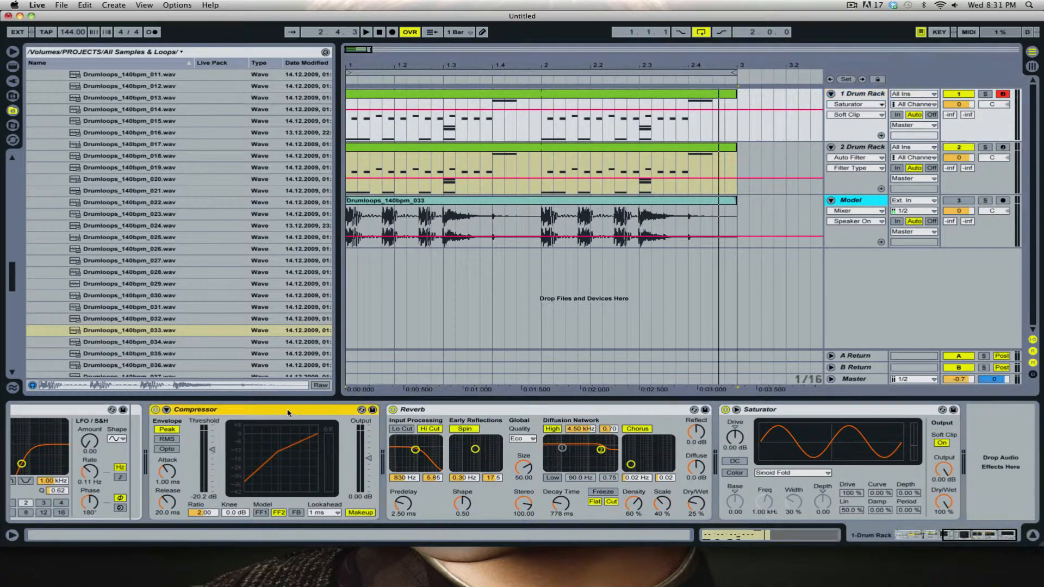
{"action": "left_click", "coordinate": [809, 412], "text": "shift"}
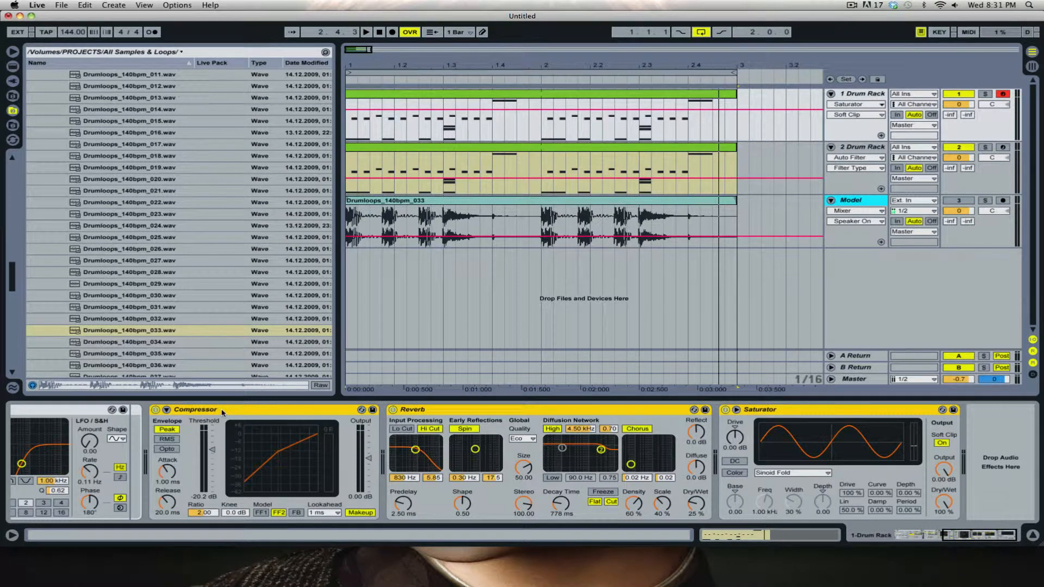
{"action": "left_click", "coordinate": [564, 173]}
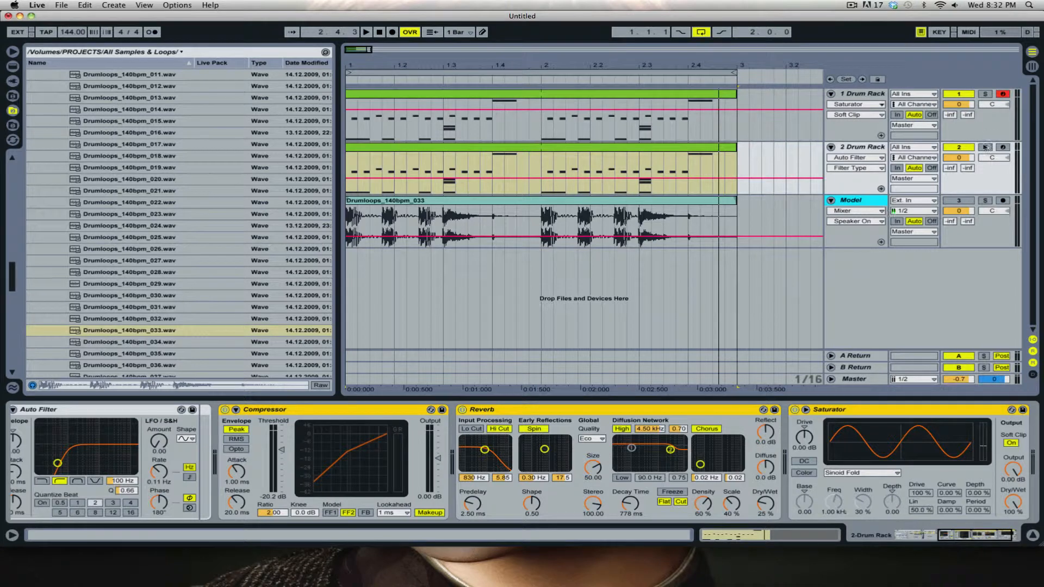
- Play both racks together, then solo 2 Drum Rack to hear it alone with the copied effects and unsolo it
{"action": "key", "text": "space"}
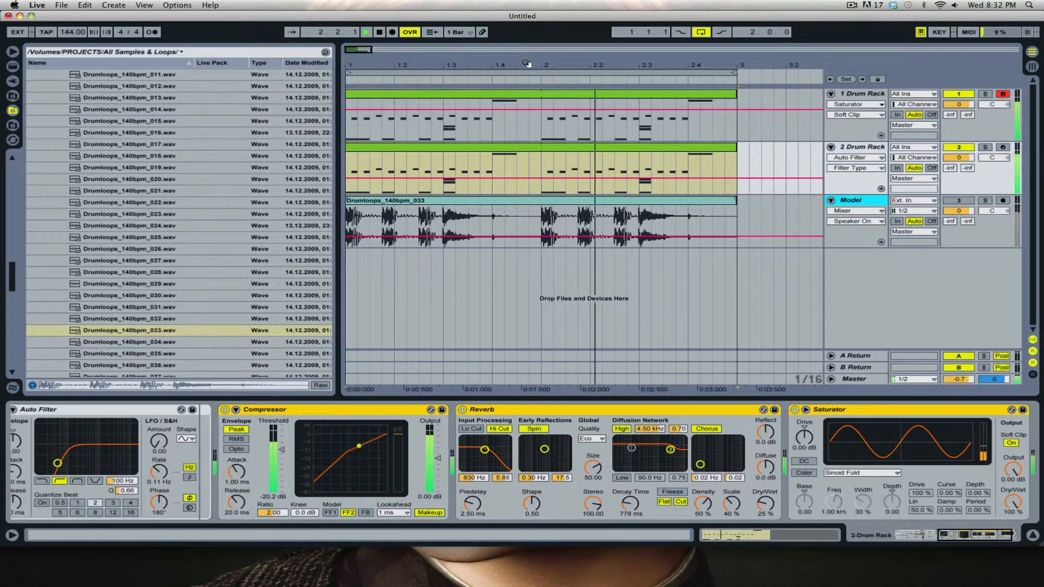
{"action": "key", "text": "space"}
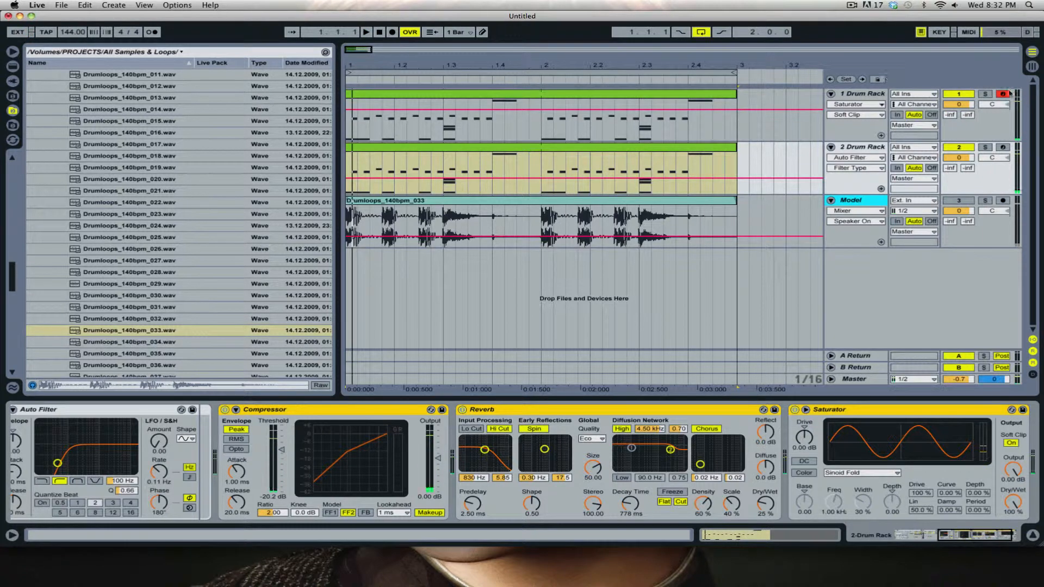
{"action": "left_click", "coordinate": [986, 147]}
{"action": "key", "text": "space"}
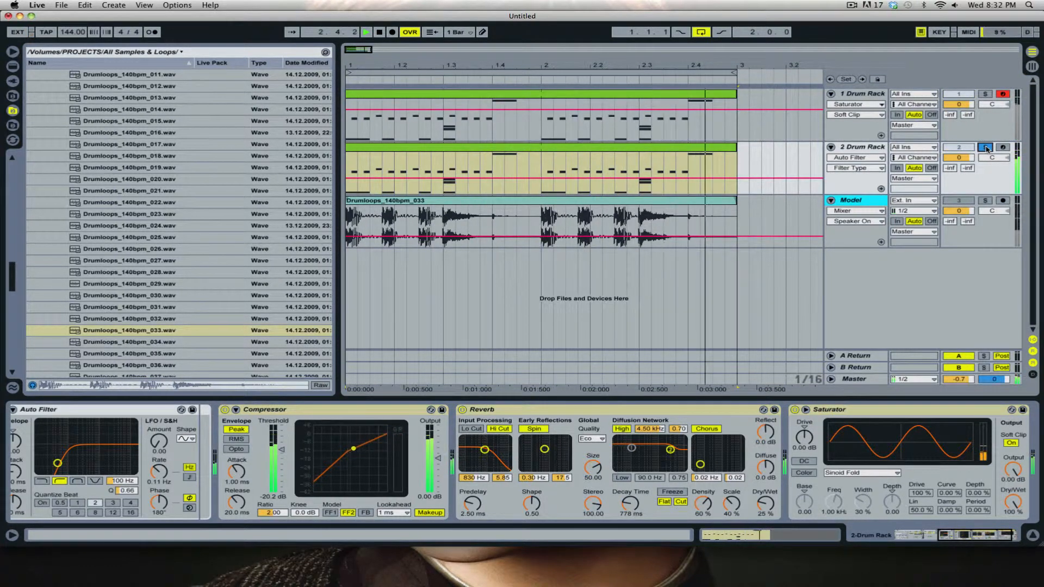
{"action": "left_click", "coordinate": [985, 148]}
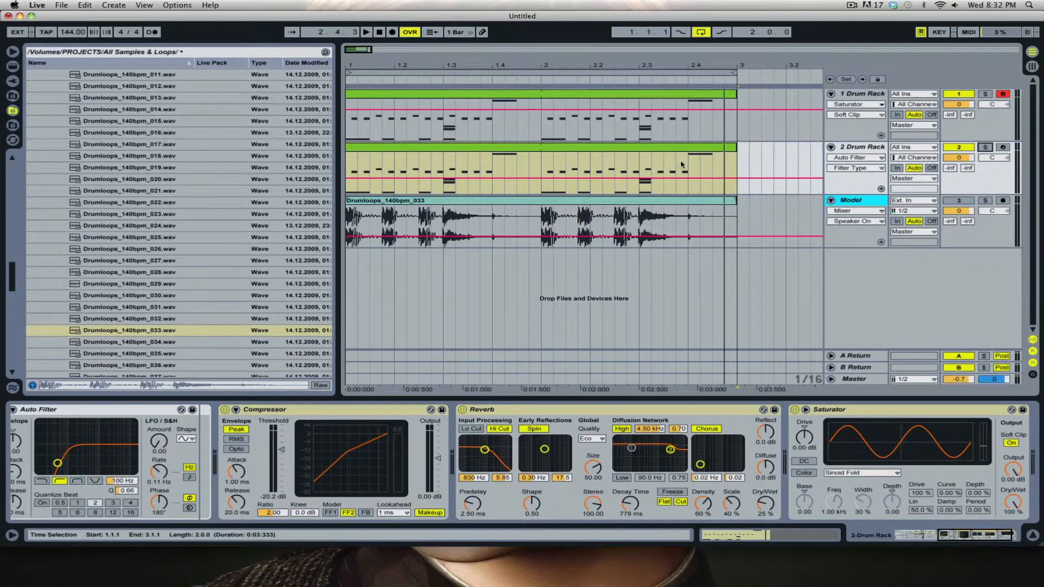
{"action": "left_click_drag", "start_coordinate": [363, 50], "coordinate": [364, 22]}
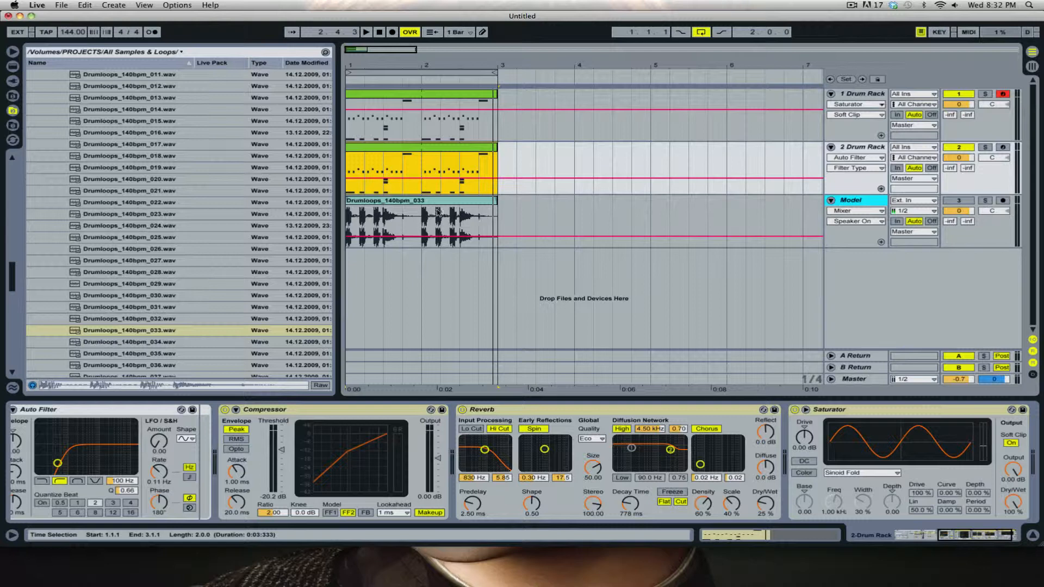
{"action": "left_click", "coordinate": [469, 212]}
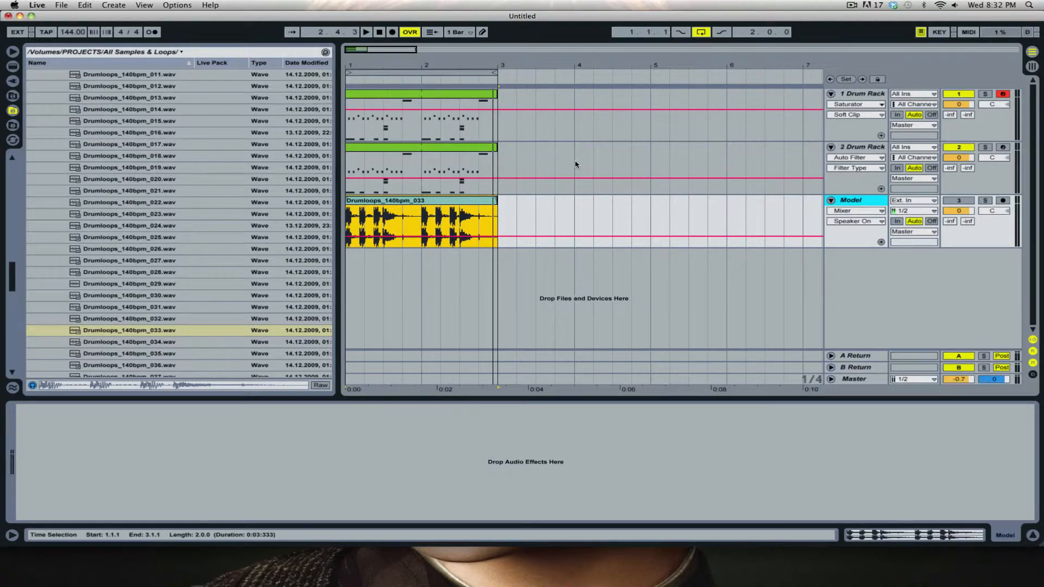
- Save the main Drum Rack of the 1 Drum Rack track as a preset named Dubstep Drums 3
{"action": "left_click", "coordinate": [859, 100]}
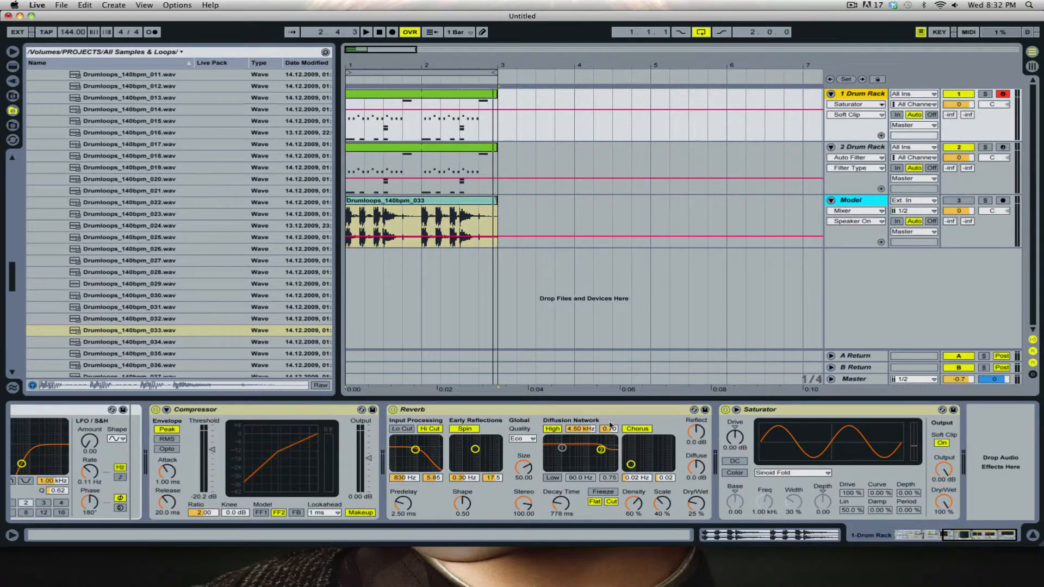
{"action": "left_click_drag", "start_coordinate": [962, 536], "coordinate": [907, 535]}
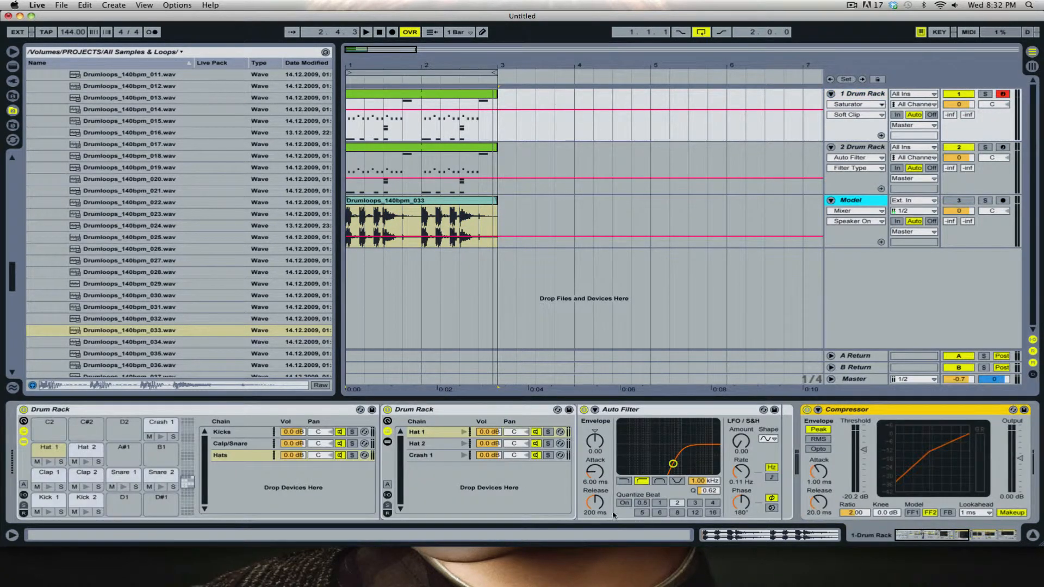
{"action": "left_click", "coordinate": [372, 411]}
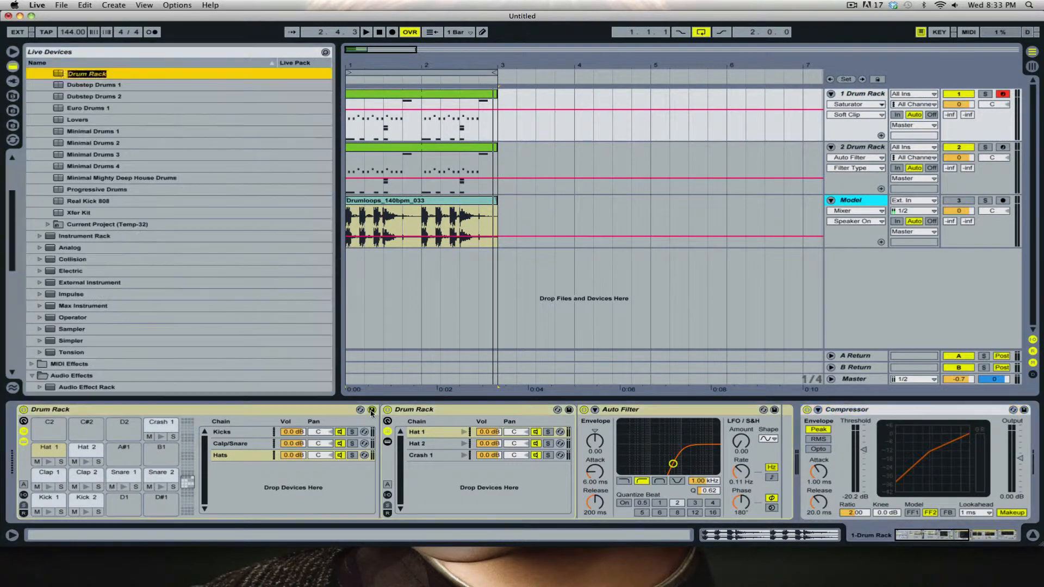
{"action": "type", "text": "Dubstep Drums"}
{"action": "key", "text": "Return"}
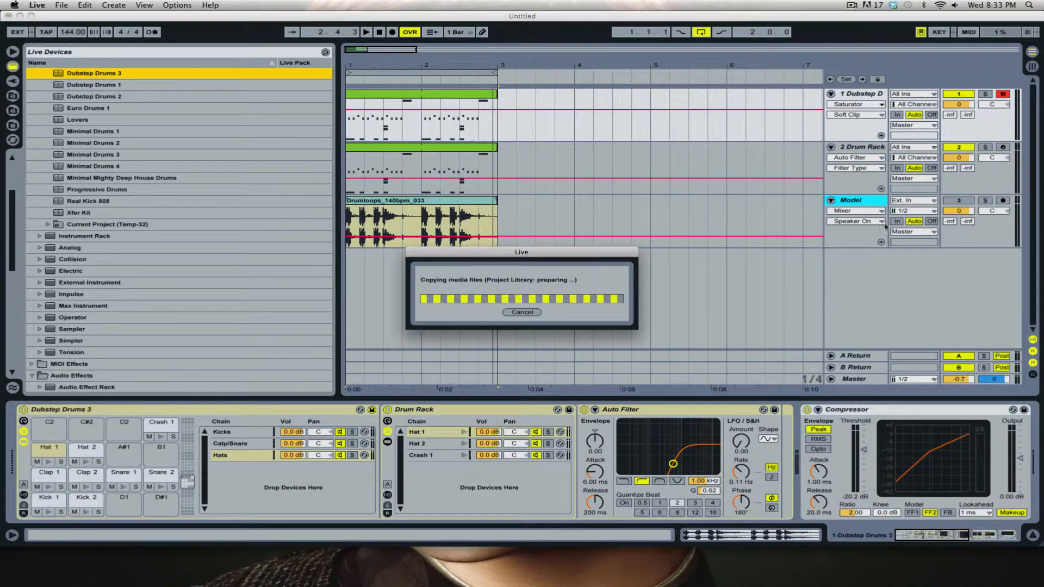
- Save the main Drum Rack of the 2 Drum Rack track as a preset named Dubstep Drums 4
{"action": "left_click", "coordinate": [852, 147]}
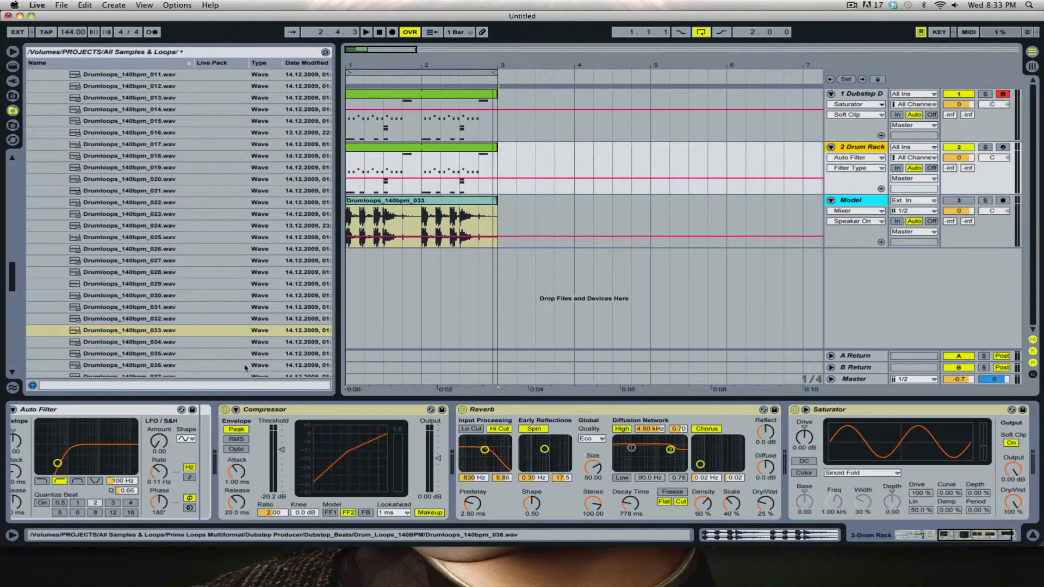
{"action": "left_click_drag", "start_coordinate": [959, 535], "coordinate": [899, 533]}
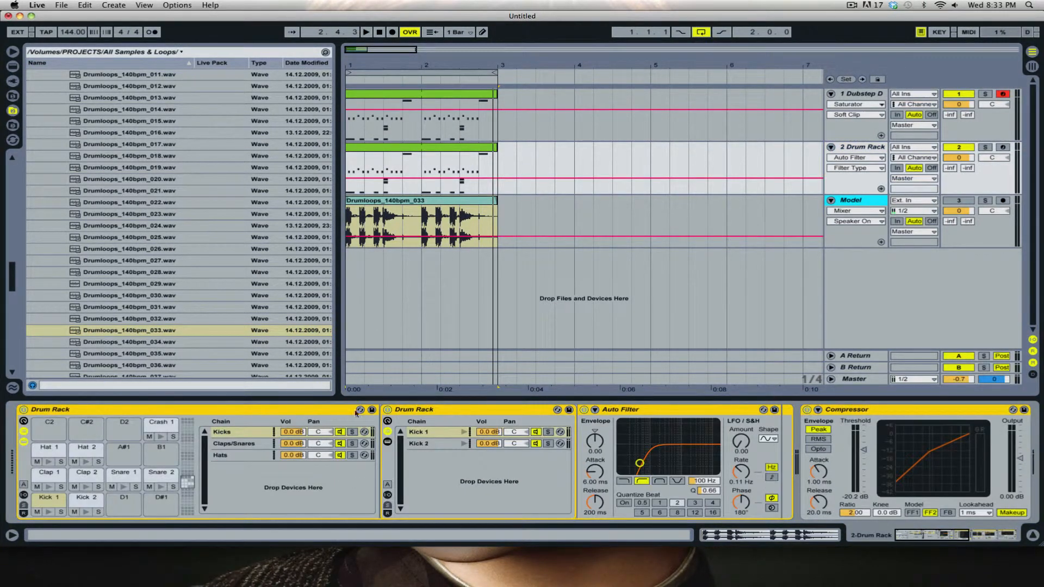
{"action": "left_click", "coordinate": [371, 409]}
{"action": "type", "text": "Dubs"}
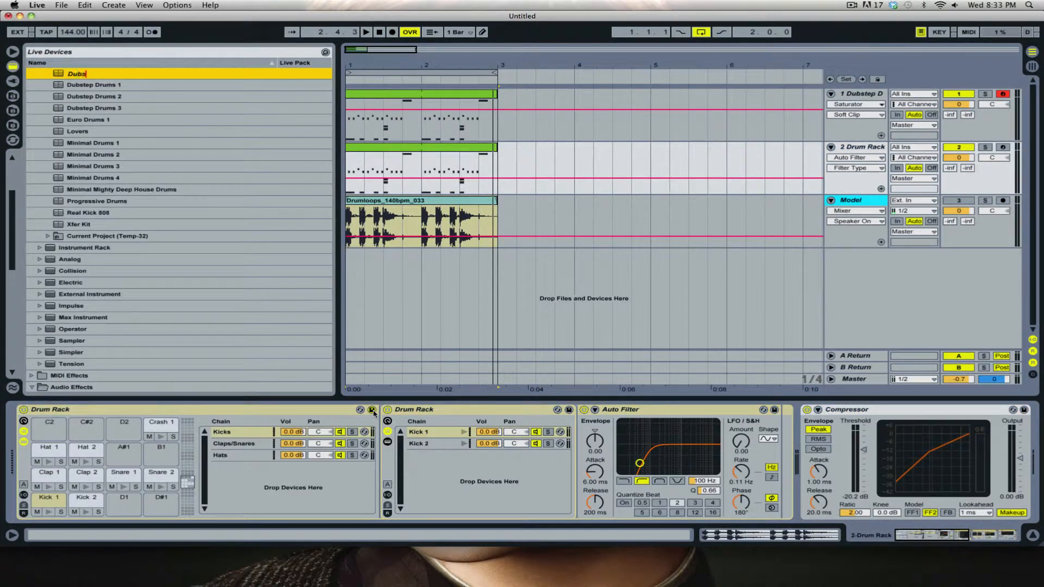
{"action": "type", "text": "tep Drums 4"}
{"action": "key", "text": "Return"}
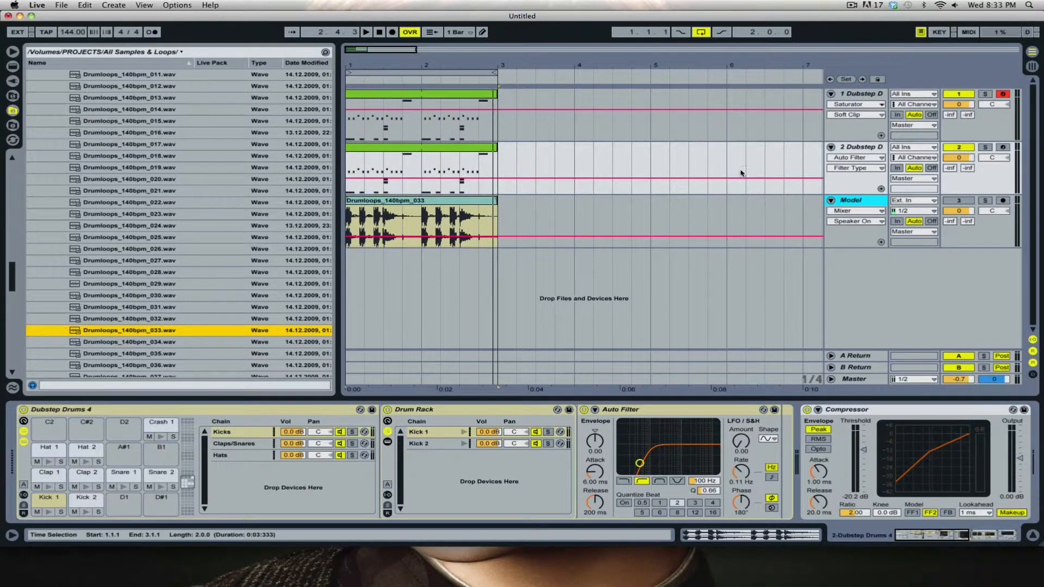
- Delete the Model audio track, then insert and unfold a new audio track below the two drum tracks
{"action": "left_click", "coordinate": [847, 201]}
{"action": "key", "text": "Delete"}
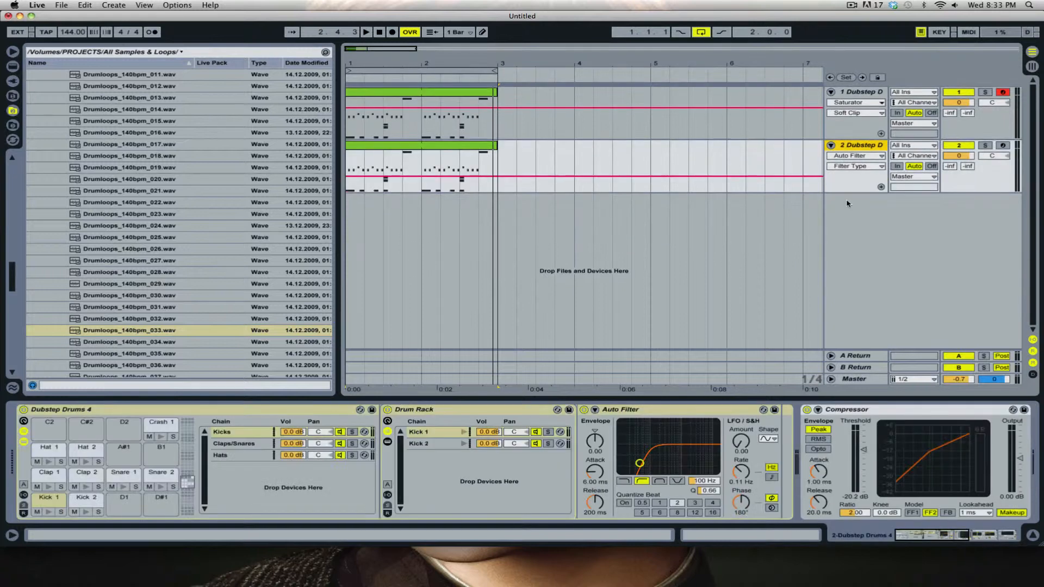
{"action": "right_click", "coordinate": [858, 146]}
{"action": "left_click", "coordinate": [885, 227]}
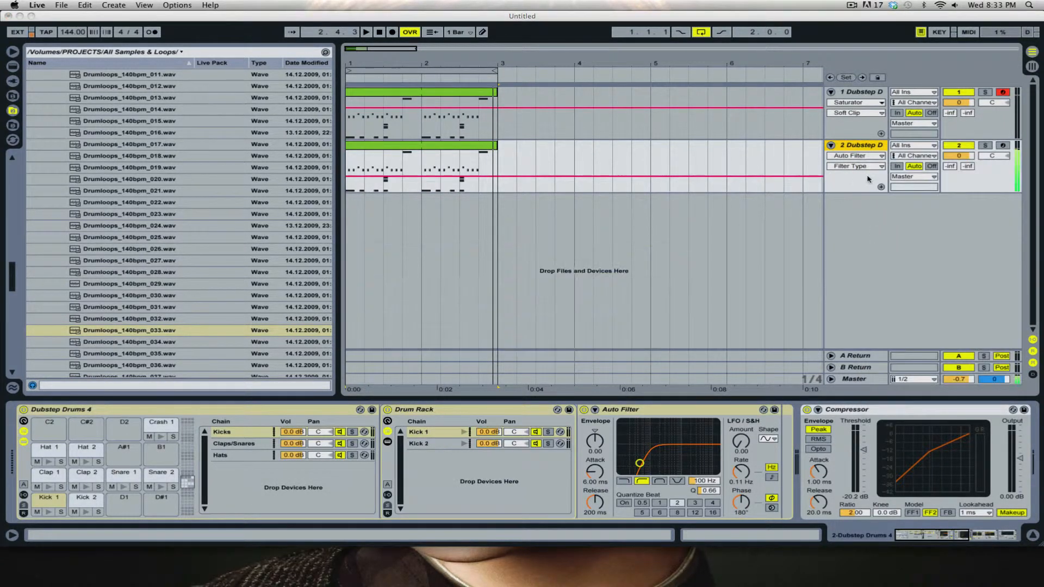
{"action": "right_click", "coordinate": [856, 150]}
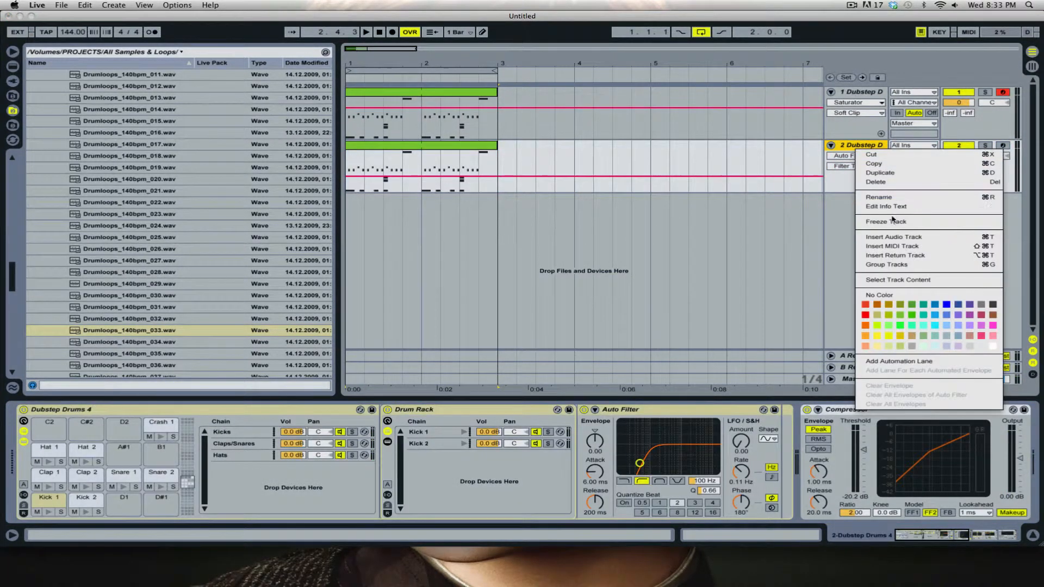
{"action": "left_click", "coordinate": [892, 237]}
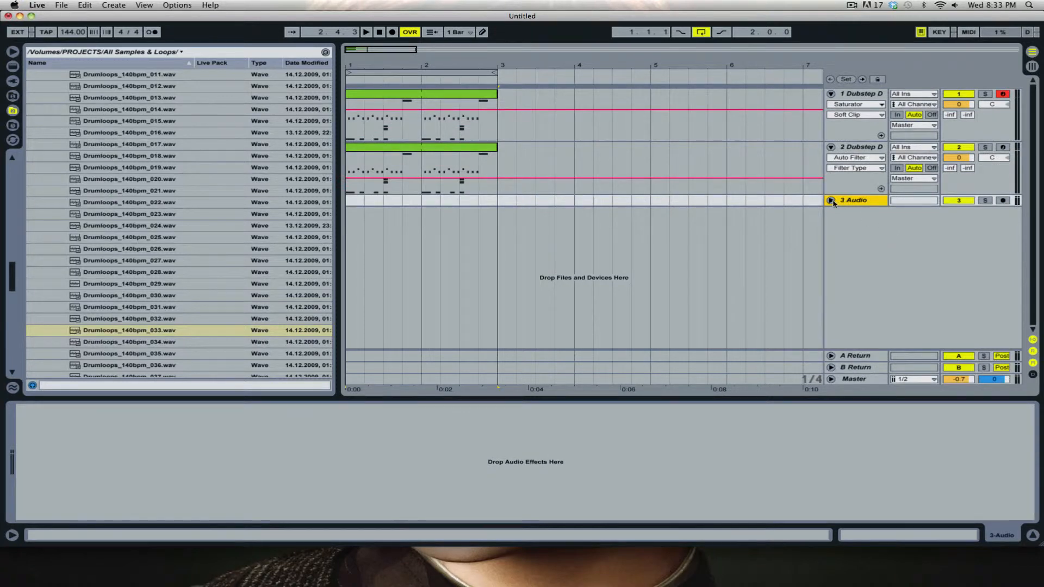
{"action": "left_click", "coordinate": [831, 201]}
- Browse the sample folders for wa_free_drum_tools_01 and preview its fx kick samples
{"action": "left_click", "coordinate": [13, 126]}
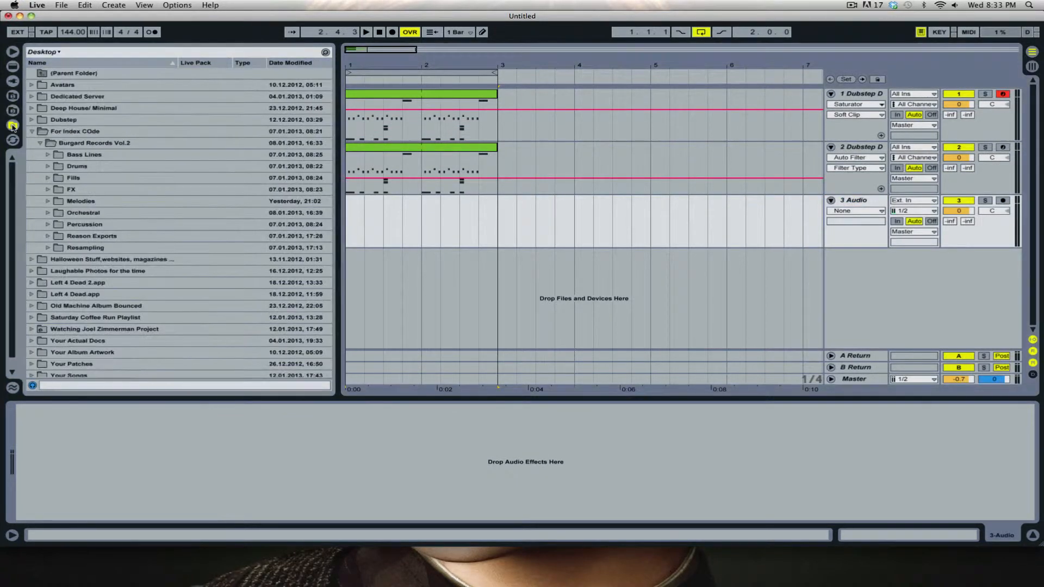
{"action": "left_click", "coordinate": [12, 140]}
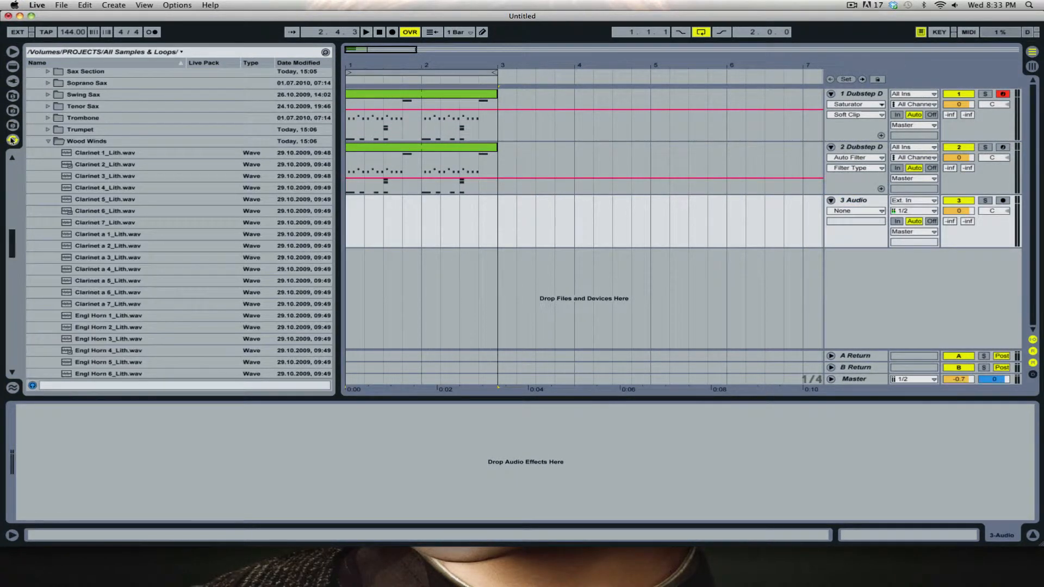
{"action": "left_click", "coordinate": [13, 97]}
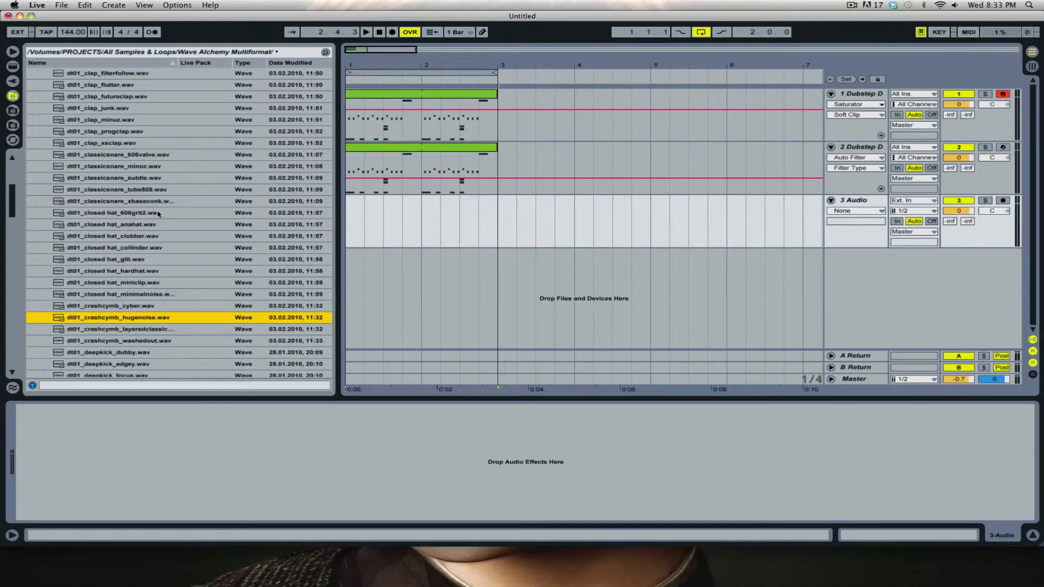
{"action": "scroll", "coordinate": [158, 214], "scroll_direction": "up", "scroll_amount": 6}
{"action": "scroll", "coordinate": [107, 235], "scroll_direction": "down", "scroll_amount": 4}
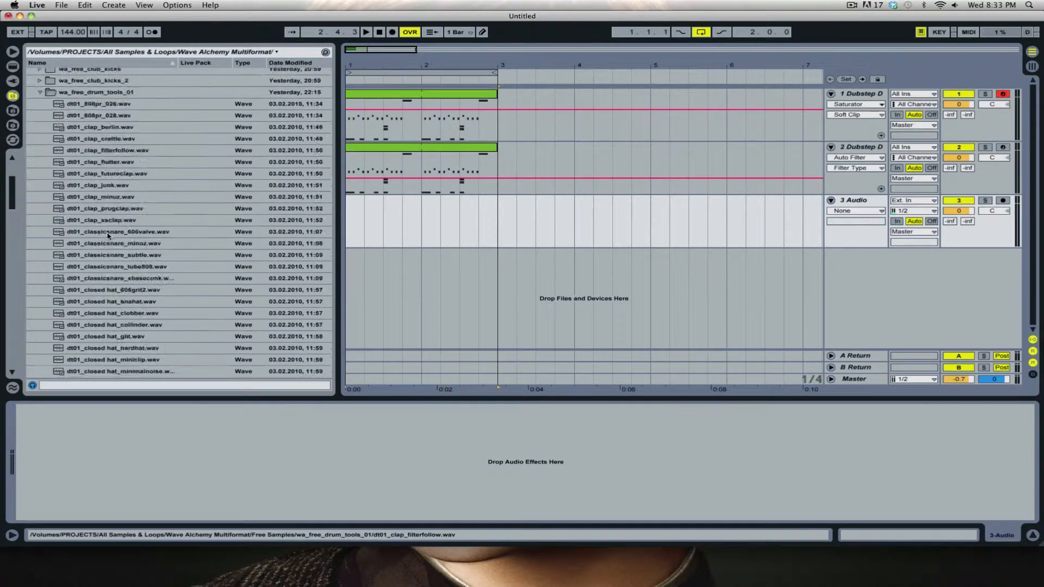
{"action": "scroll", "coordinate": [107, 235], "scroll_direction": "down", "scroll_amount": 10}
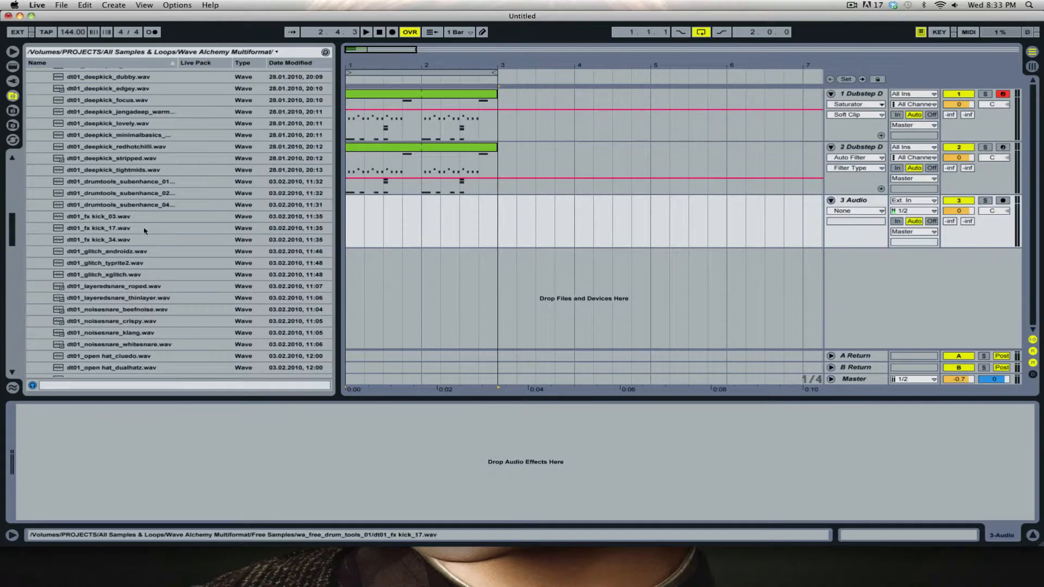
{"action": "left_click", "coordinate": [111, 217]}
{"action": "left_click", "coordinate": [117, 229]}
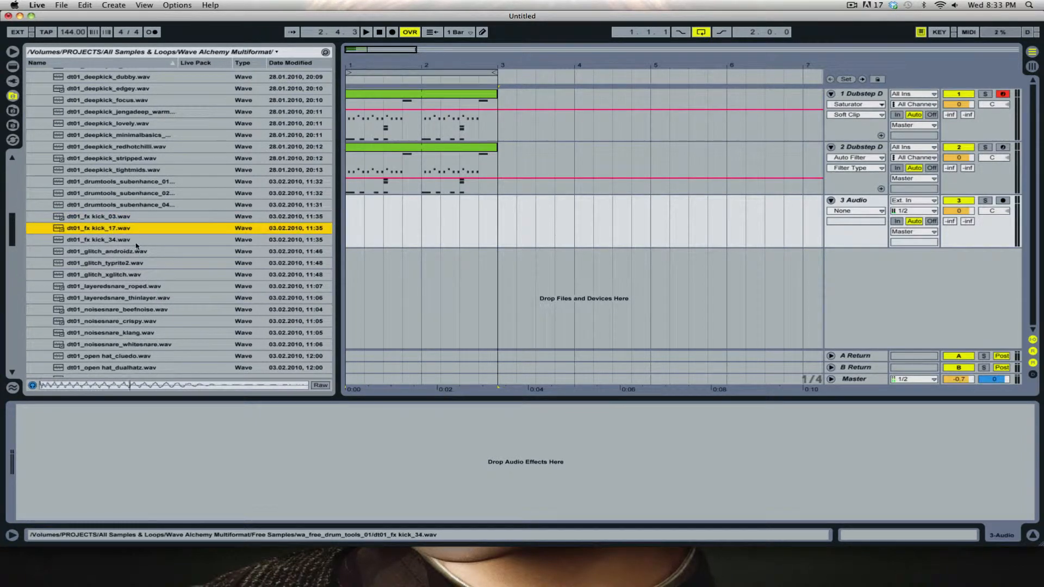
- Preview the sfx samples in the folder and place dt01_sfx_futurerertro.wav at the start of the 3 Audio track
{"action": "scroll", "coordinate": [138, 246], "scroll_direction": "down", "scroll_amount": 15}
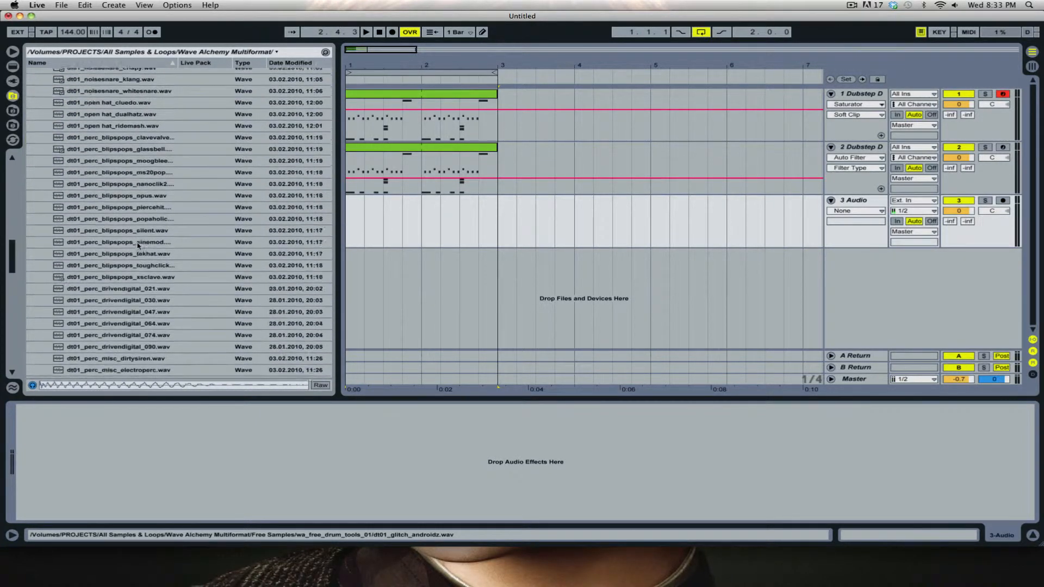
{"action": "scroll", "coordinate": [138, 246], "scroll_direction": "down", "scroll_amount": 20}
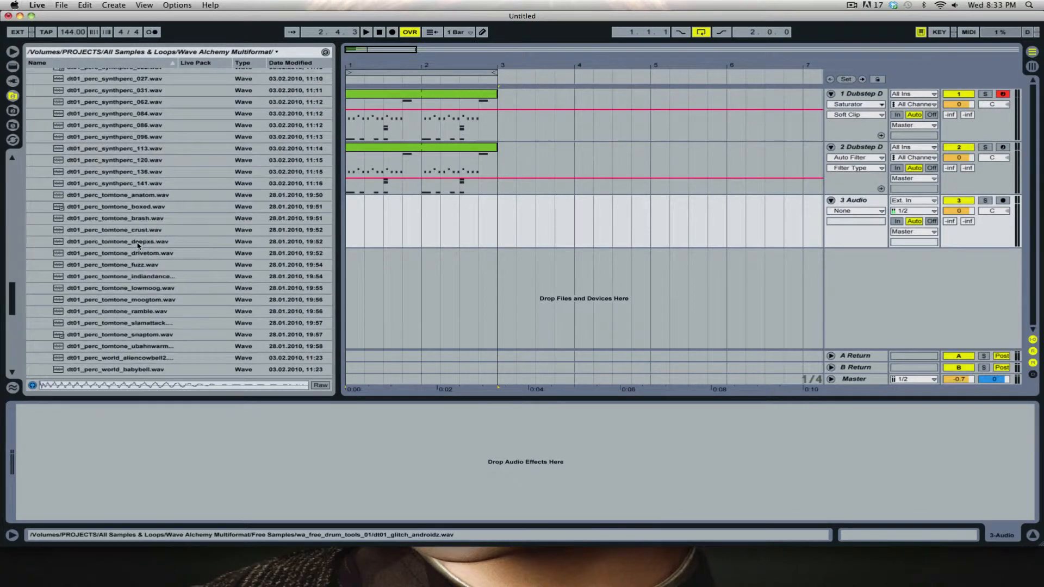
{"action": "scroll", "coordinate": [138, 246], "scroll_direction": "down", "scroll_amount": 19}
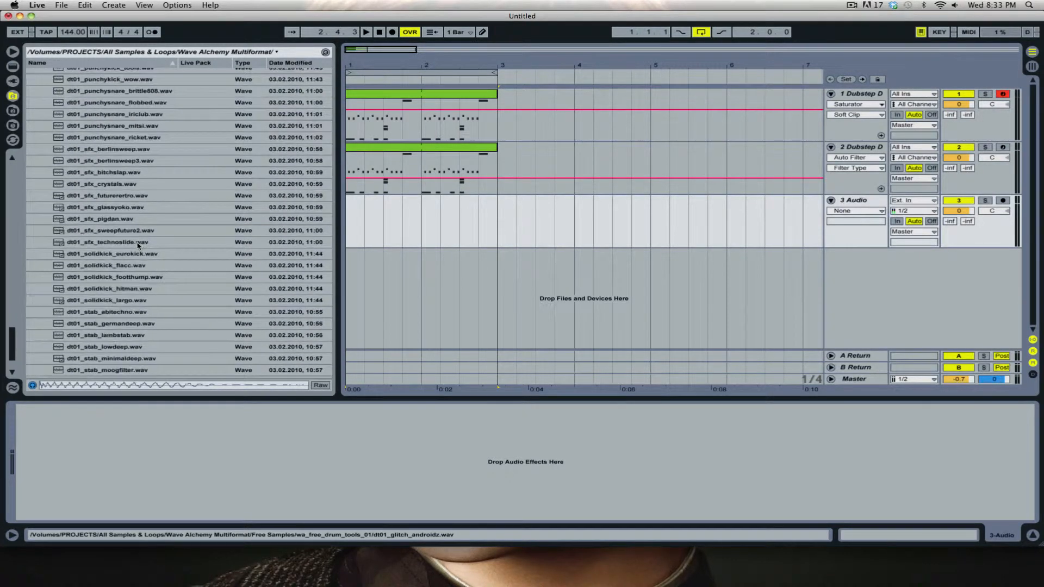
{"action": "left_click", "coordinate": [113, 176]}
{"action": "left_click", "coordinate": [118, 195]}
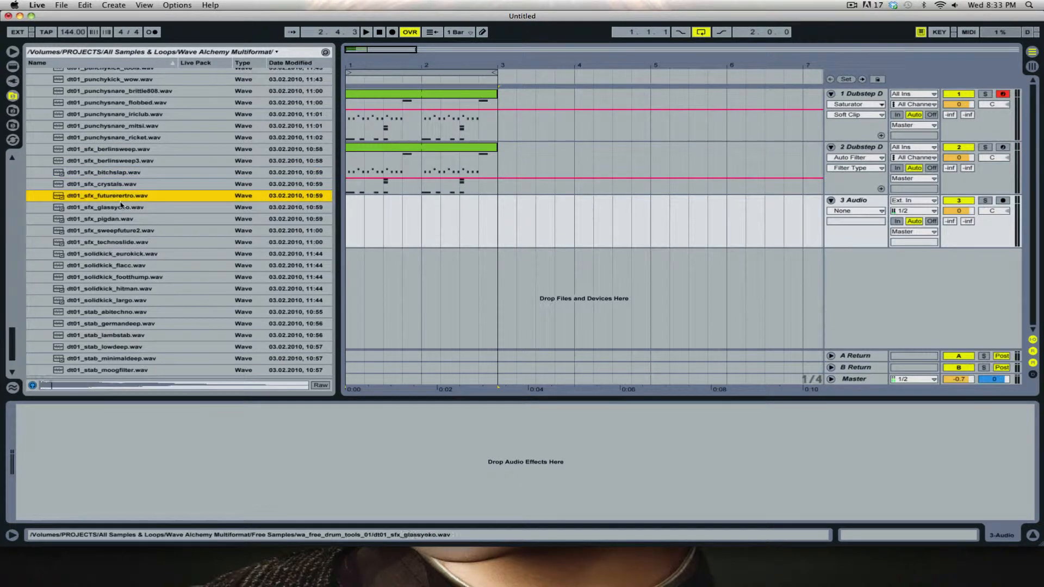
{"action": "left_click_drag", "start_coordinate": [140, 197], "coordinate": [394, 203]}
- Set the gain of the dt01_sfx_futurerertro clip to -10 dB and return to the track's device view
{"action": "double_click", "coordinate": [394, 203]}
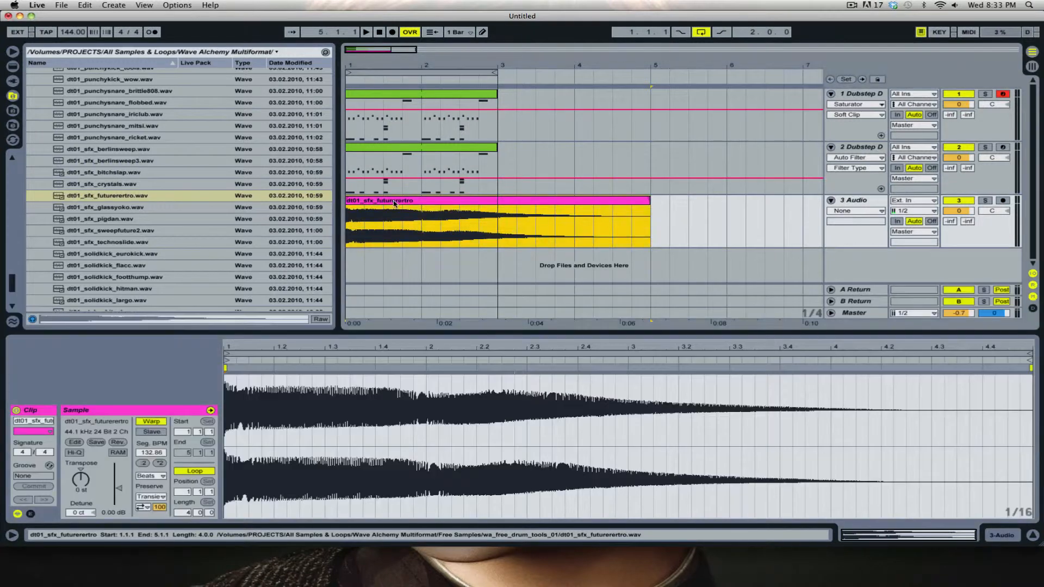
{"action": "left_click", "coordinate": [114, 513]}
{"action": "type", "text": "-10"}
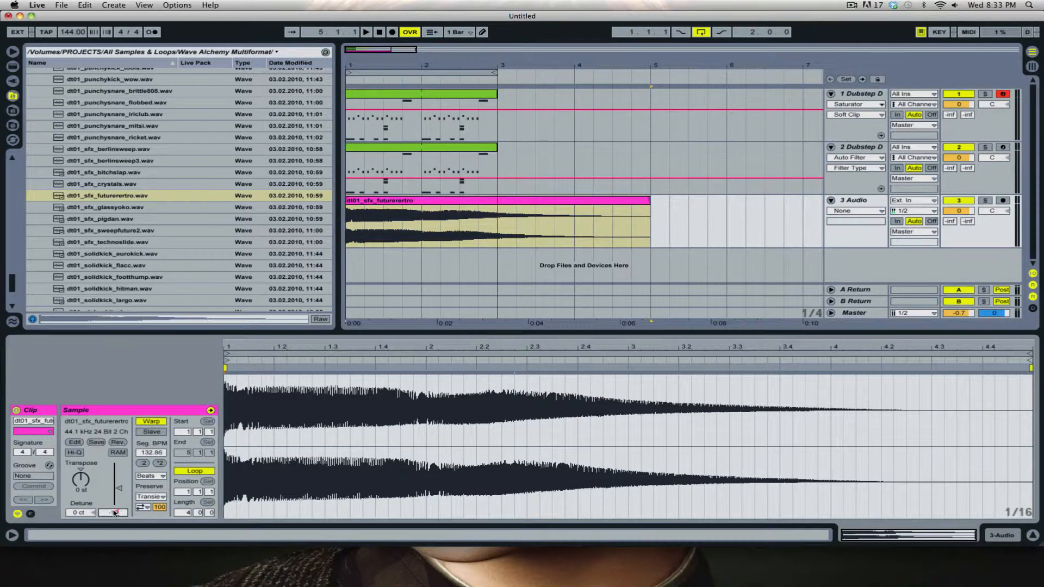
{"action": "key", "text": "Return"}
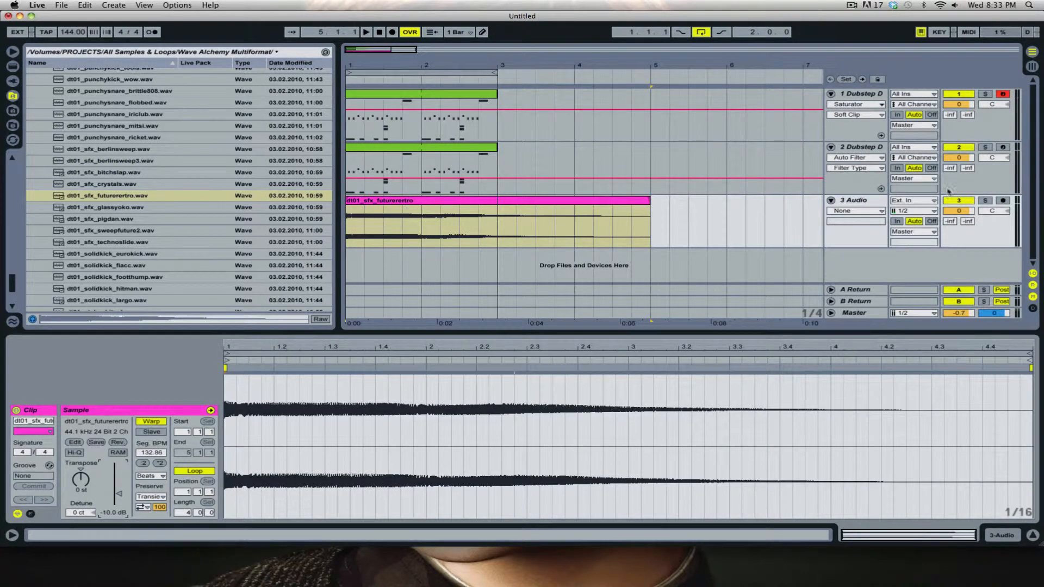
{"action": "key", "text": "shift+Tab"}
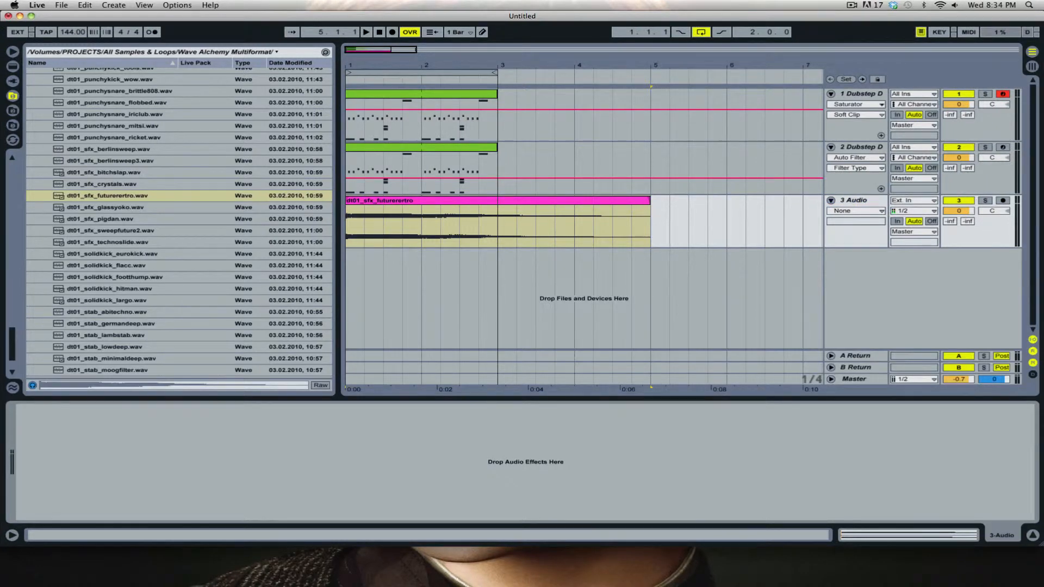
- Add a Ping Pong Delay audio effect to the 3 Audio track
{"action": "left_click", "coordinate": [13, 66]}
{"action": "scroll", "coordinate": [217, 314], "scroll_direction": "down", "scroll_amount": 10}
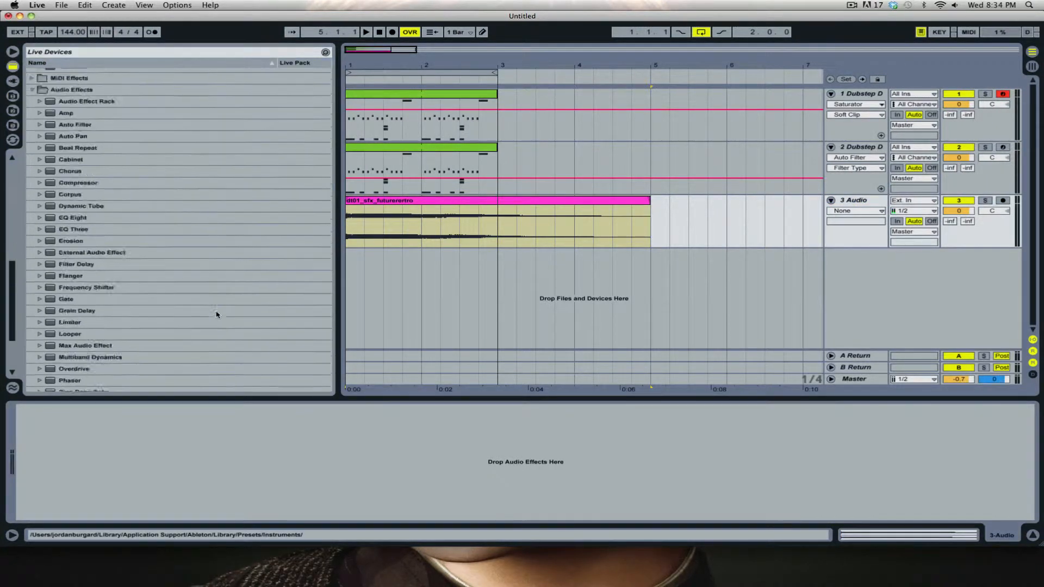
{"action": "scroll", "coordinate": [216, 315], "scroll_direction": "down", "scroll_amount": 5}
{"action": "left_click_drag", "start_coordinate": [76, 281], "coordinate": [161, 445]}
- Show the fades on 3 Audio and shape a fade-out over the clip's full length with a steeper downward curve
{"action": "left_click", "coordinate": [856, 211]}
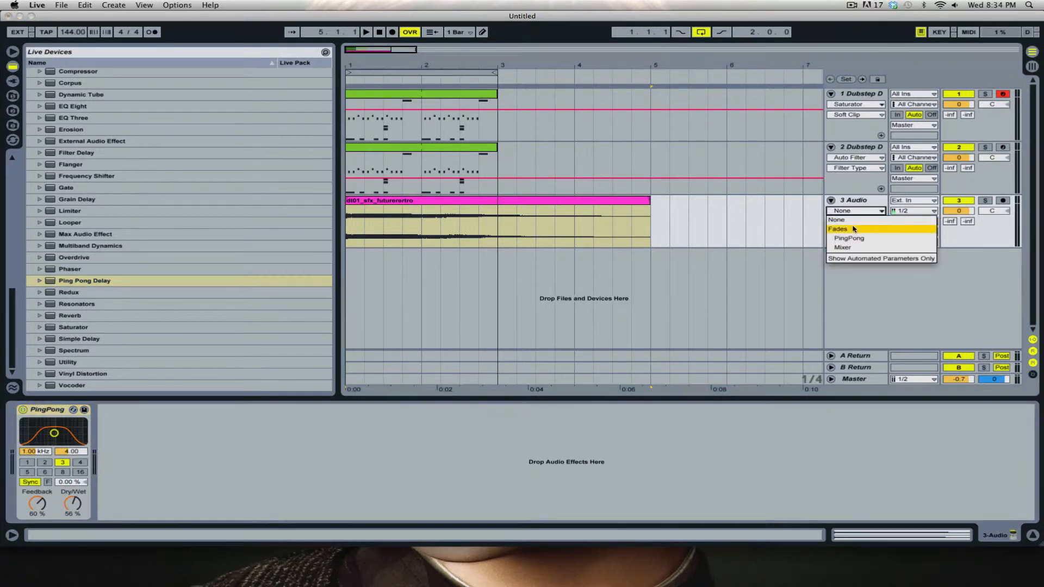
{"action": "left_click", "coordinate": [854, 229]}
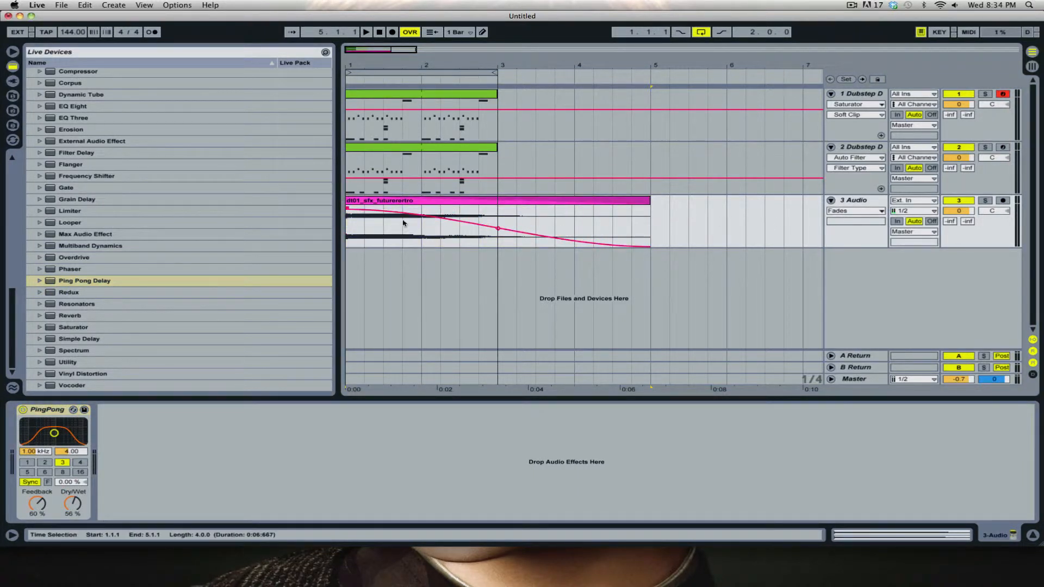
{"action": "left_click_drag", "start_coordinate": [498, 229], "coordinate": [484, 237]}
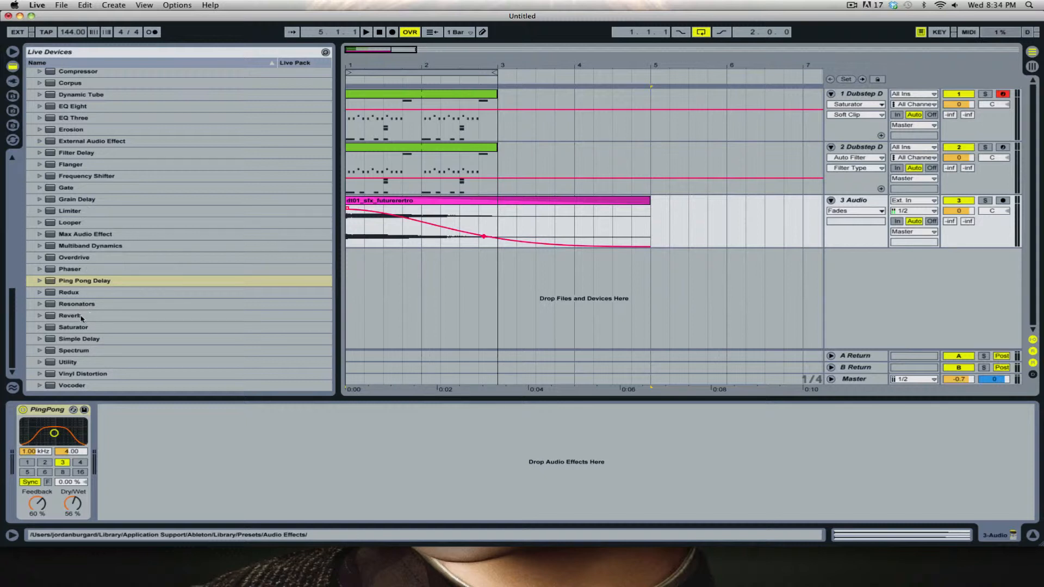
- Add a Reverb after the Ping Pong Delay with decay time 3.16 s, size 10.54 and dry/wet 26%
{"action": "left_click_drag", "start_coordinate": [82, 318], "coordinate": [188, 439]}
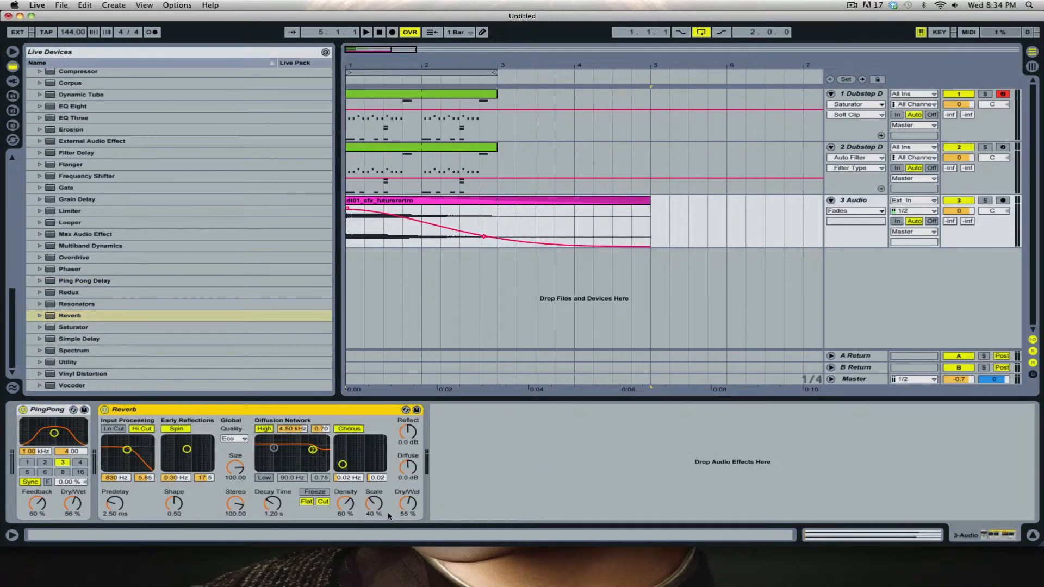
{"action": "left_click_drag", "start_coordinate": [265, 502], "coordinate": [230, 490]}
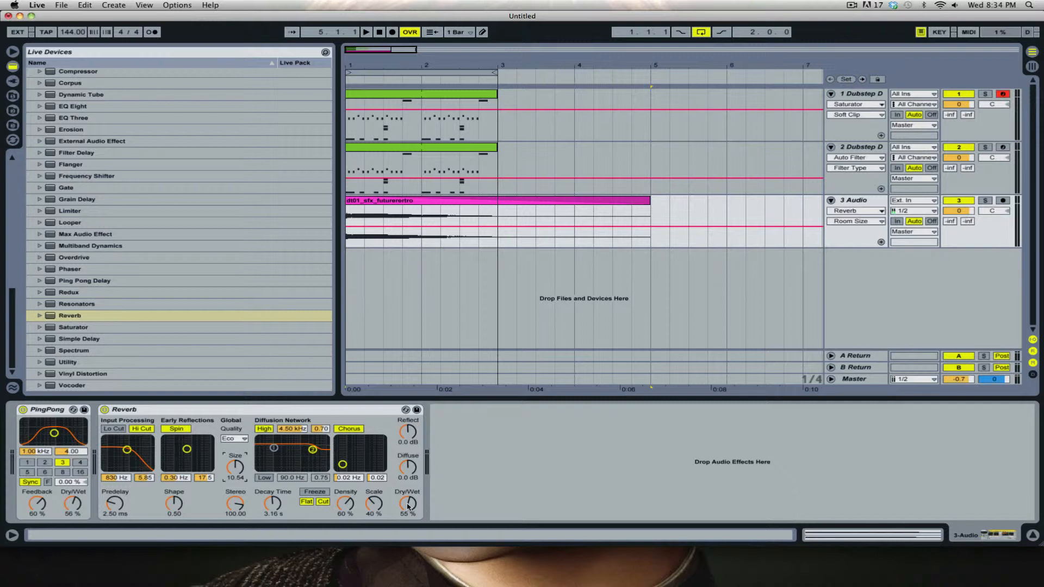
{"action": "left_click_drag", "start_coordinate": [408, 504], "coordinate": [408, 524]}
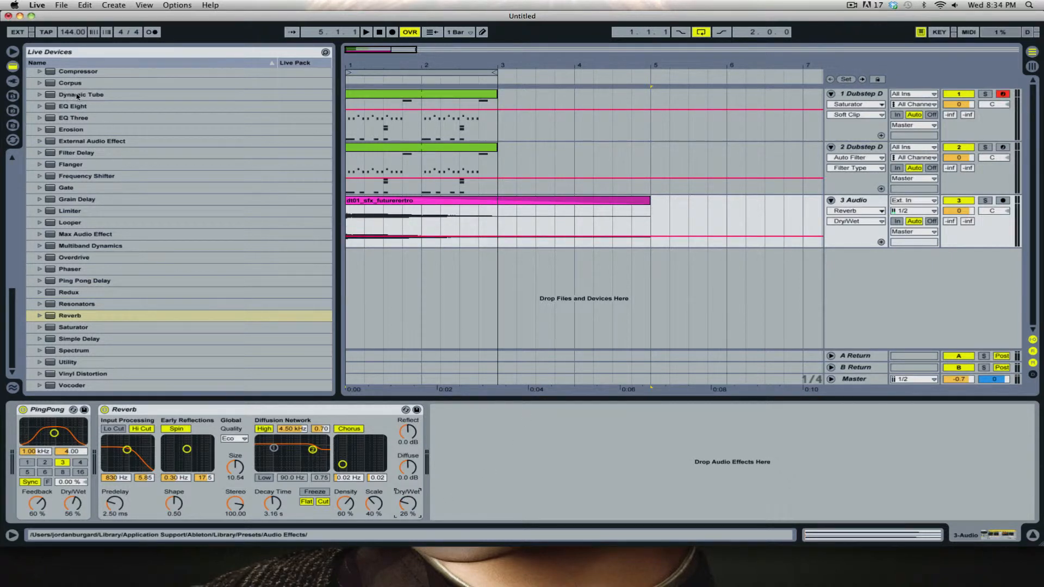
- Add a Compressor after the Reverb with a threshold of -26 dB and enable its sidechain
{"action": "left_click_drag", "start_coordinate": [74, 72], "coordinate": [494, 455]}
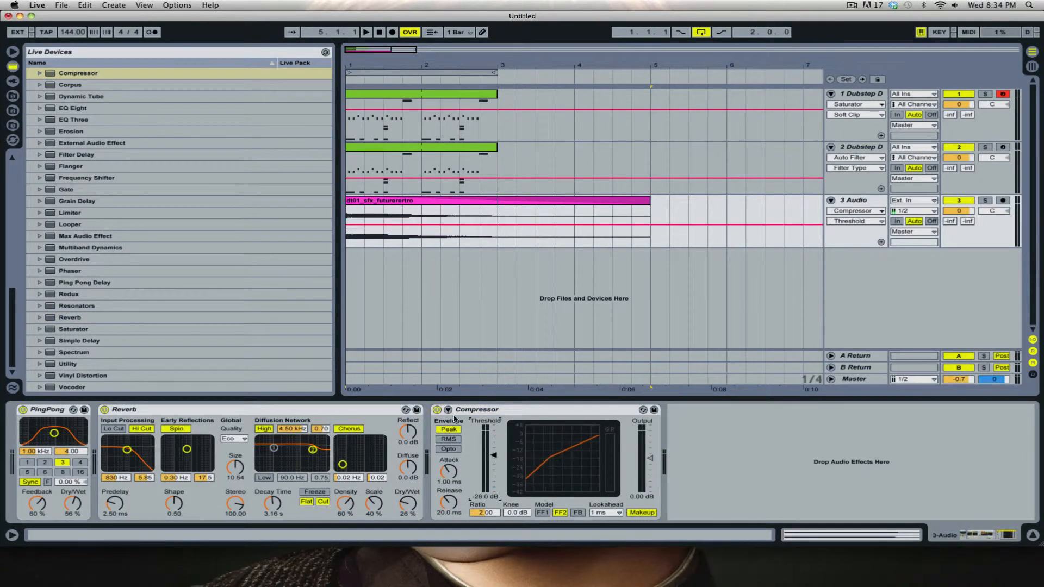
{"action": "left_click", "coordinate": [448, 410]}
{"action": "left_click", "coordinate": [440, 424]}
- Feed the Compressor's sidechain from 1-Dubstep Drums 3, tapping the Kicks chain at Post Mixer
{"action": "left_click", "coordinate": [457, 440]}
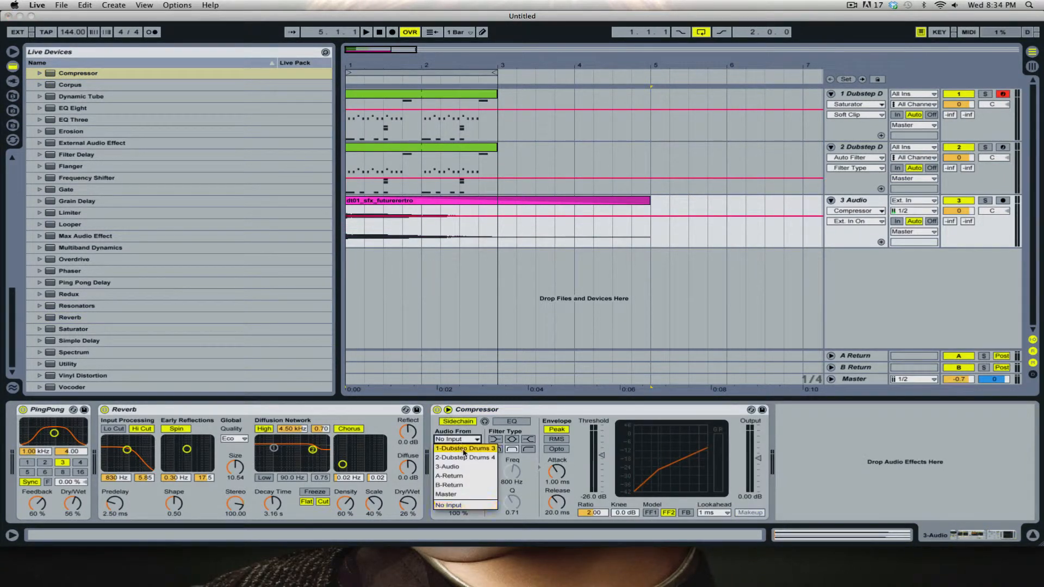
{"action": "left_click", "coordinate": [467, 454]}
{"action": "left_click", "coordinate": [467, 453]}
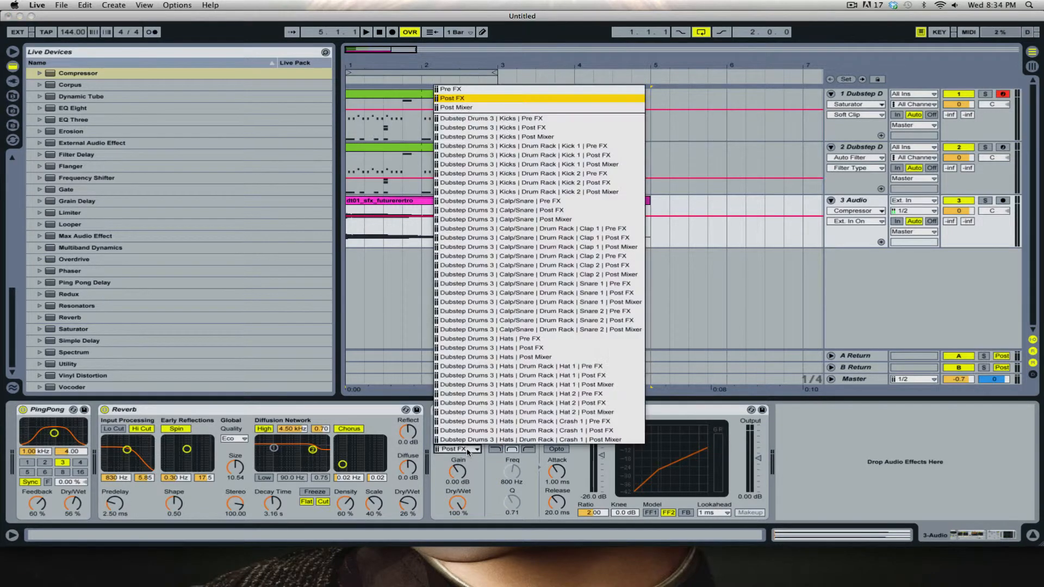
{"action": "left_click", "coordinate": [521, 117]}
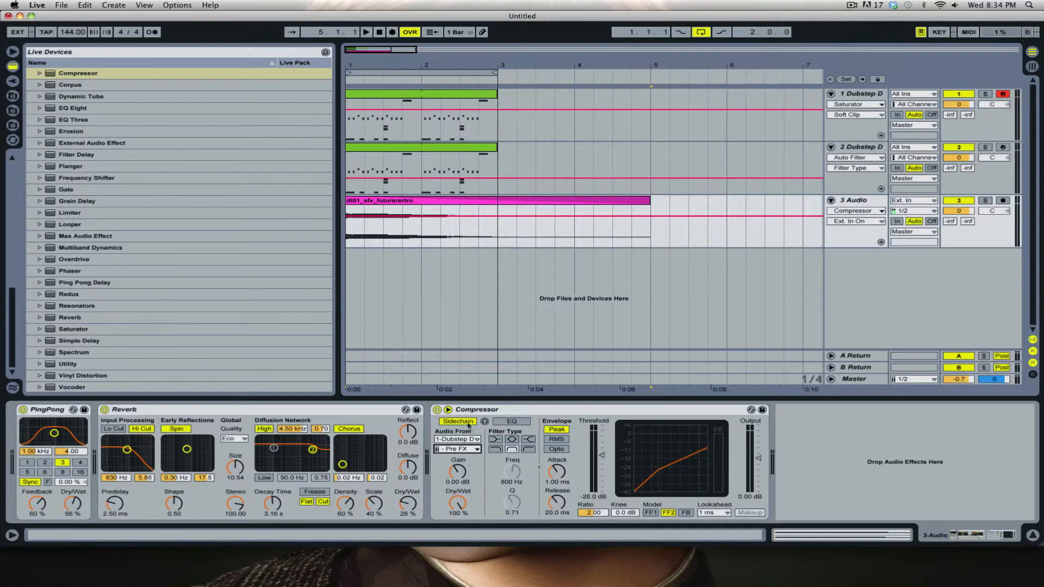
{"action": "left_click", "coordinate": [471, 450]}
{"action": "left_click", "coordinate": [588, 136]}
- Enable the sidechain EQ with a low shelf filter and lower its frequency to about 639 Hz
{"action": "left_click", "coordinate": [509, 422]}
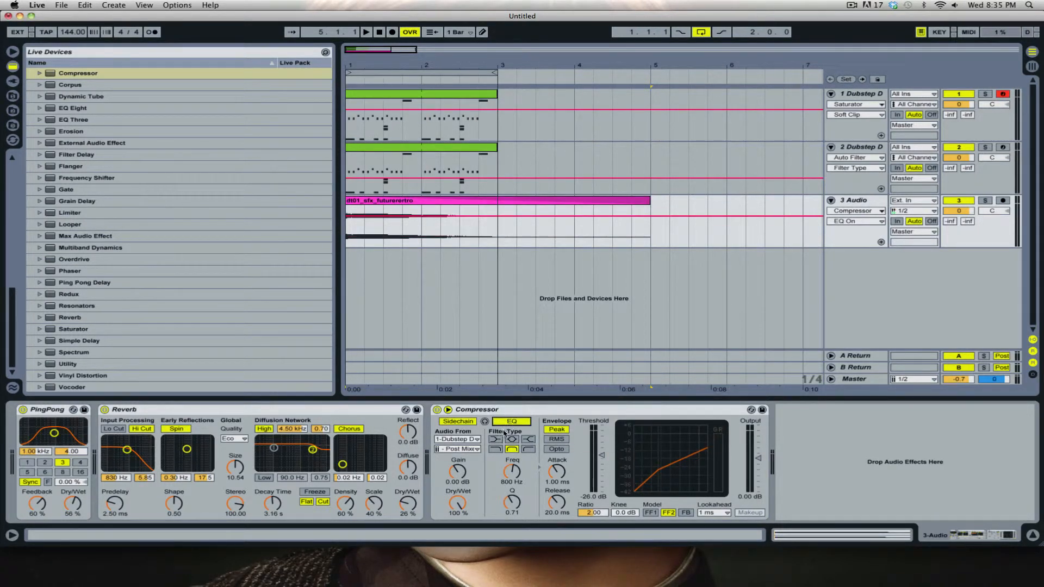
{"action": "left_click", "coordinate": [496, 439]}
{"action": "left_click_drag", "start_coordinate": [519, 474], "coordinate": [519, 484]}
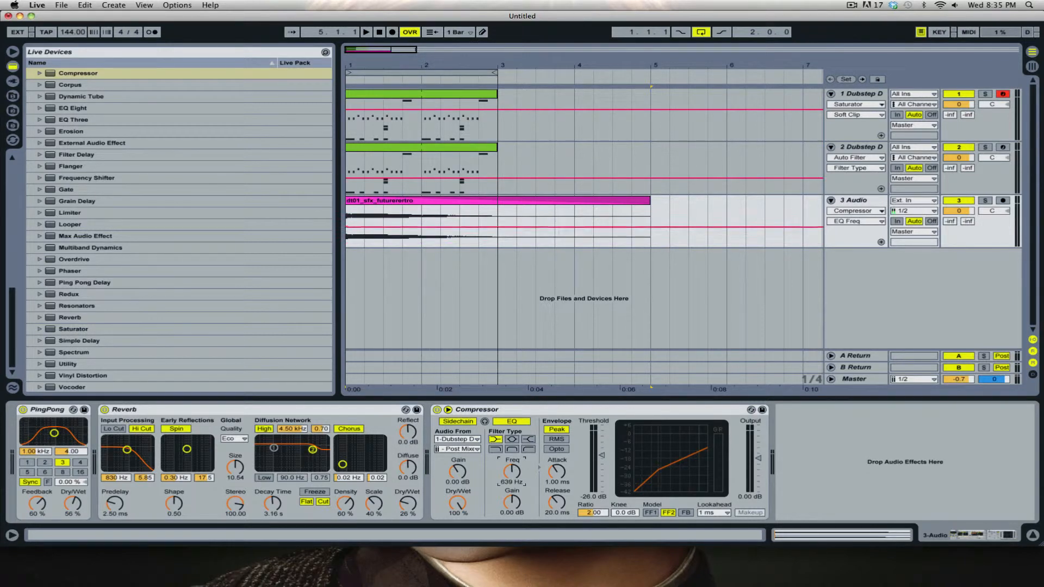
- Solo the 3 Audio track and set its track volume to -10 dB
{"action": "left_click", "coordinate": [986, 201]}
{"action": "left_click", "coordinate": [959, 211]}
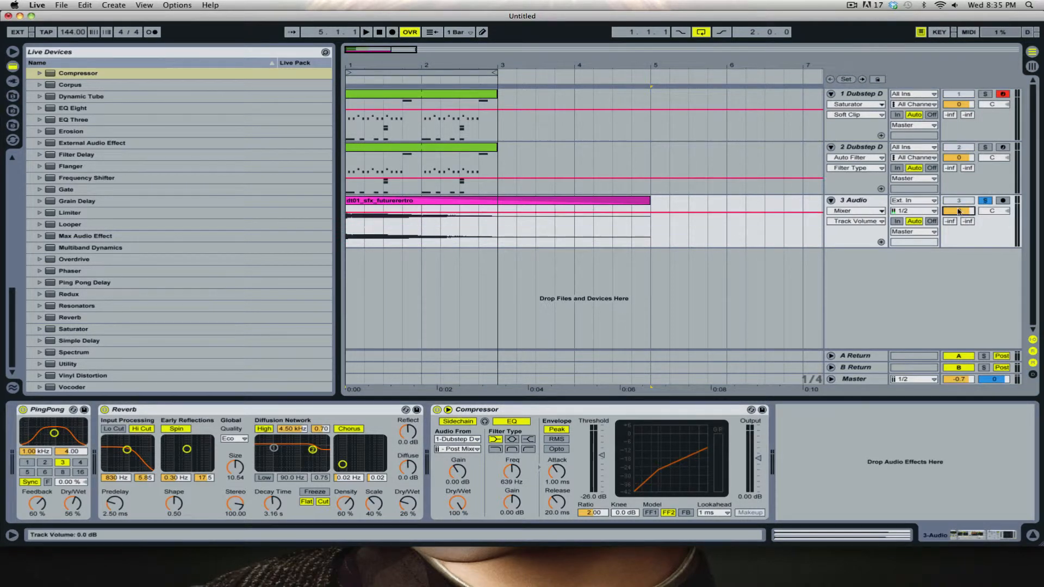
{"action": "type", "text": "-10"}
{"action": "key", "text": "Return"}
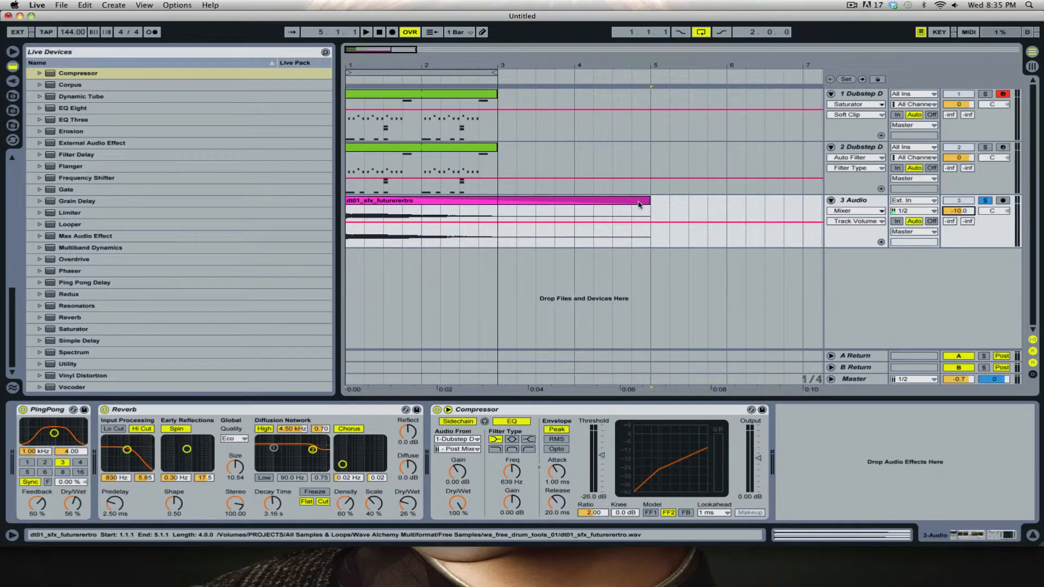
- Play the soloed effect while monitoring the Compressor's sidechain signal, and unsolo the track to hear it with the drums
{"action": "key", "text": "space"}
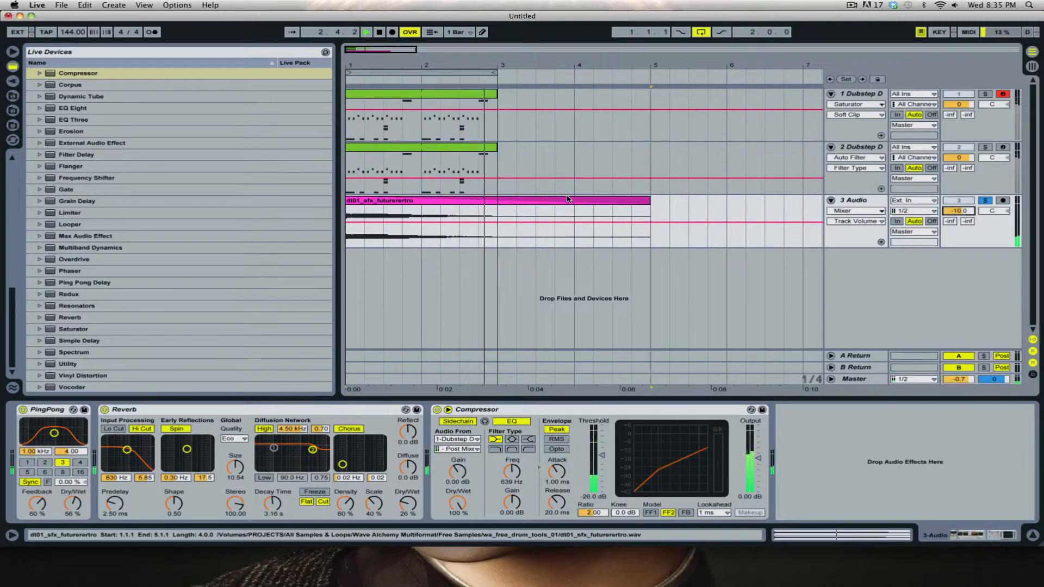
{"action": "left_click", "coordinate": [486, 422]}
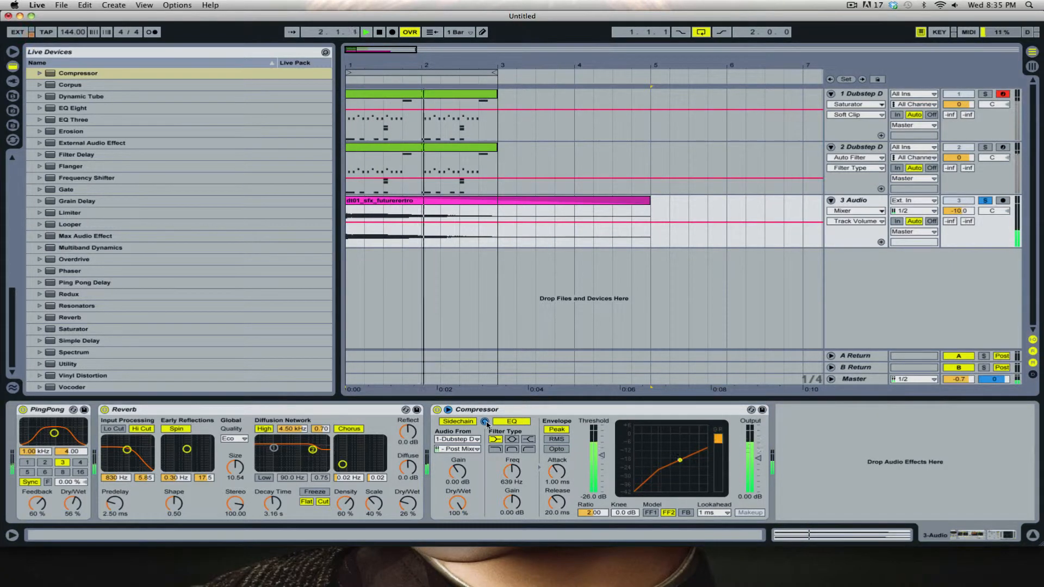
{"action": "left_click", "coordinate": [485, 422]}
{"action": "key", "text": "space"}
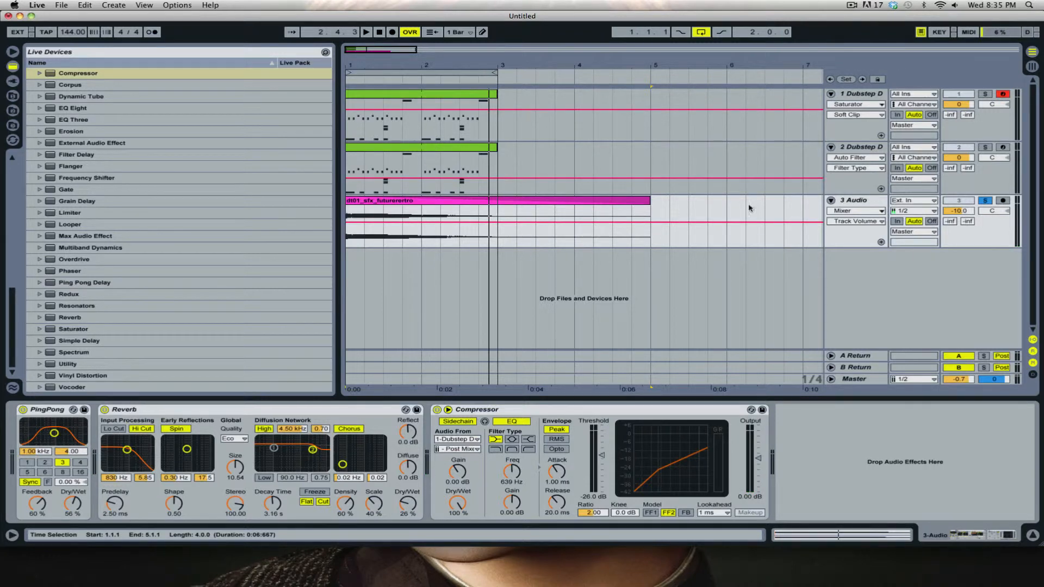
{"action": "left_click", "coordinate": [985, 201]}
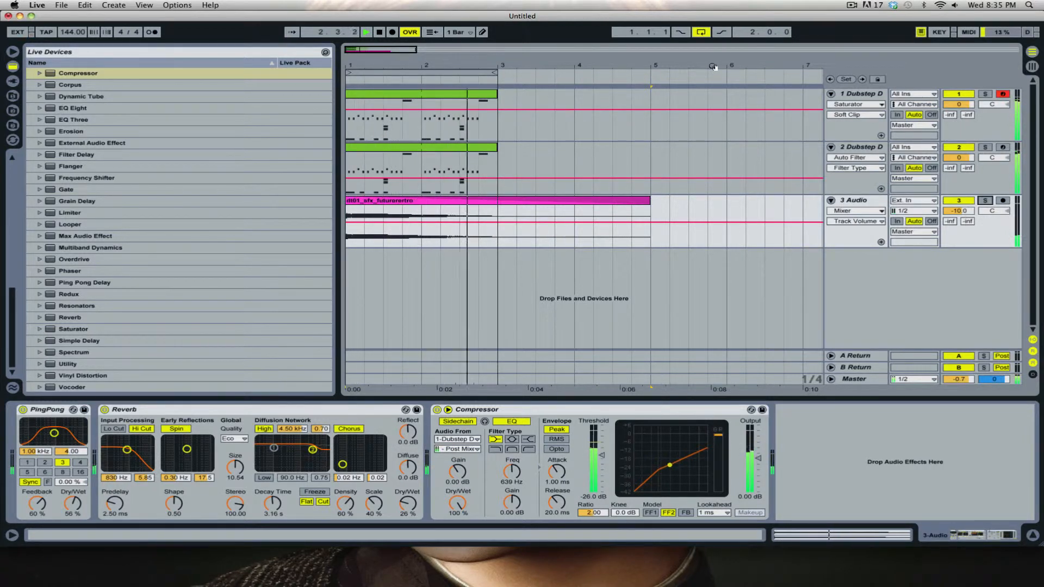
{"action": "key", "text": "space"}
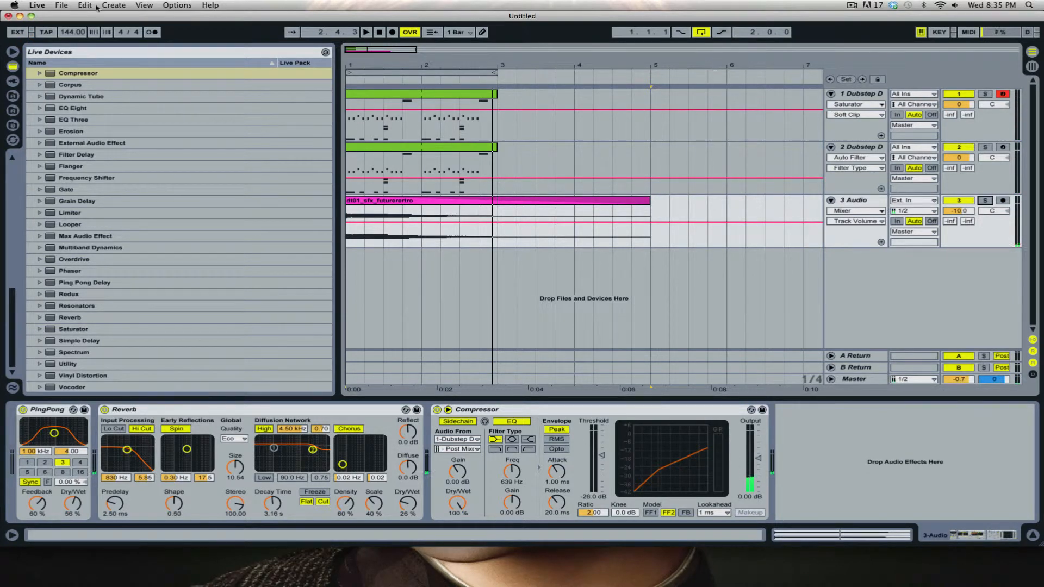
- Open the recent set Detroit Streets without saving the changes to the current untitled set
{"action": "left_click", "coordinate": [61, 6]}
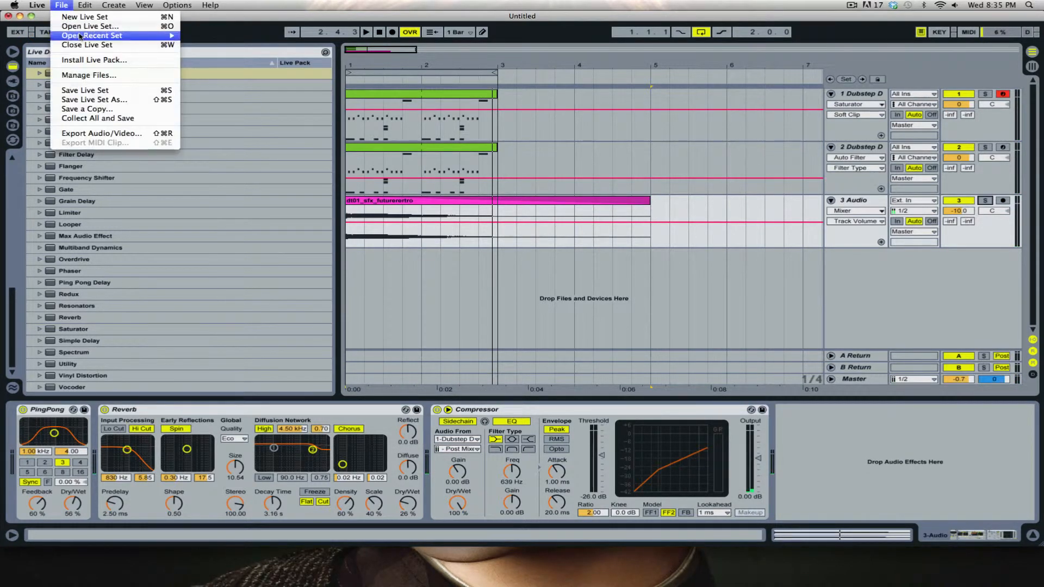
{"action": "mouse_move", "coordinate": [92, 36]}
{"action": "left_click", "coordinate": [535, 140]}
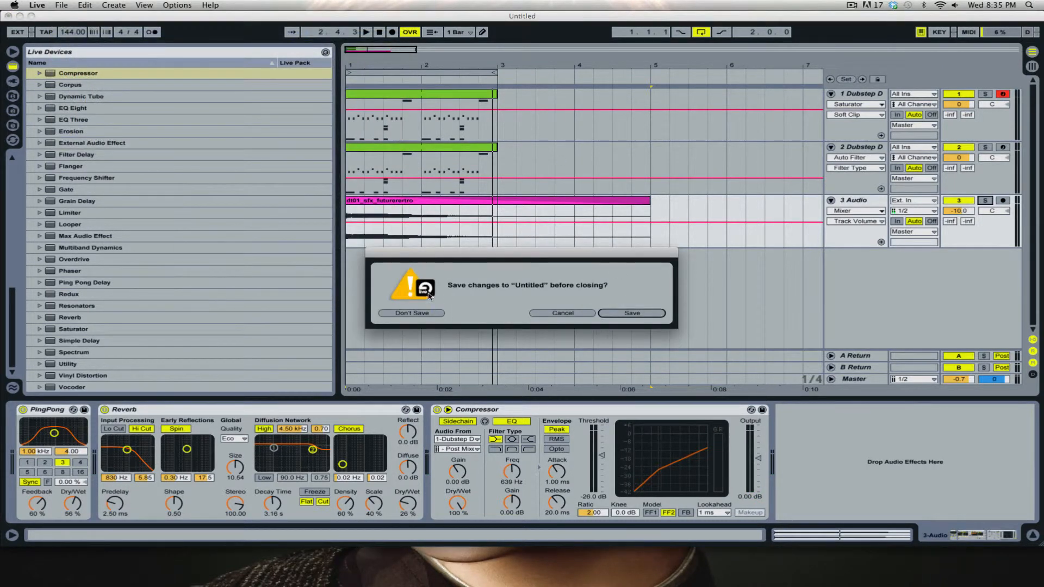
{"action": "left_click", "coordinate": [418, 313]}
{"action": "left_click", "coordinate": [605, 313]}
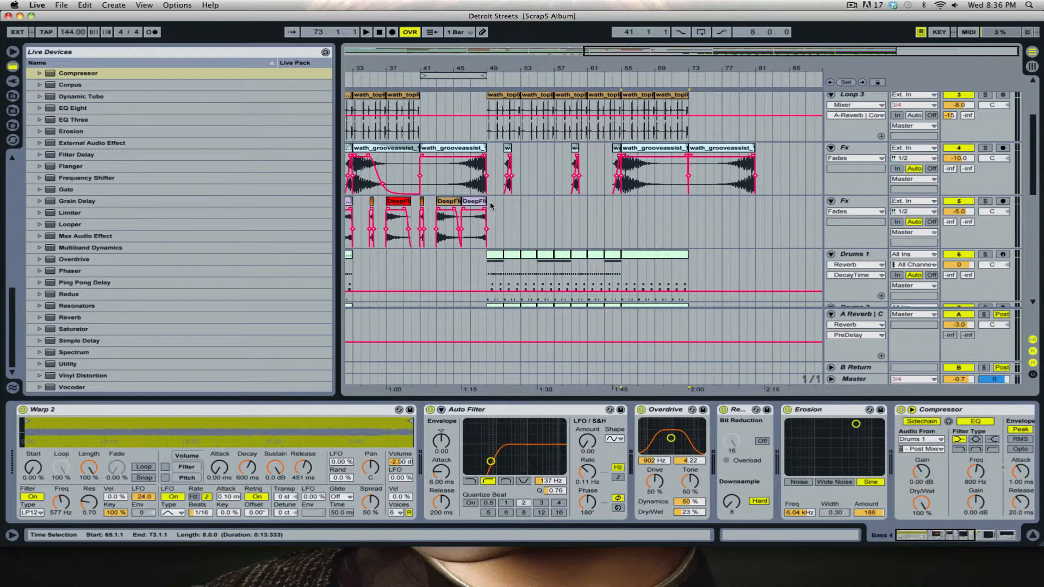
- Solo the Bass 2 track and play from its clip at bar 49, with the Master output routed to 1/2
{"action": "scroll", "coordinate": [697, 156], "scroll_direction": "down", "scroll_amount": 10}
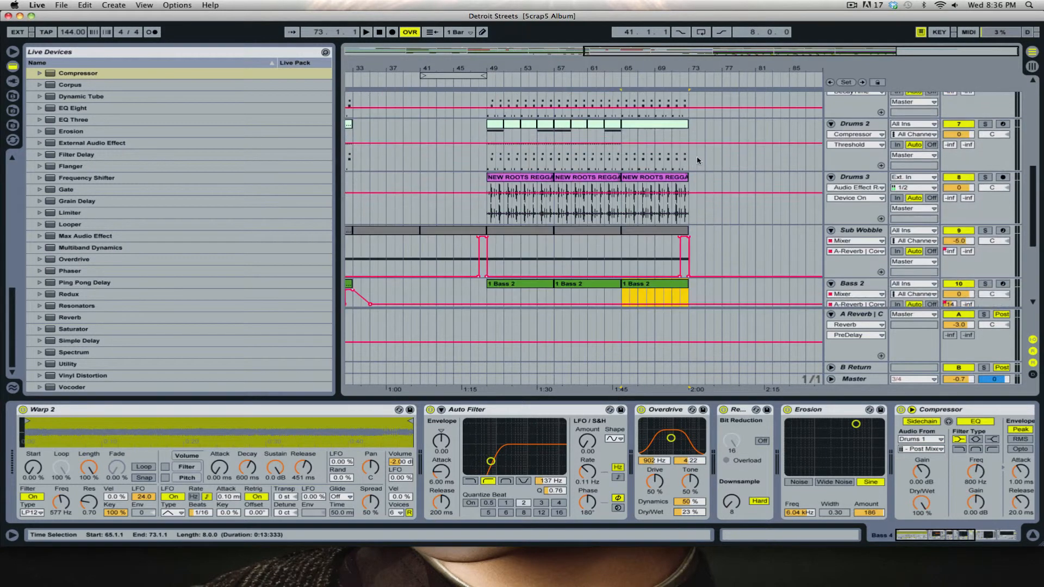
{"action": "scroll", "coordinate": [698, 160], "scroll_direction": "down", "scroll_amount": 5}
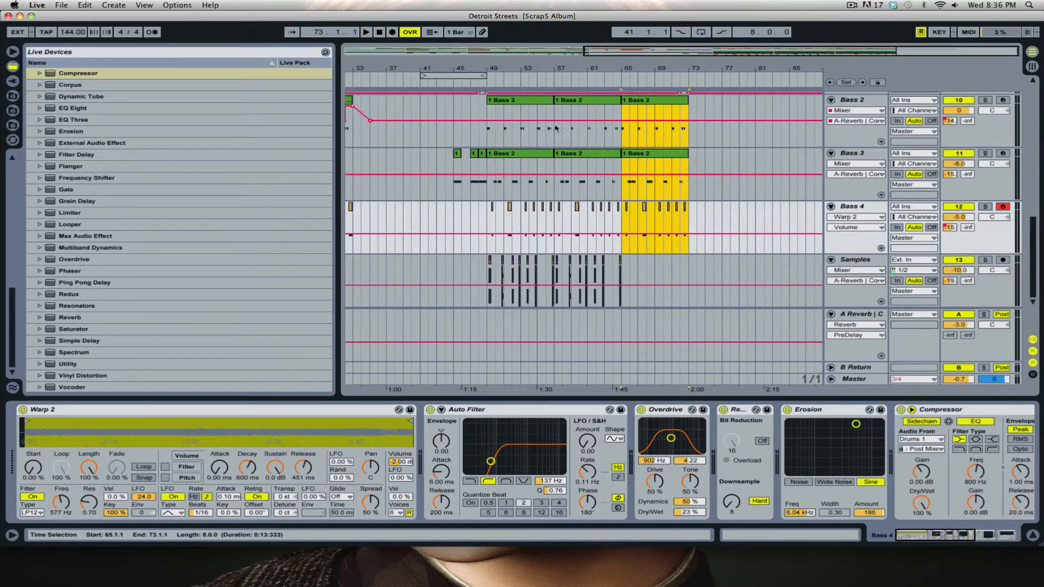
{"action": "left_click", "coordinate": [529, 100]}
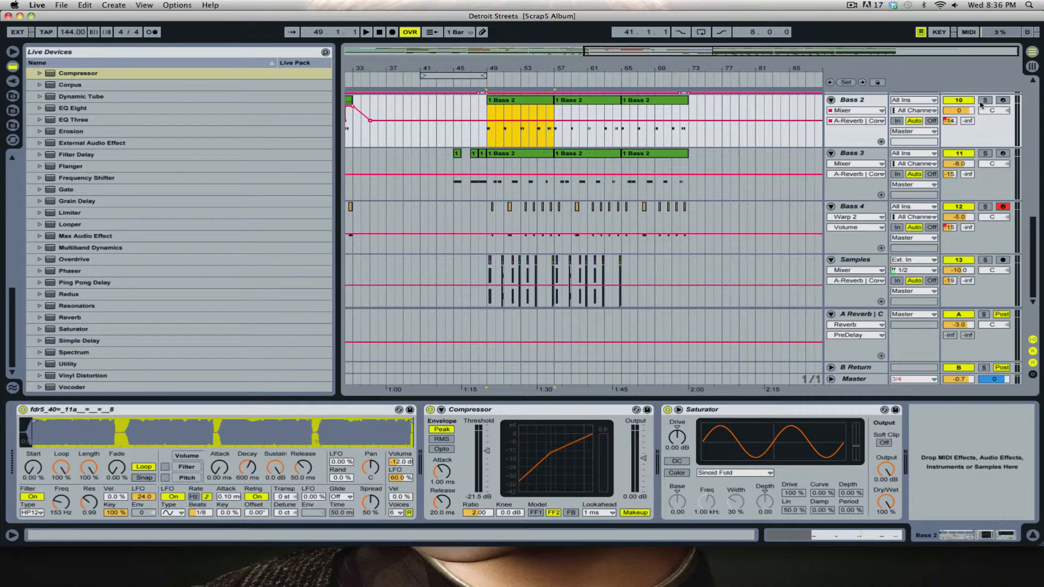
{"action": "left_click", "coordinate": [984, 102]}
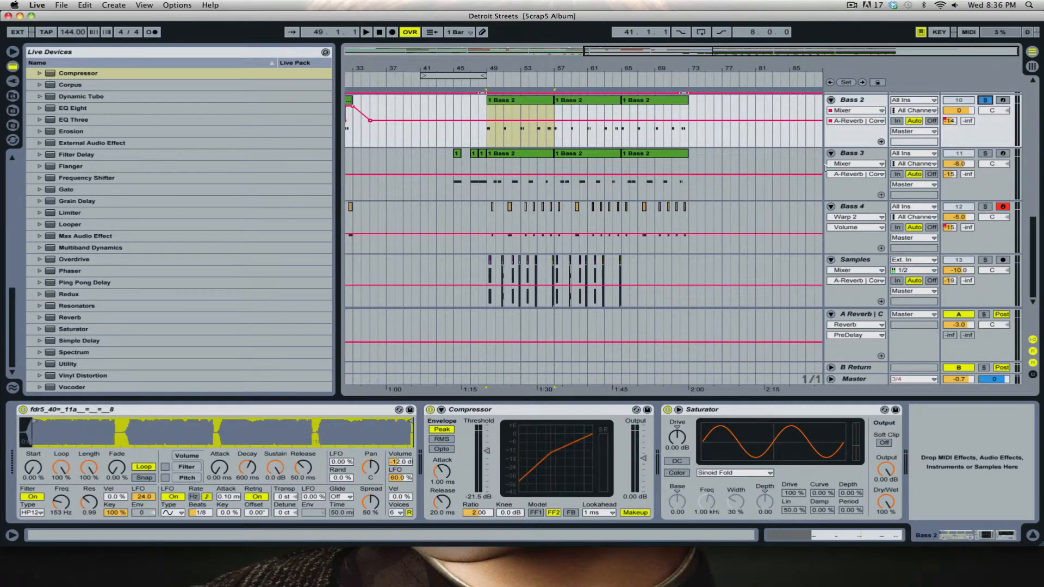
{"action": "key", "text": "space"}
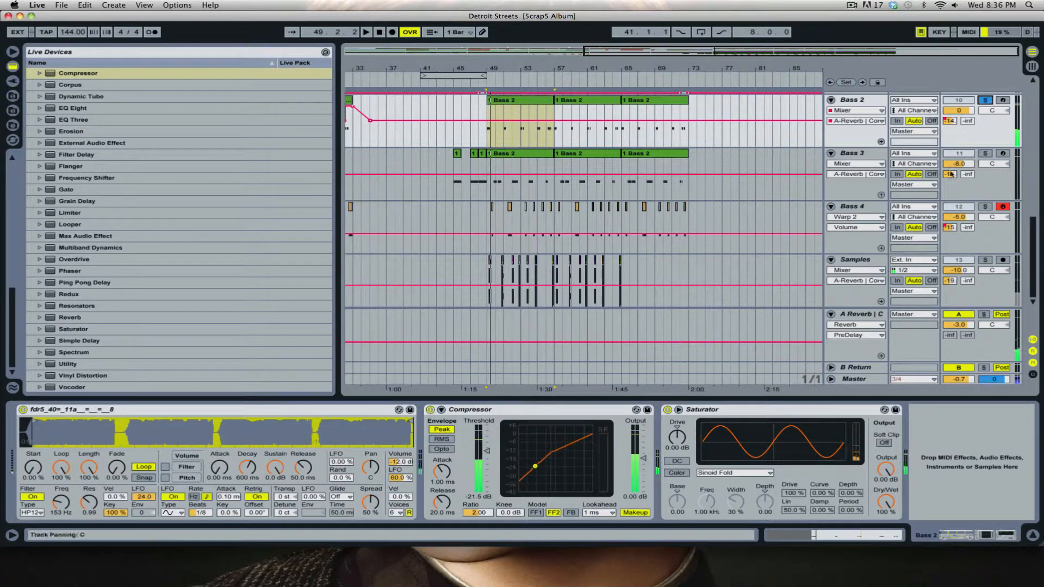
{"action": "left_click", "coordinate": [933, 380]}
{"action": "left_click", "coordinate": [902, 388]}
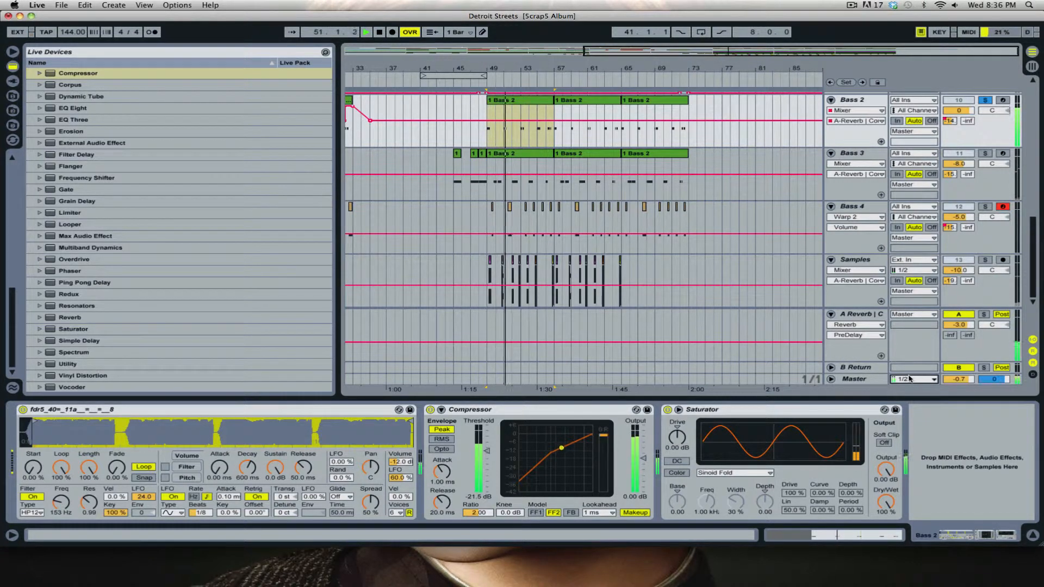
- Audition Bass 3 on its own and together with Bass 2 and Bass 4, and clear all solos to hear the full mix
{"action": "left_click", "coordinate": [985, 154]}
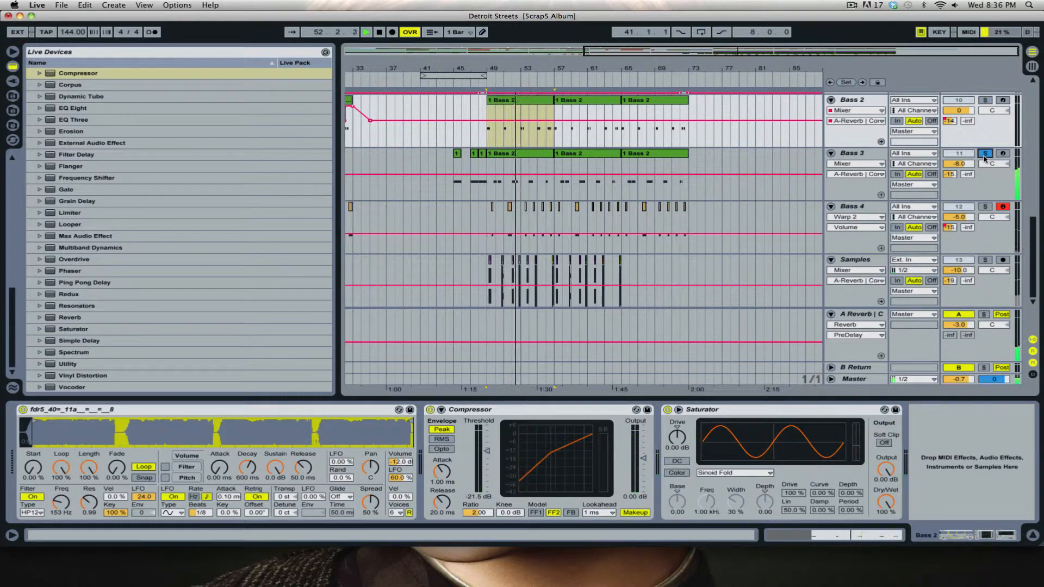
{"action": "left_click", "coordinate": [986, 101]}
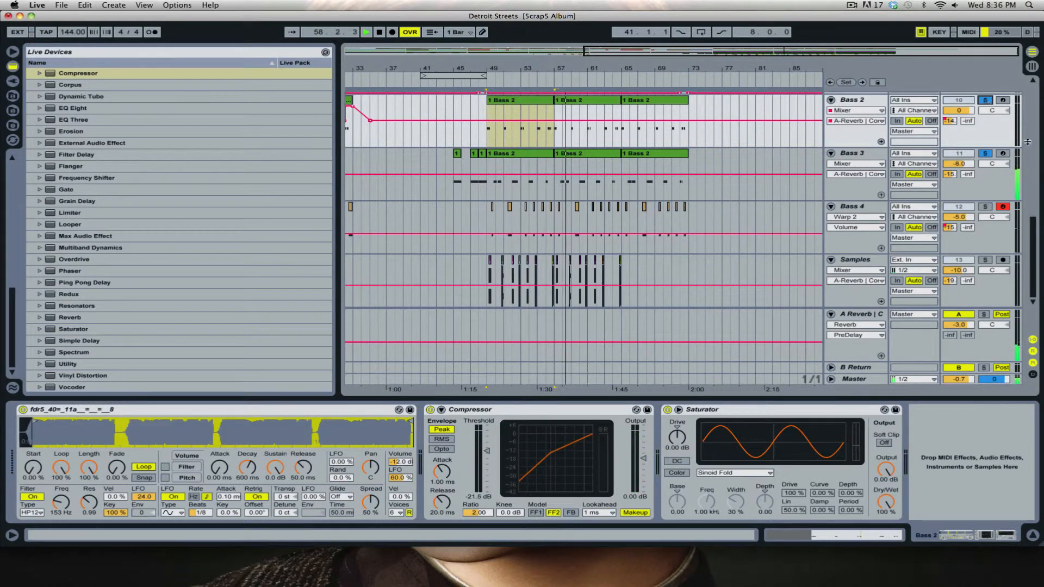
{"action": "left_click", "coordinate": [986, 207]}
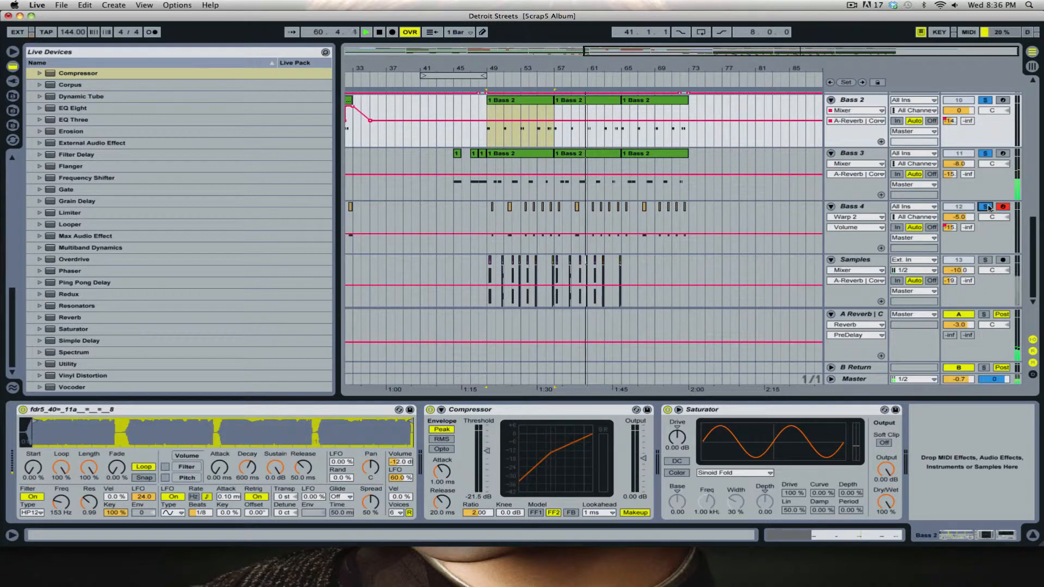
{"action": "left_click", "coordinate": [983, 207]}
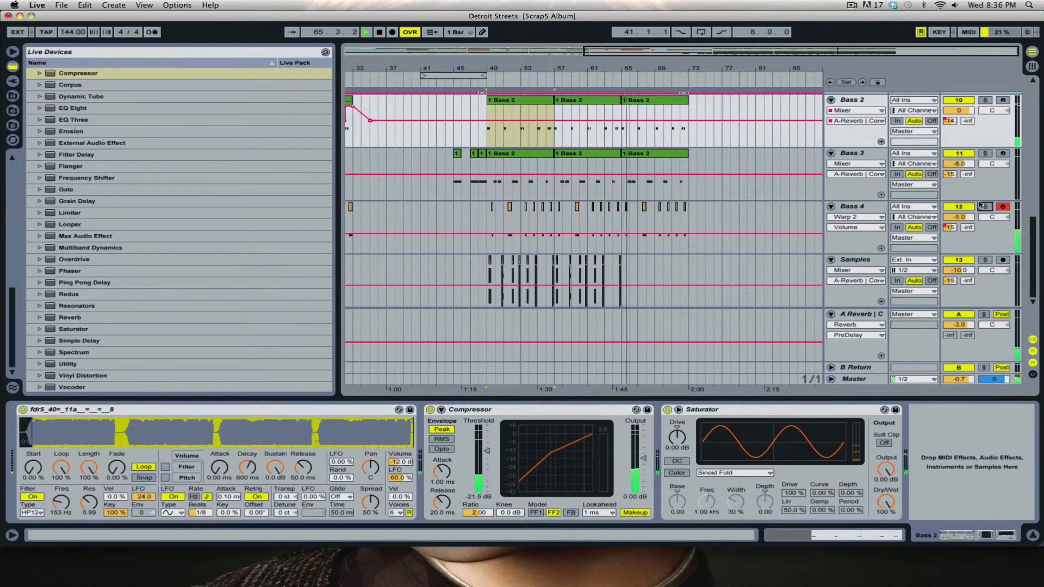
{"action": "key", "text": "space"}
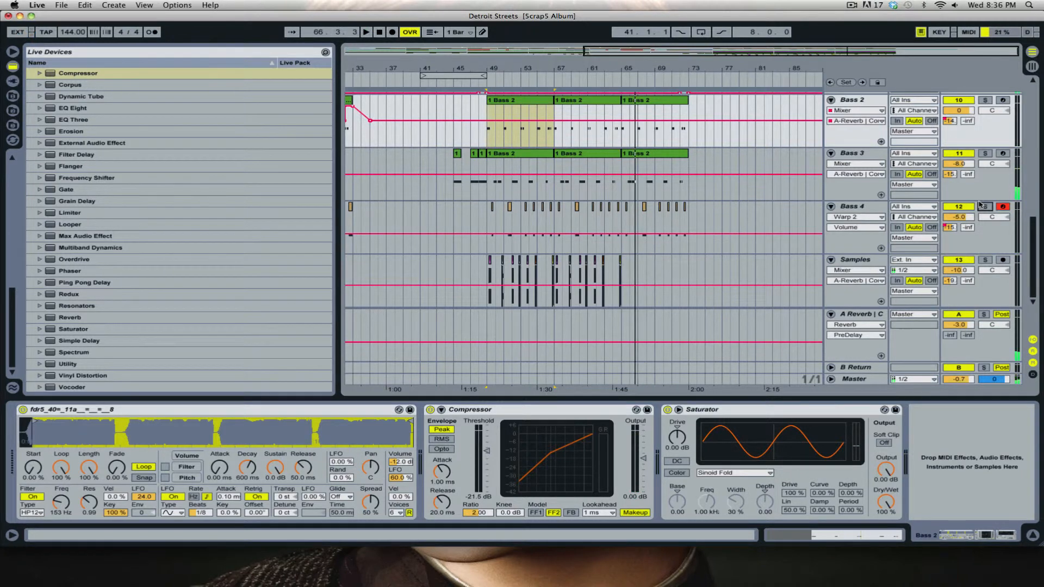